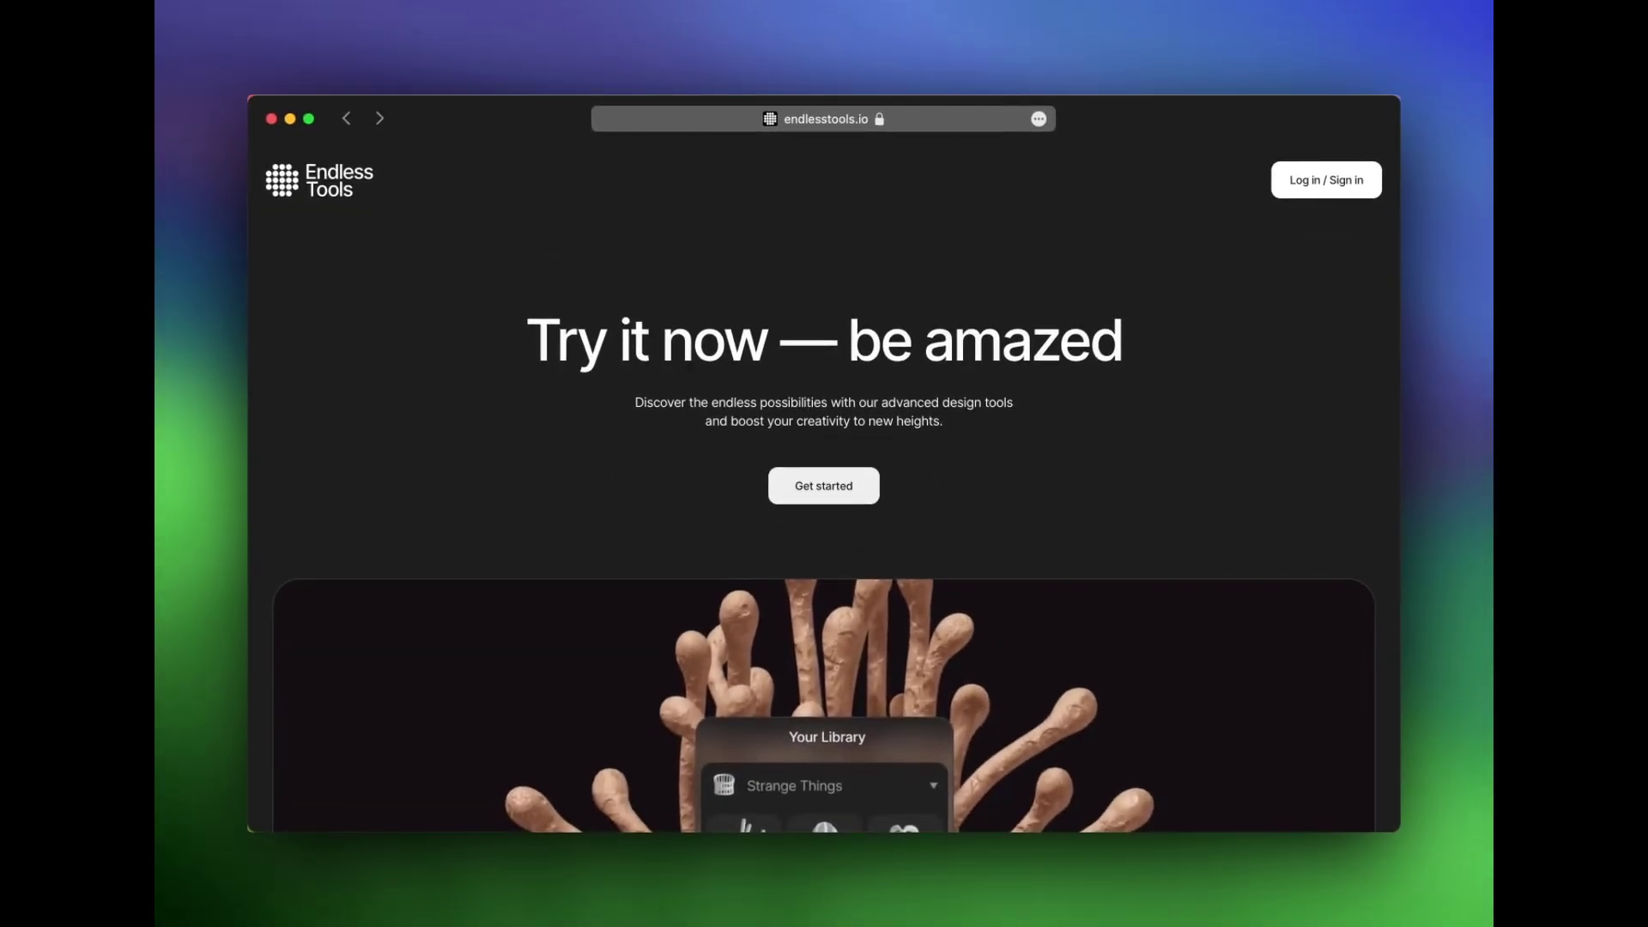
# Log in on endlesstools.io to open the beta tools dashboard.
pyautogui.click(1336, 194)
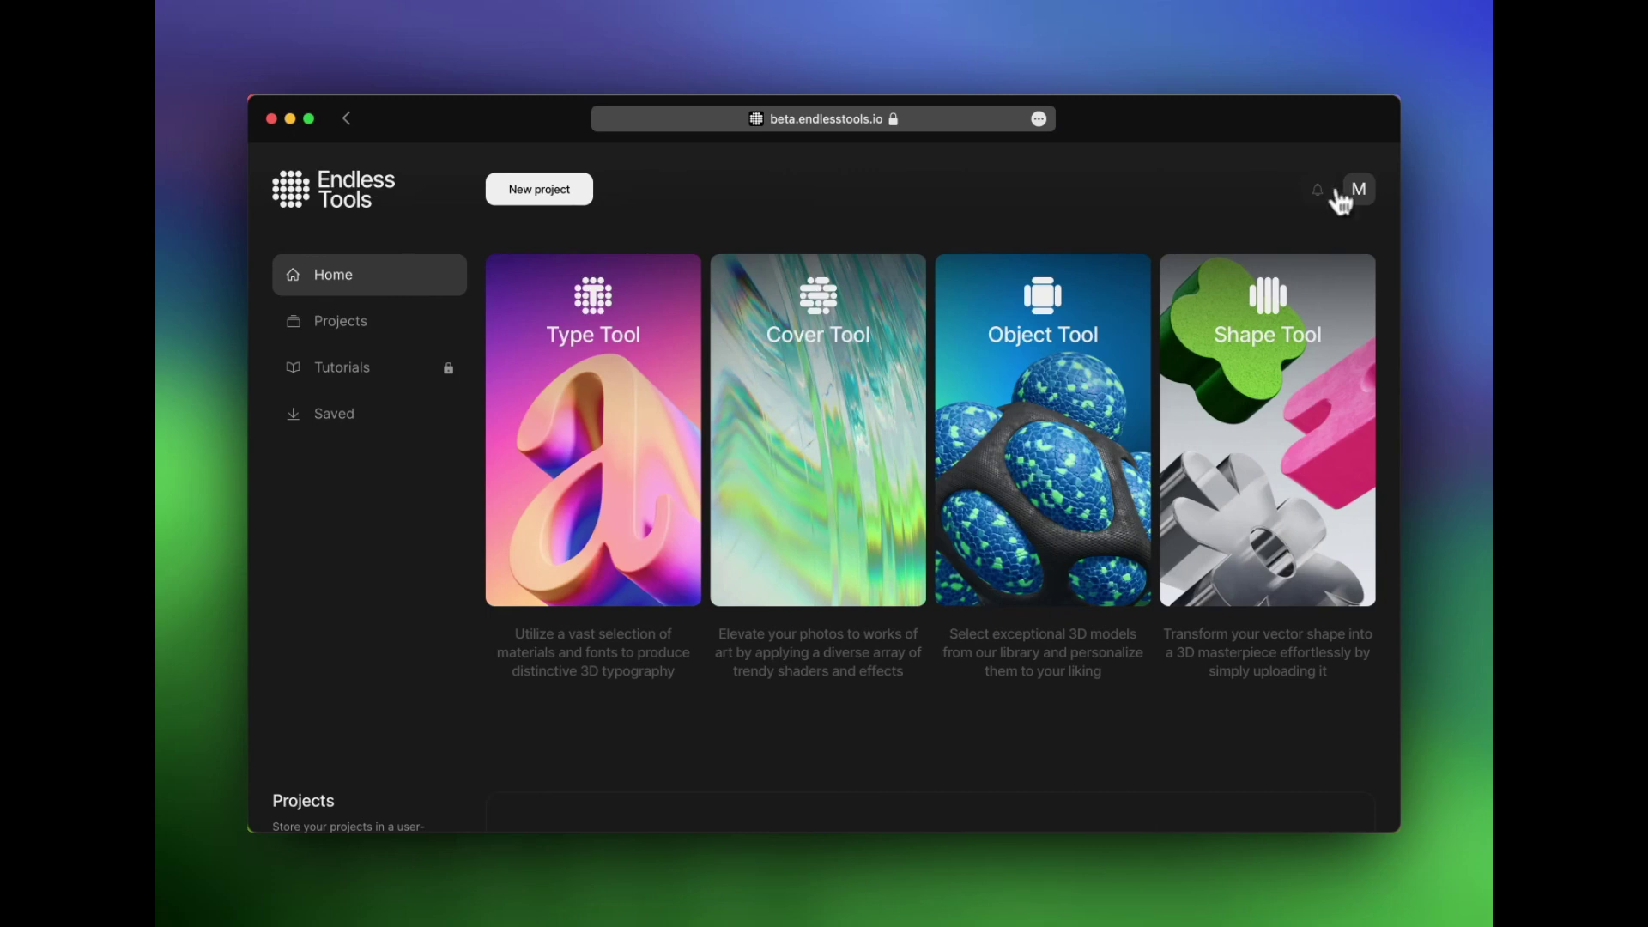
# Open the Shape Tool to start a project with the default Keyaki-wood flower.
pyautogui.moveTo(623, 431)
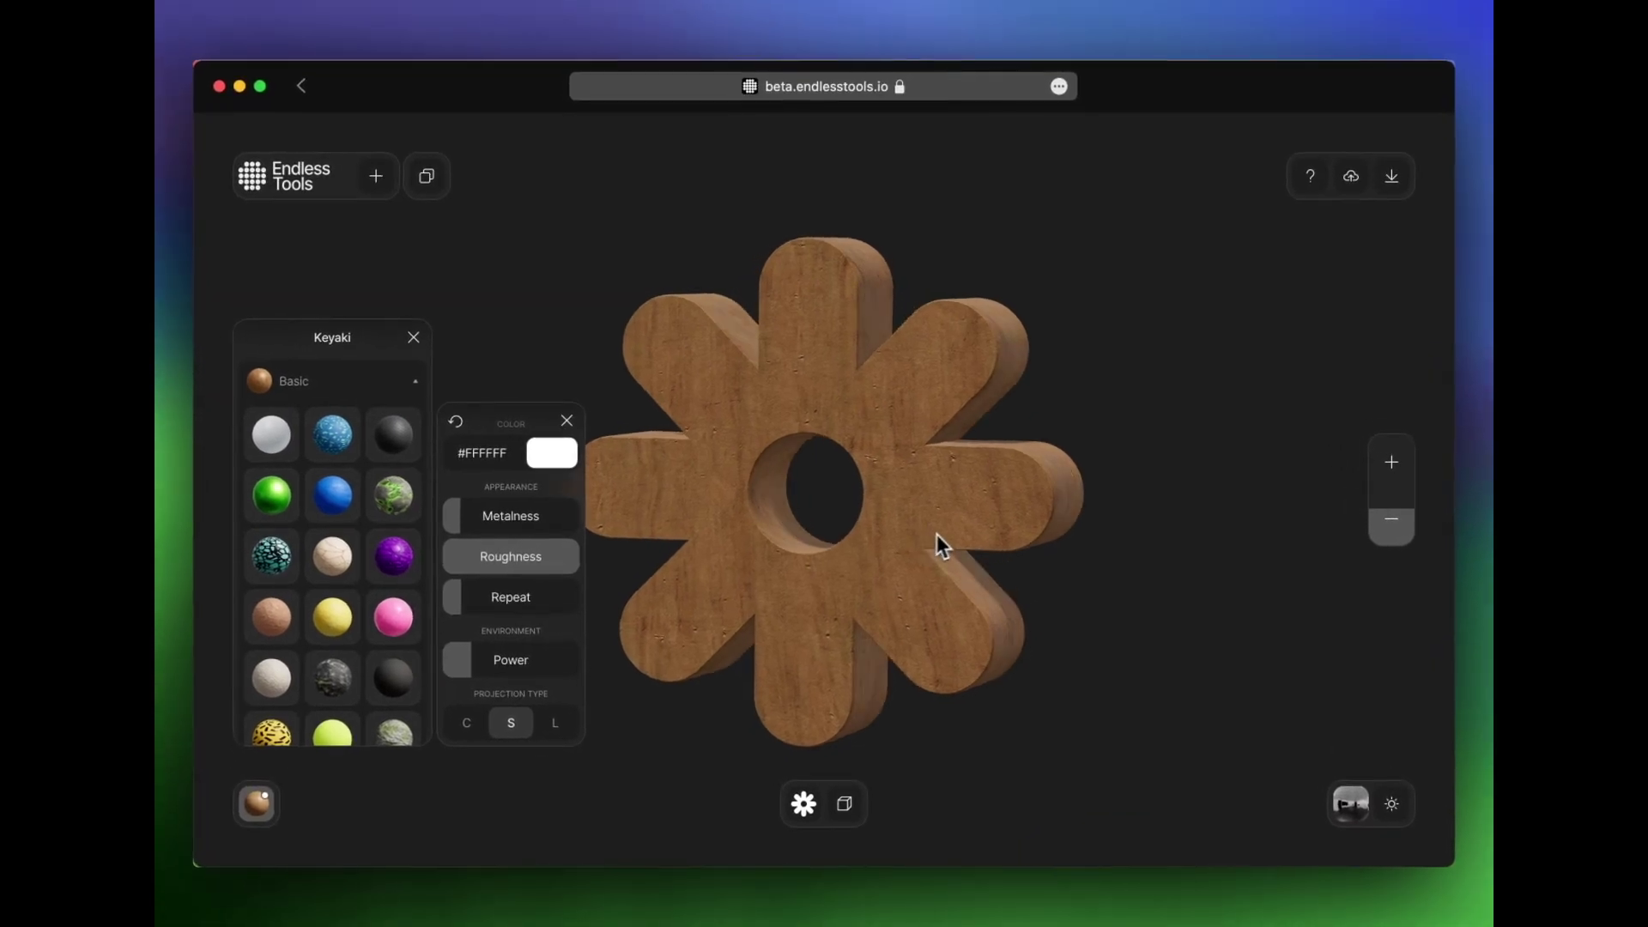
# Orbit and zoom the flower, then drag the COLOR panel to its right.
pyautogui.moveTo(936, 534); pyautogui.dragTo(990, 528)
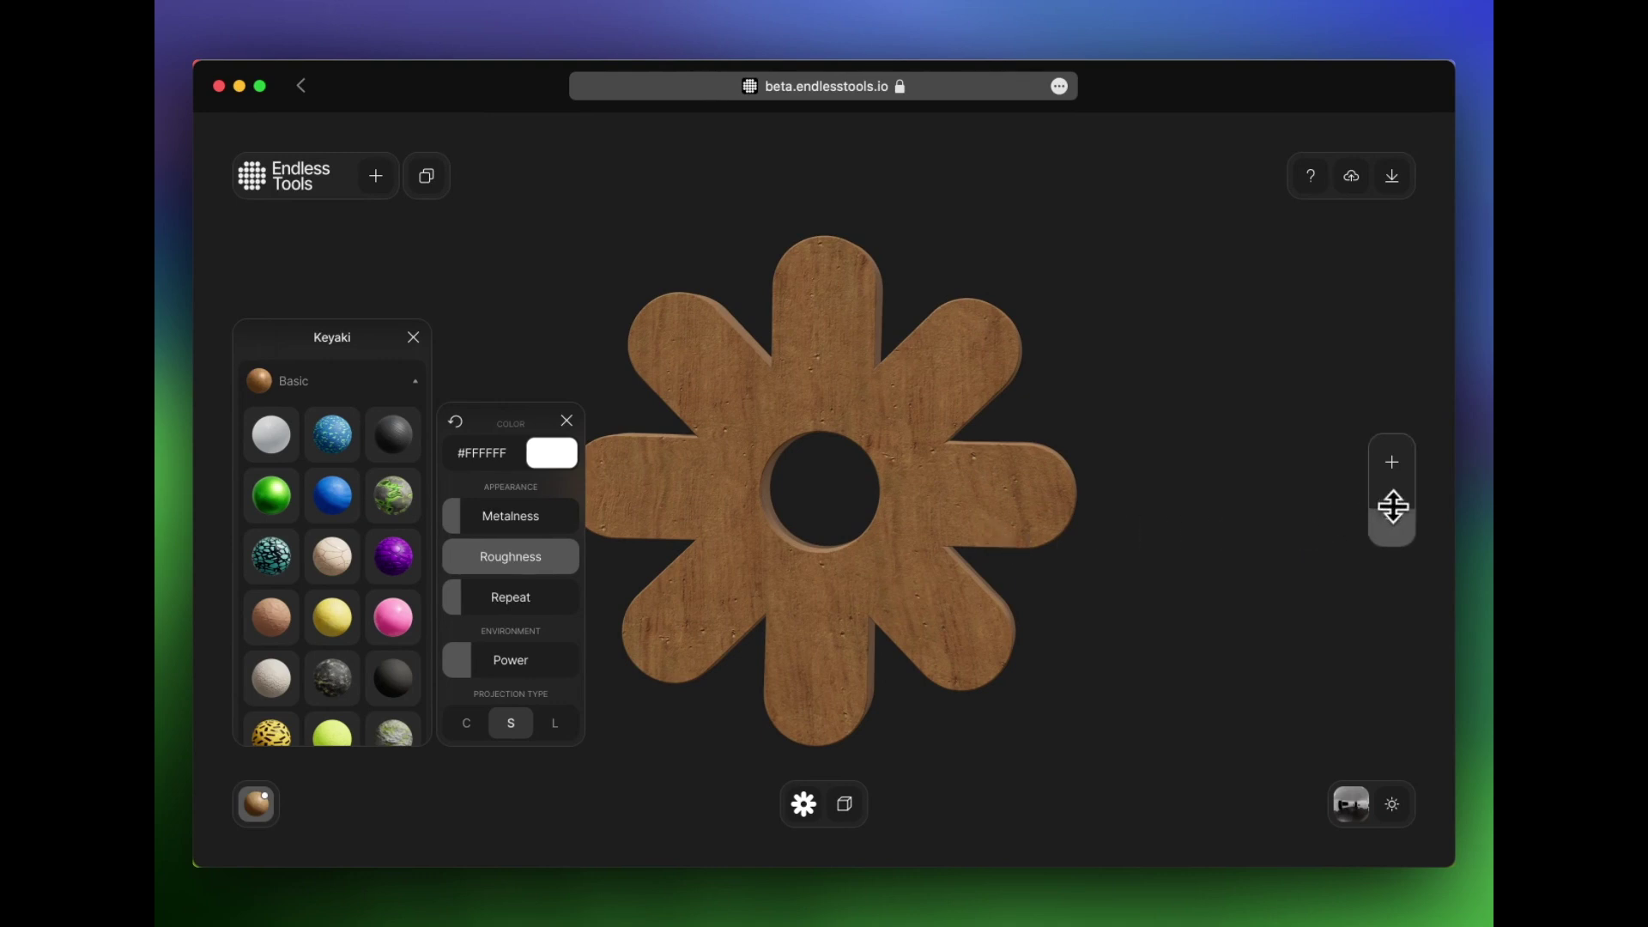
pyautogui.moveTo(1390, 504)
pyautogui.mouseDown()
pyautogui.moveTo(1390, 460)
pyautogui.moveTo(1393, 498)
pyautogui.mouseUp()
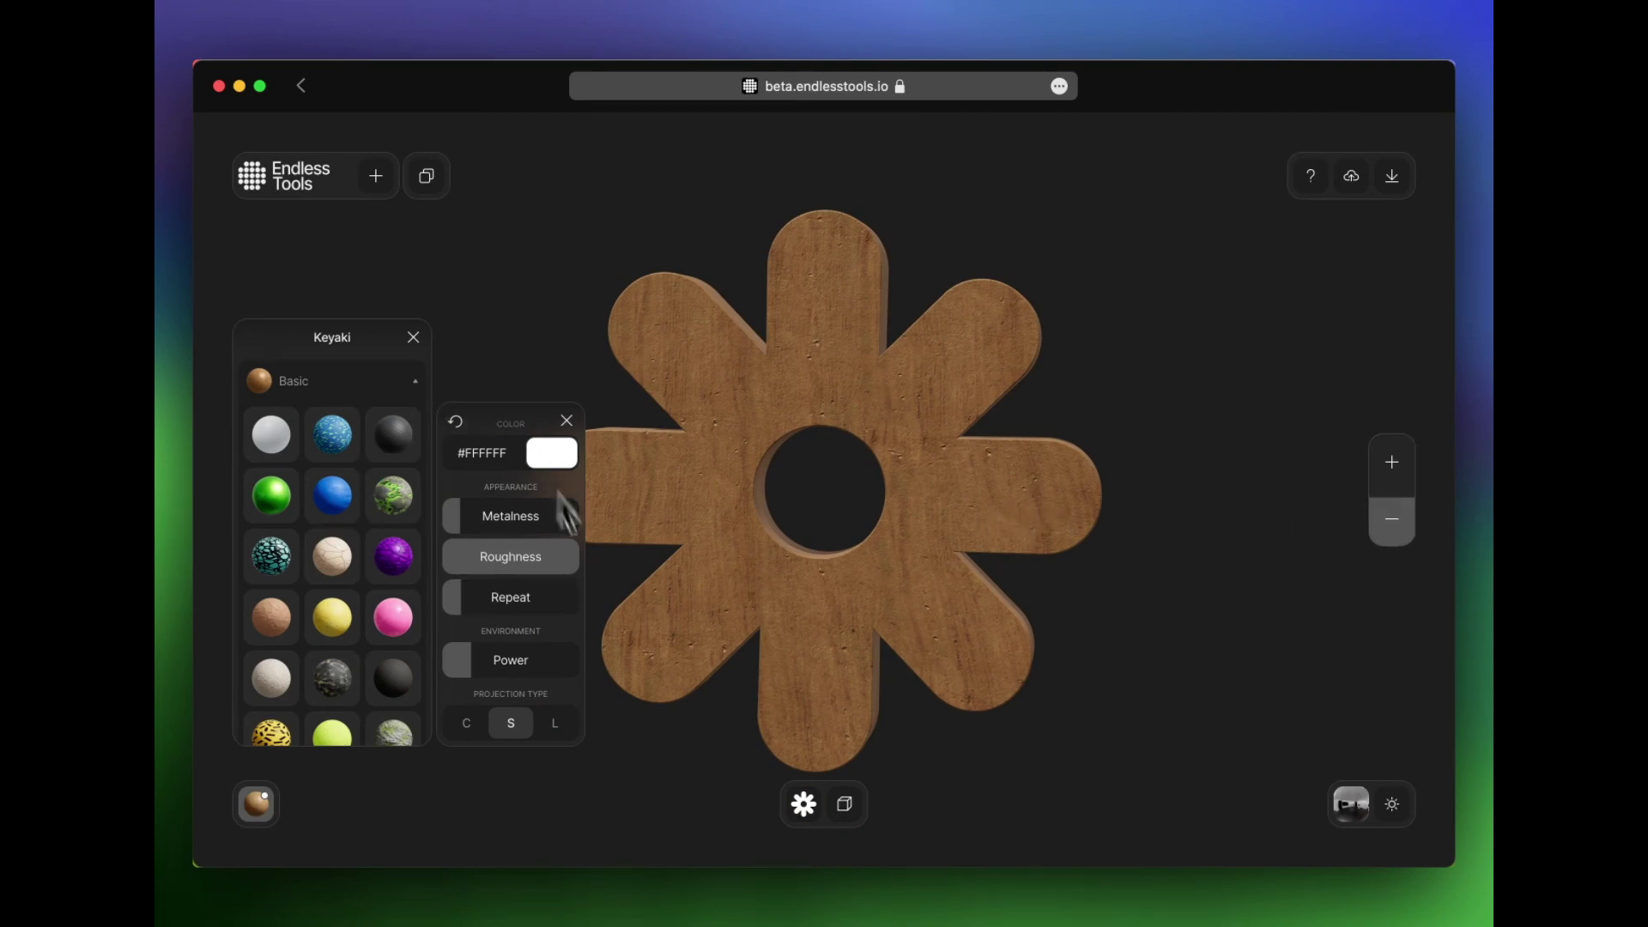
pyautogui.moveTo(485, 431); pyautogui.dragTo(1197, 272)
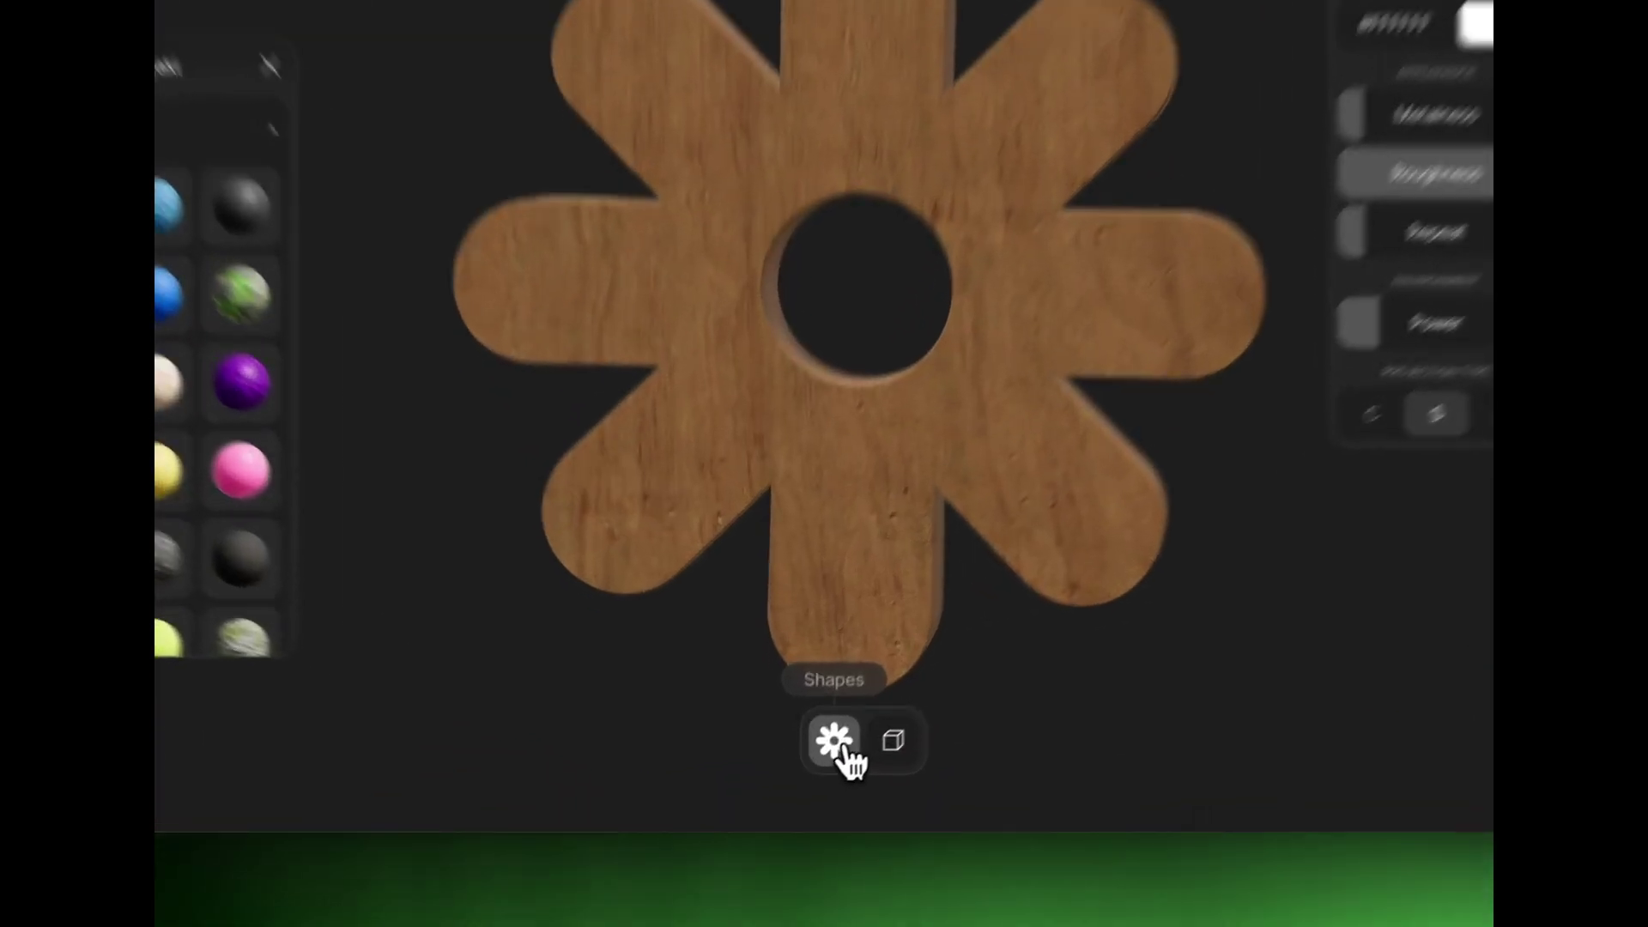
# Browse the shape library and reveal its custom shape upload option.
pyautogui.click(808, 776)
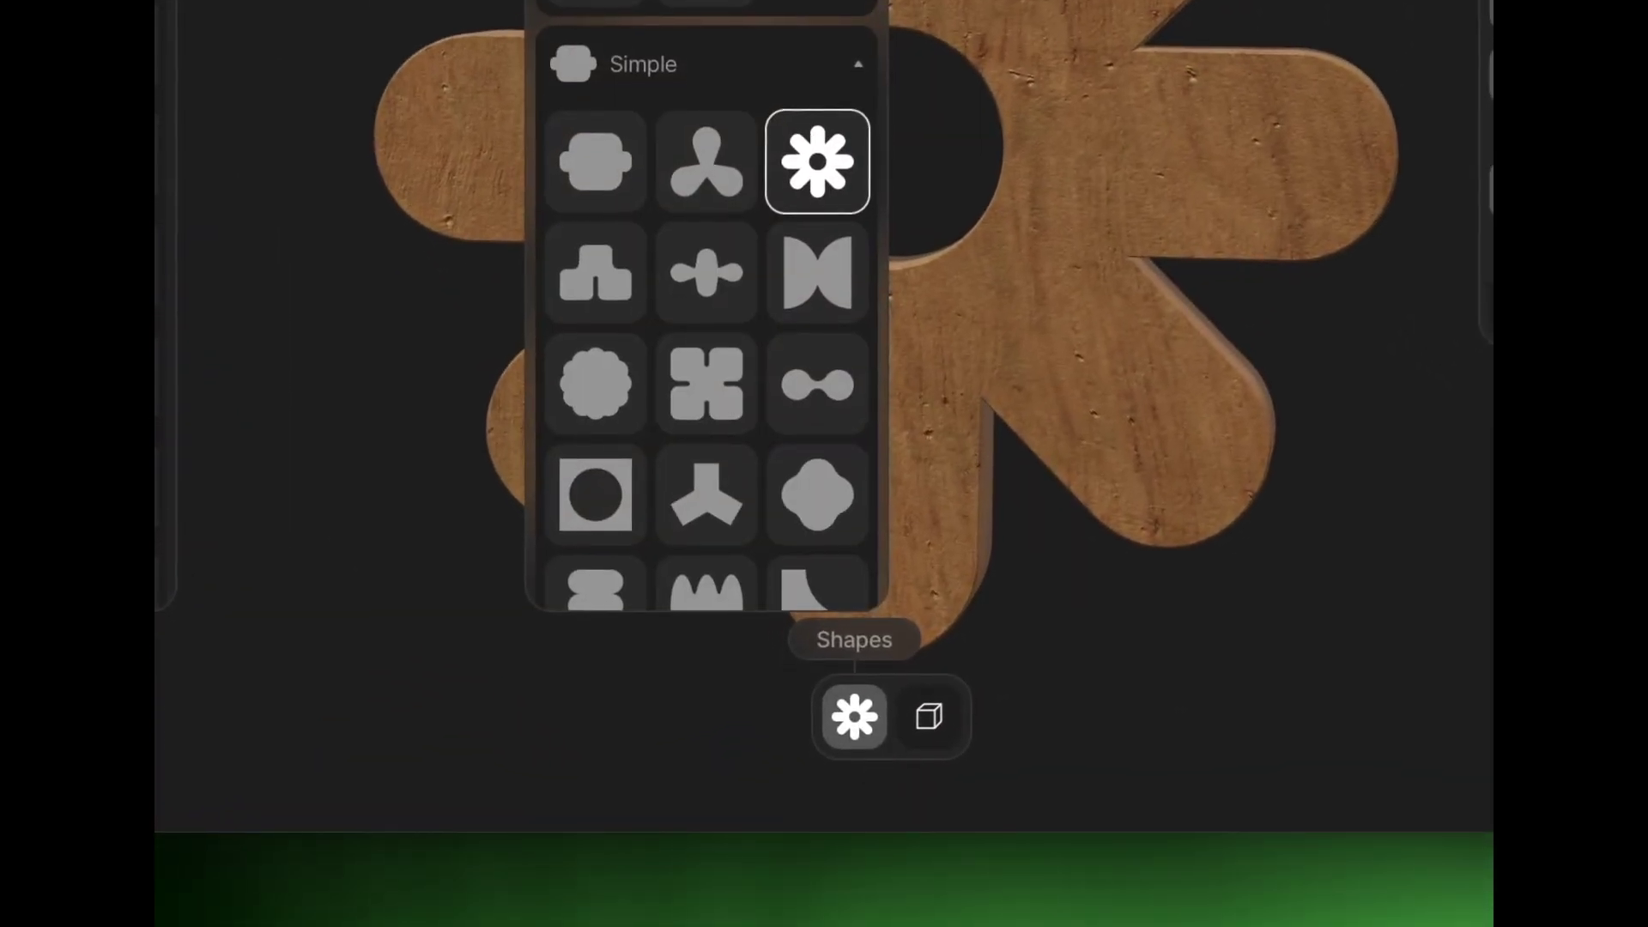
pyautogui.scroll(-10, 791, 552)
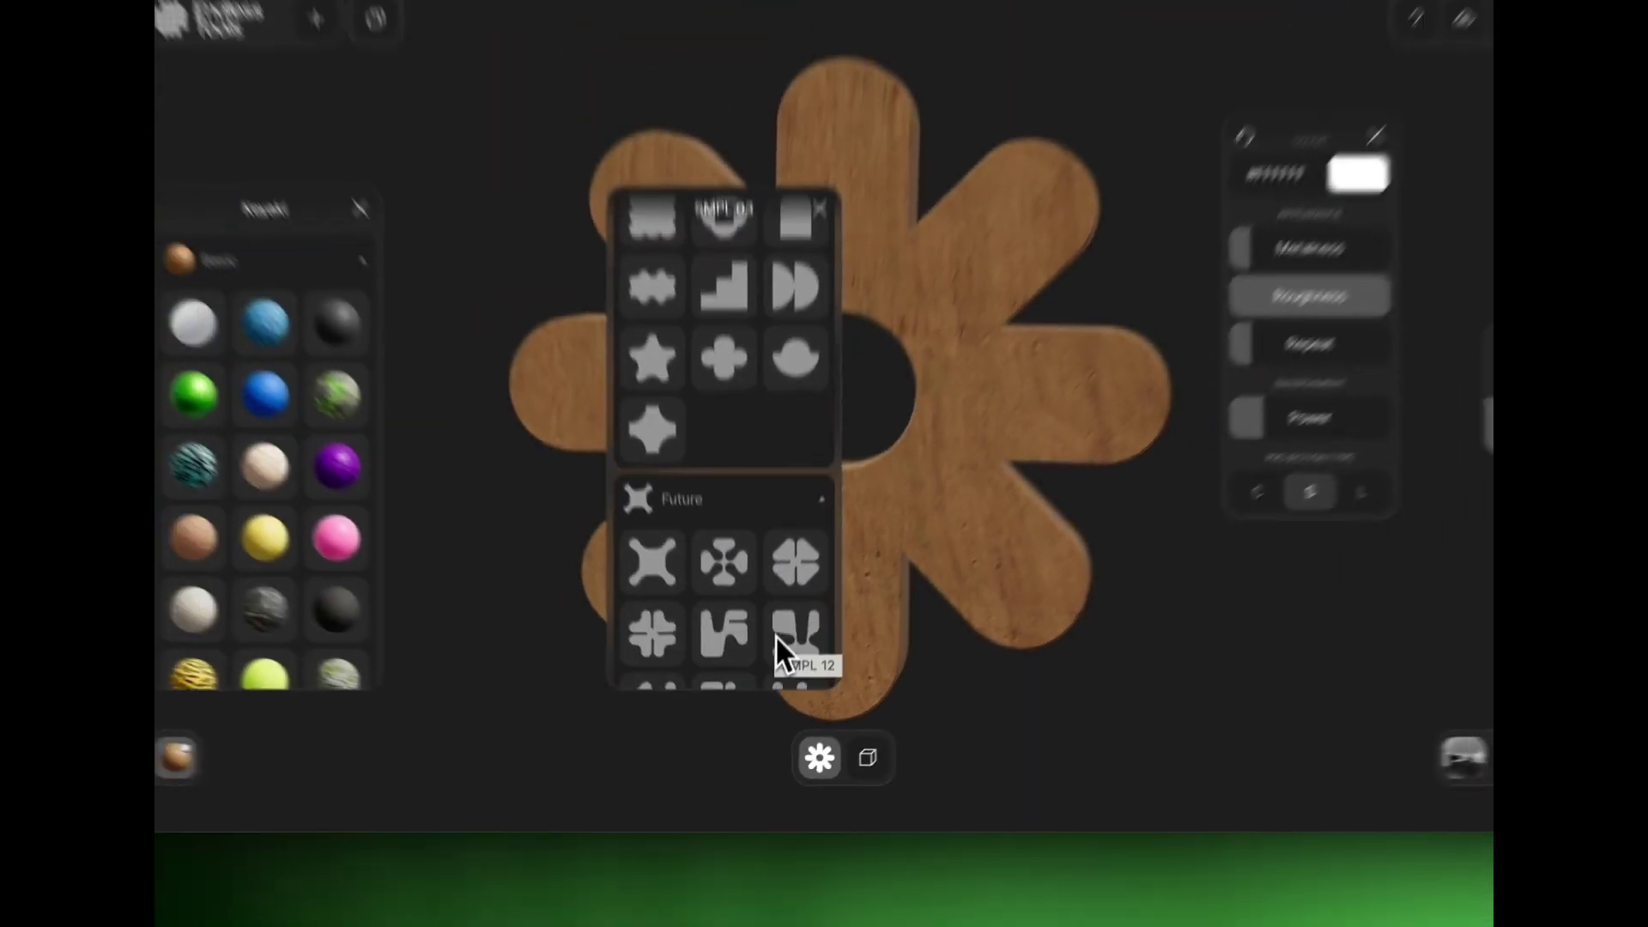
pyautogui.scroll(-10, 770, 675)
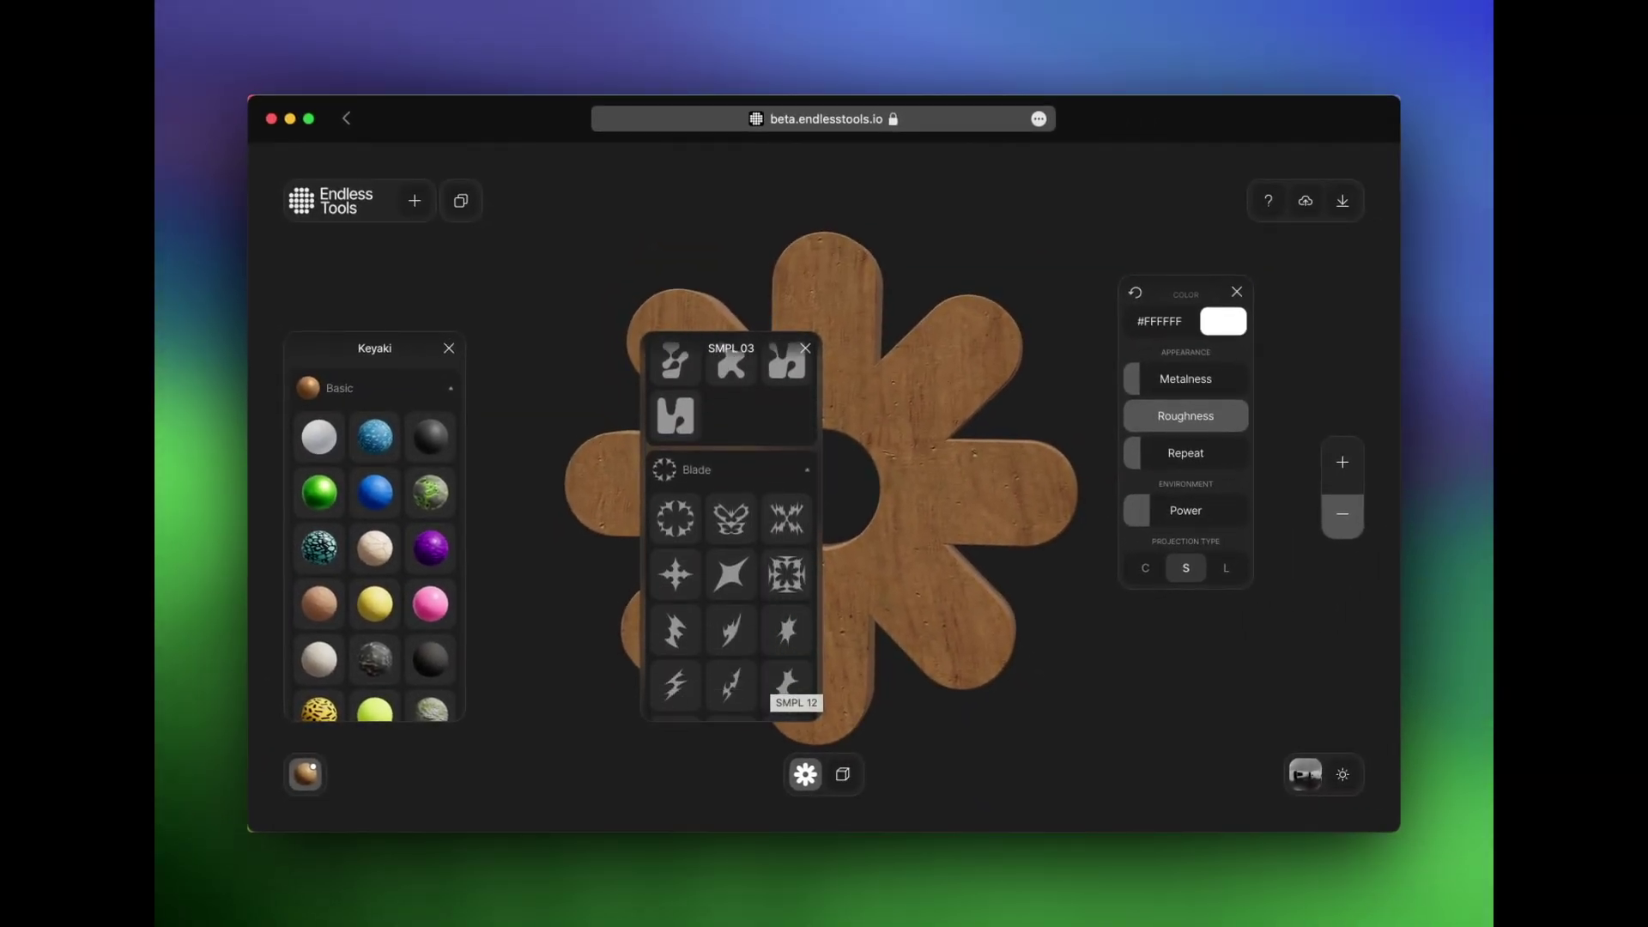
pyautogui.scroll(-10, 786, 711)
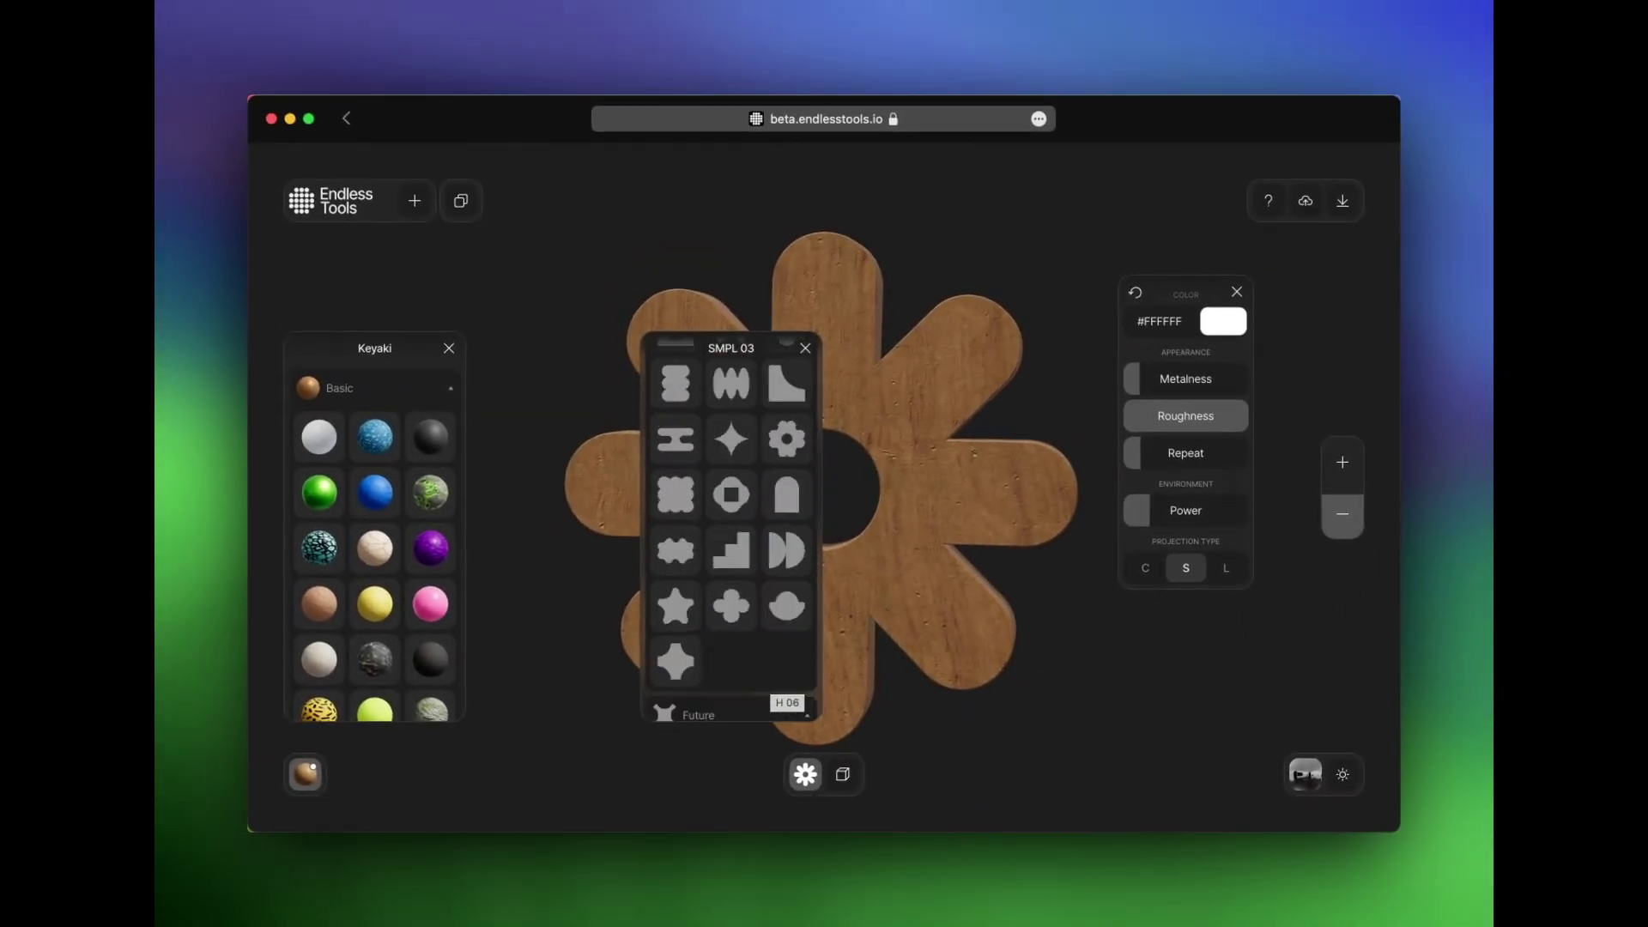
pyautogui.scroll(20, 786, 711)
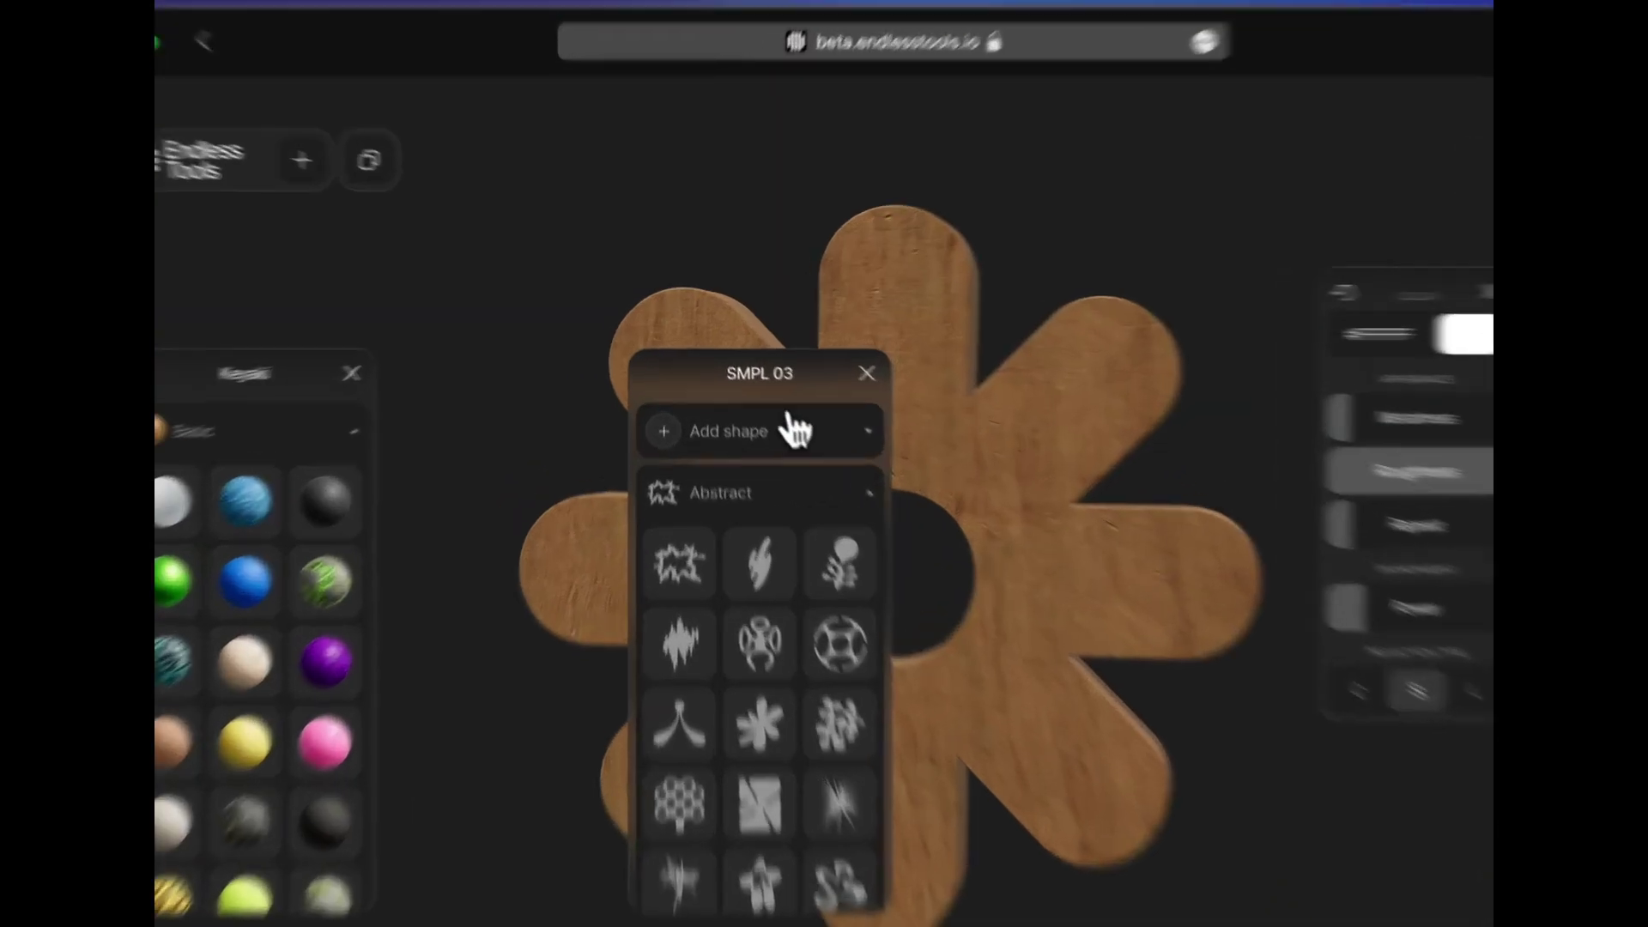
pyautogui.click(743, 387)
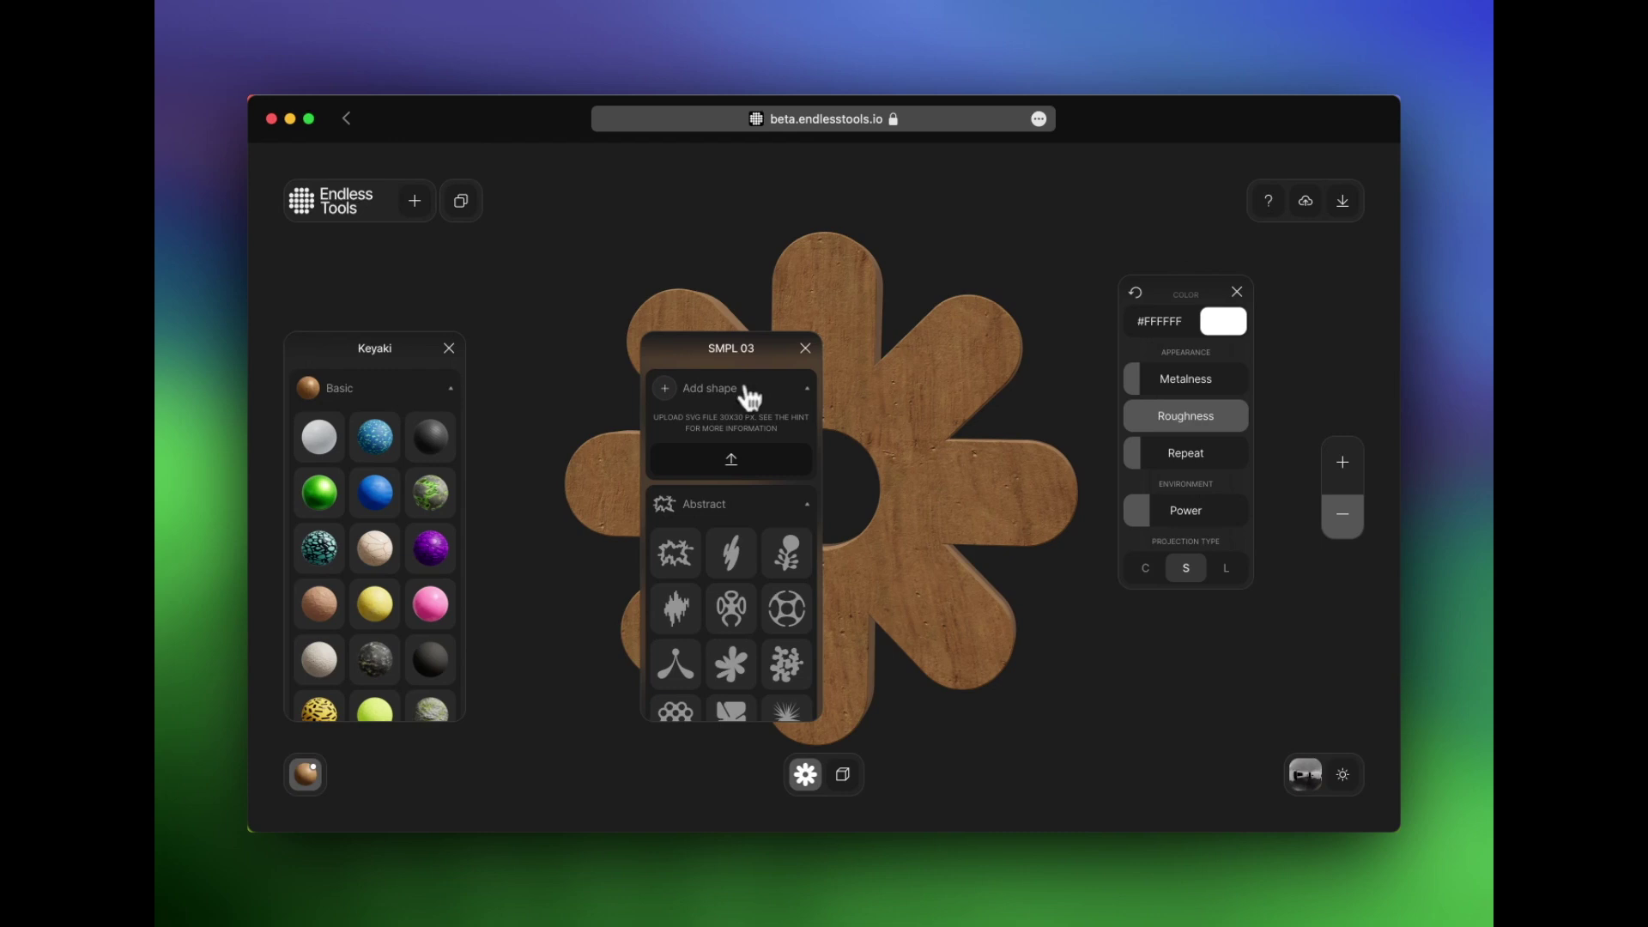
# Pick F 10 from the Future section, close the library and angle the view.
pyautogui.scroll(-8, 754, 507)
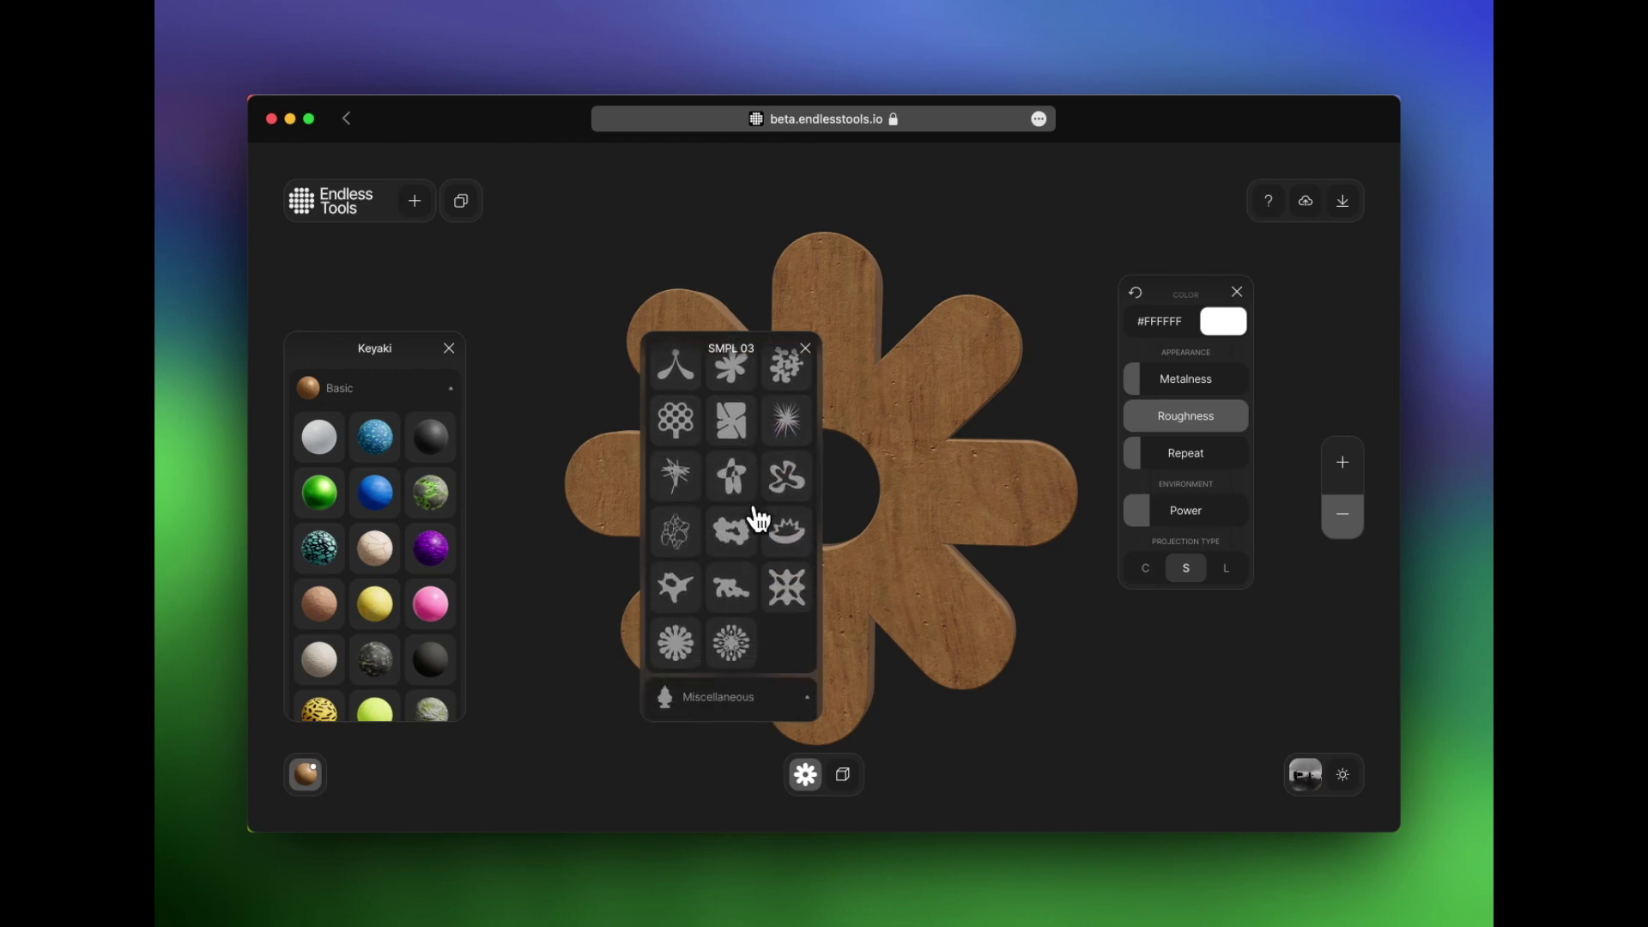
pyautogui.scroll(-10, 756, 517)
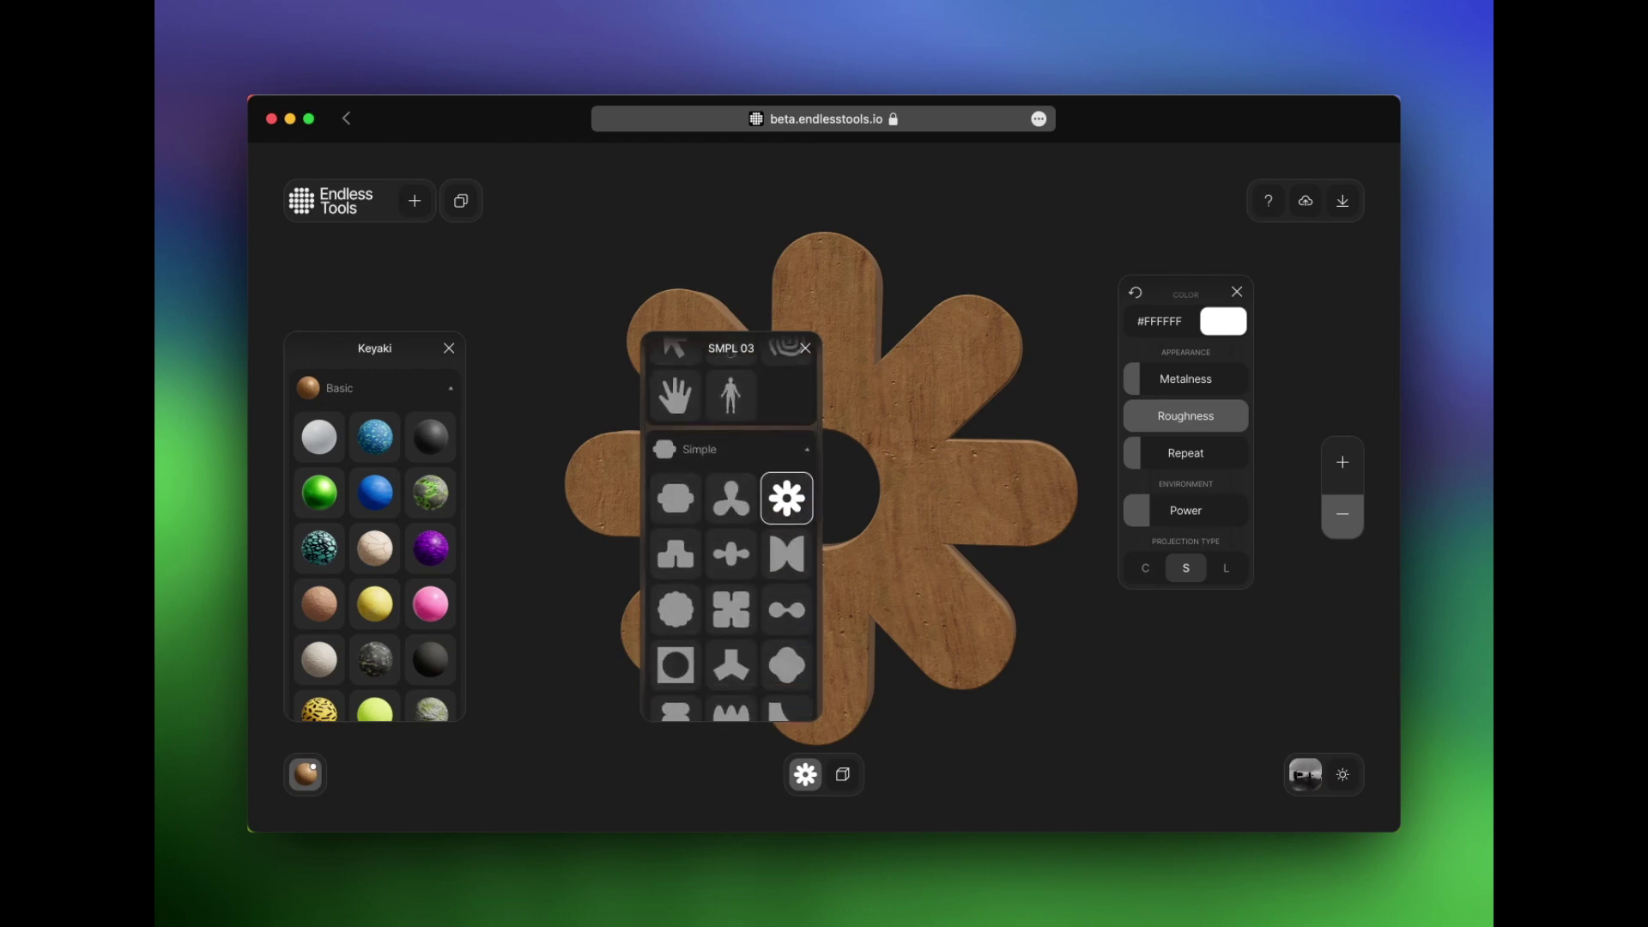
pyautogui.scroll(-10, 732, 532)
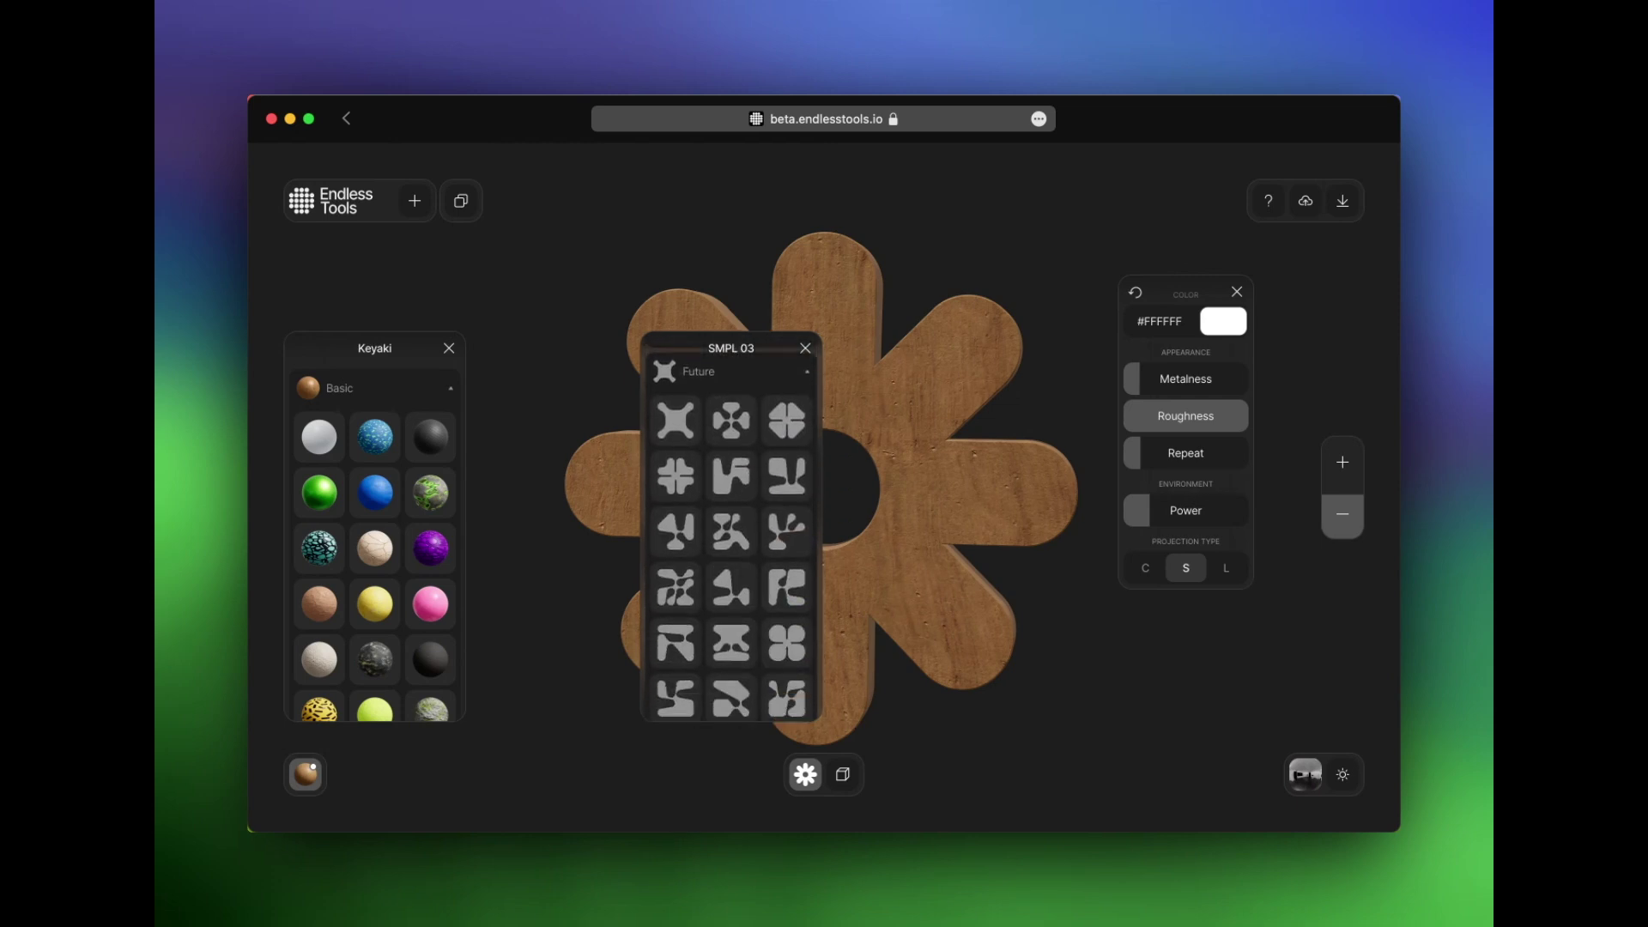
pyautogui.scroll(-1, 754, 515)
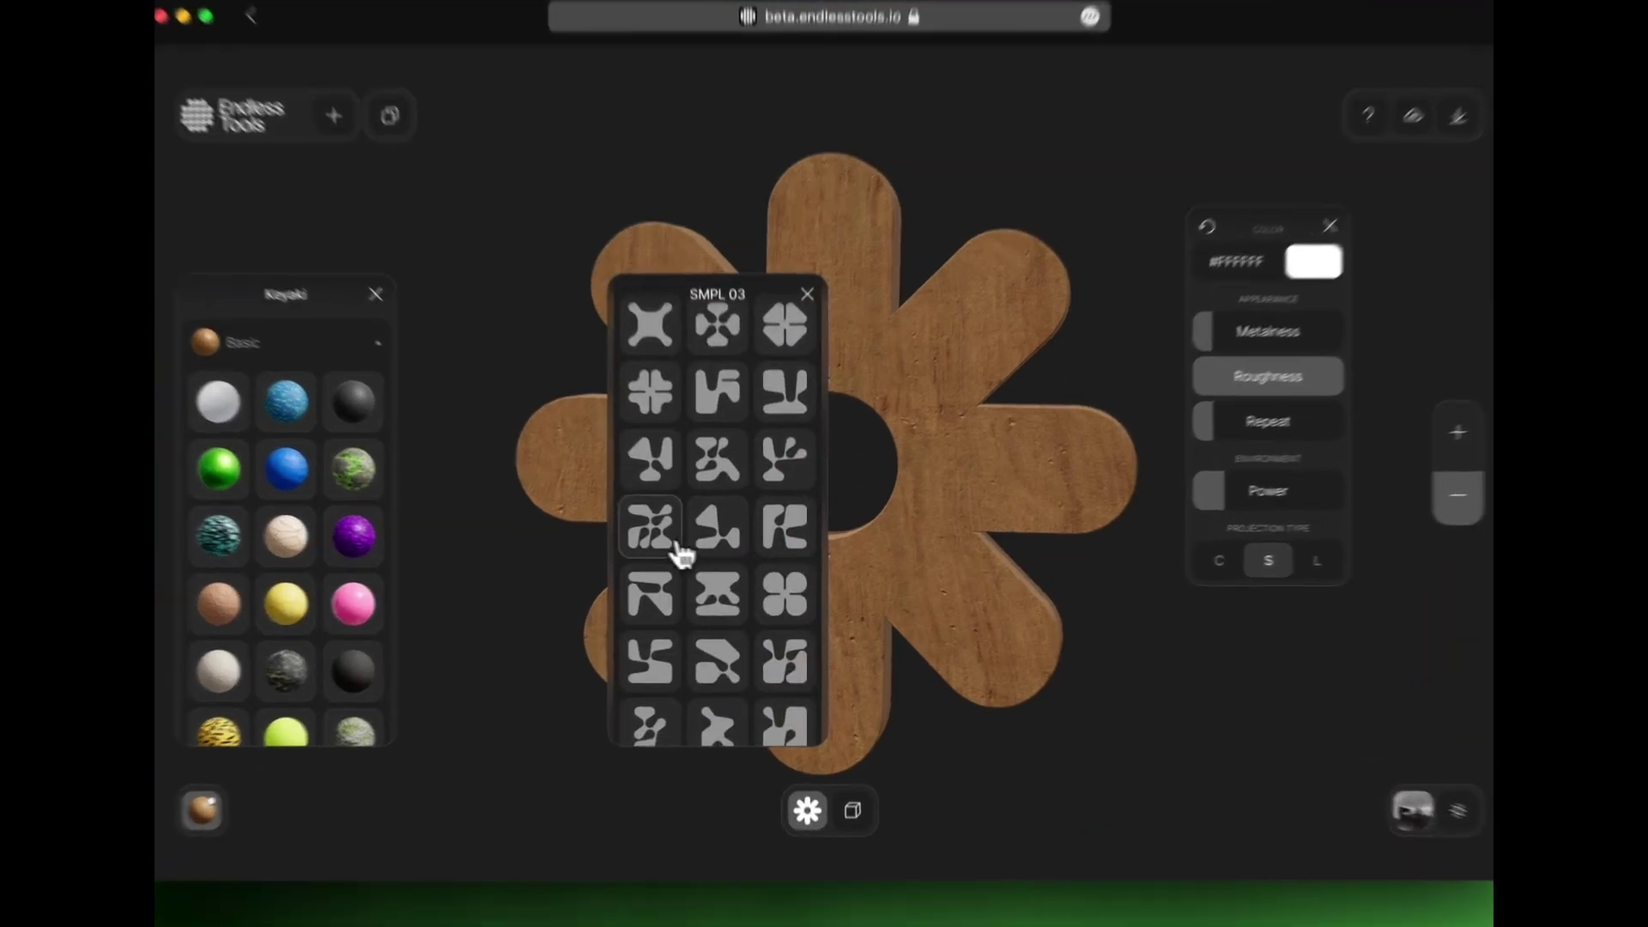
pyautogui.click(682, 547)
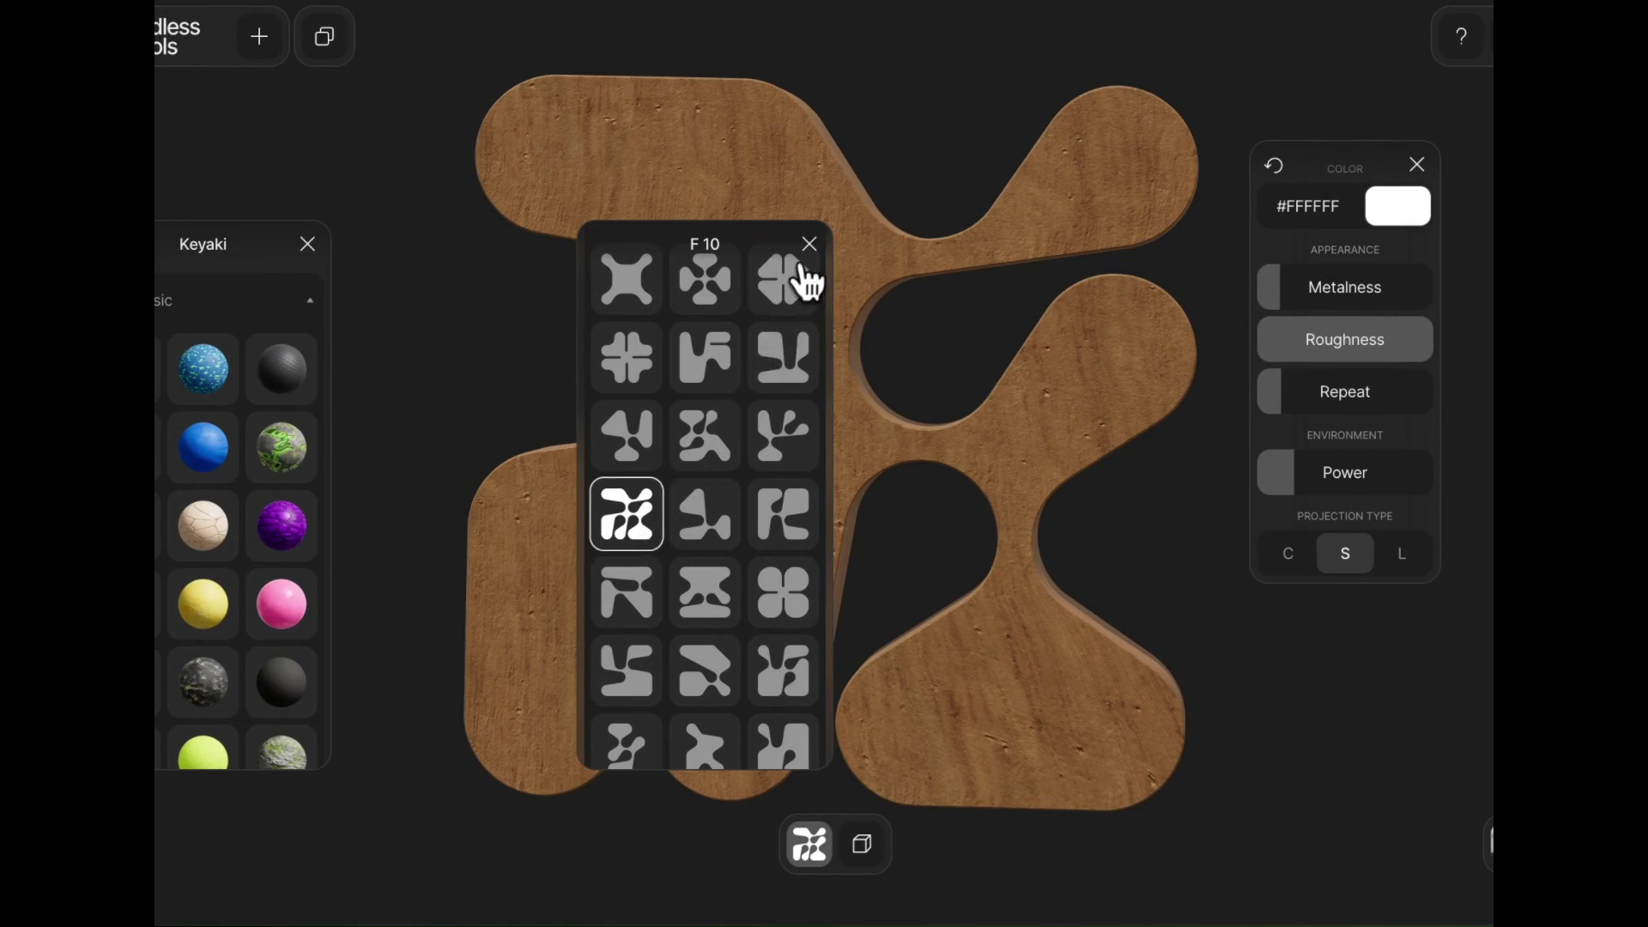
pyautogui.click(810, 245)
pyautogui.moveTo(831, 367); pyautogui.dragTo(844, 457)
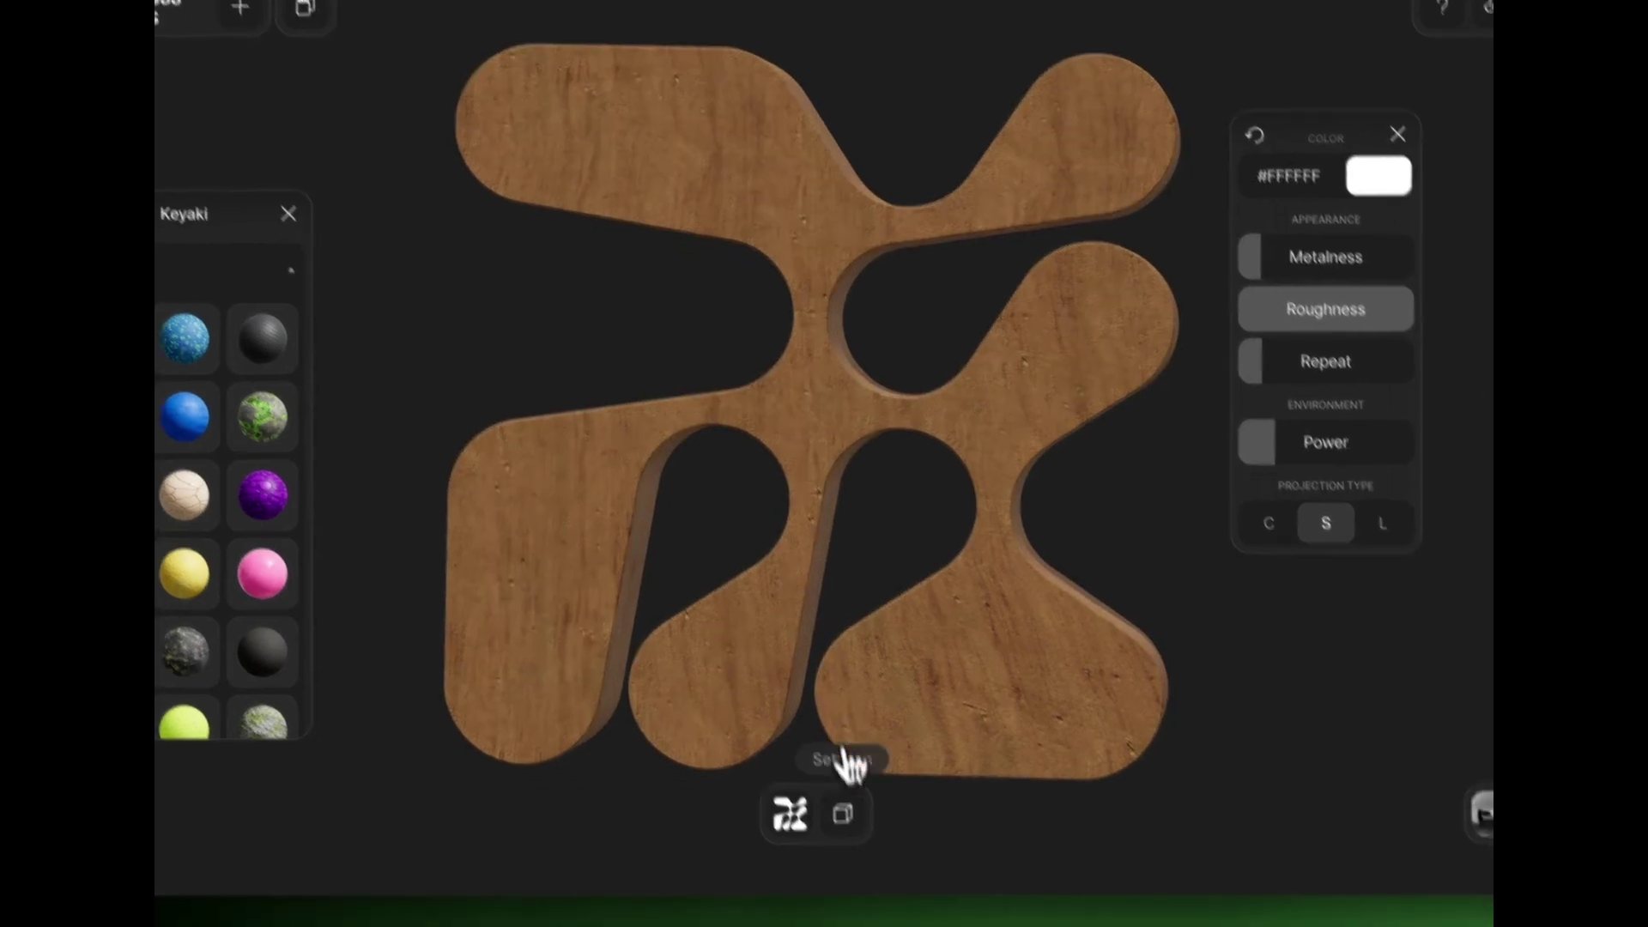
# Raise Depth and Segments, keep Smooth On, then reduce Depth slightly.
pyautogui.click(804, 762)
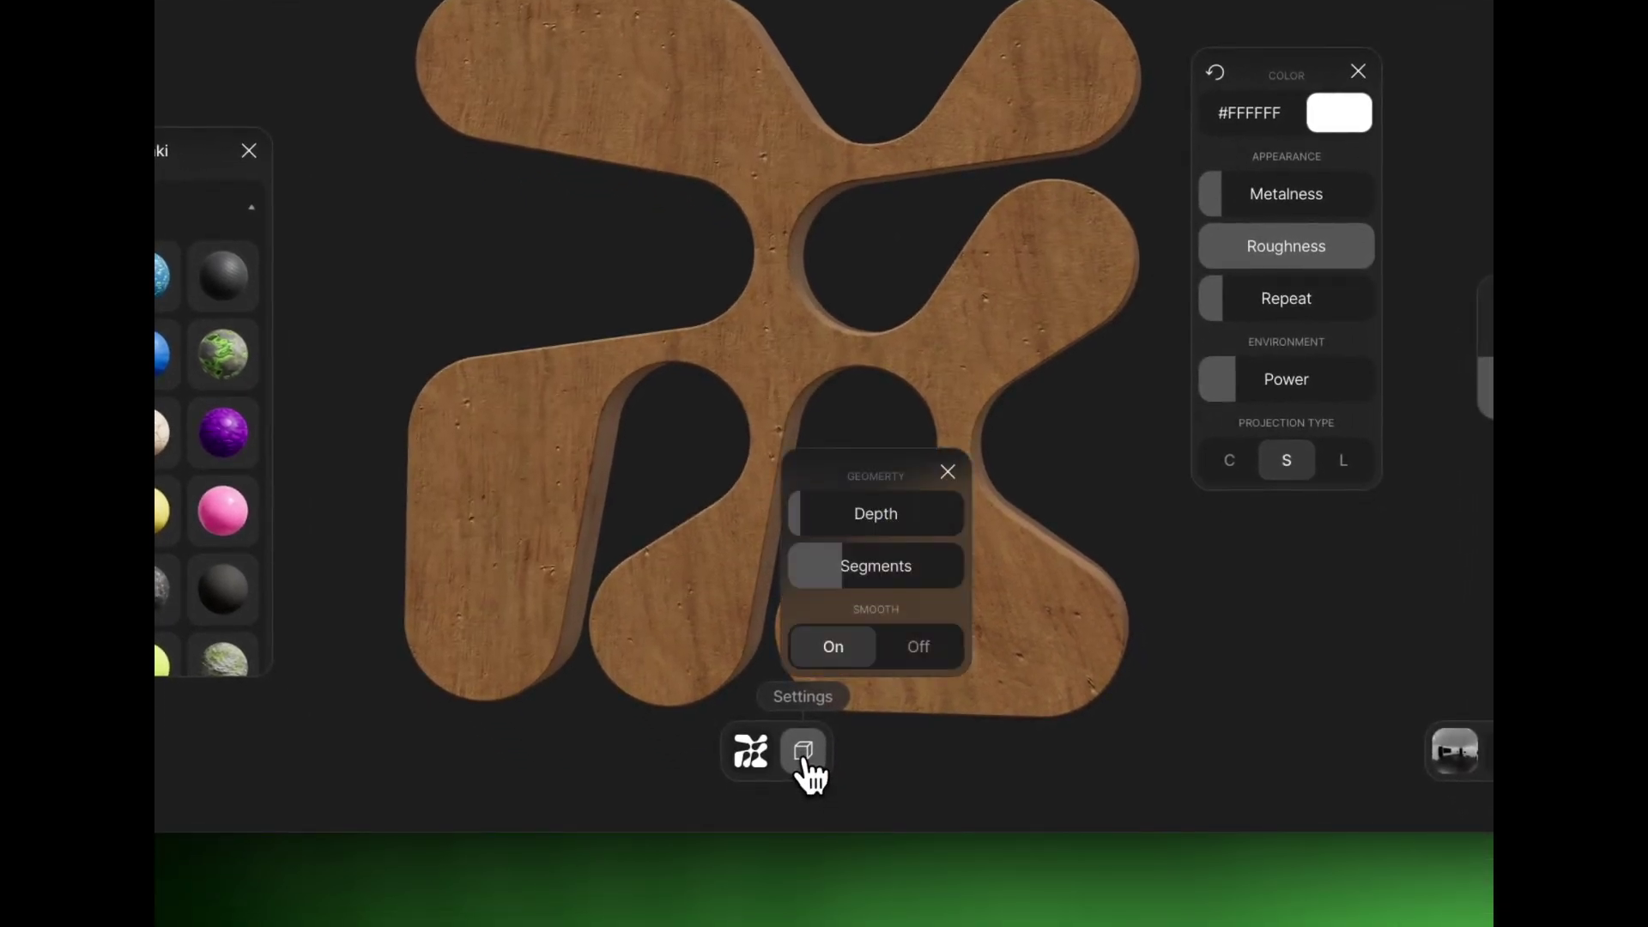
pyautogui.moveTo(816, 518); pyautogui.dragTo(806, 582)
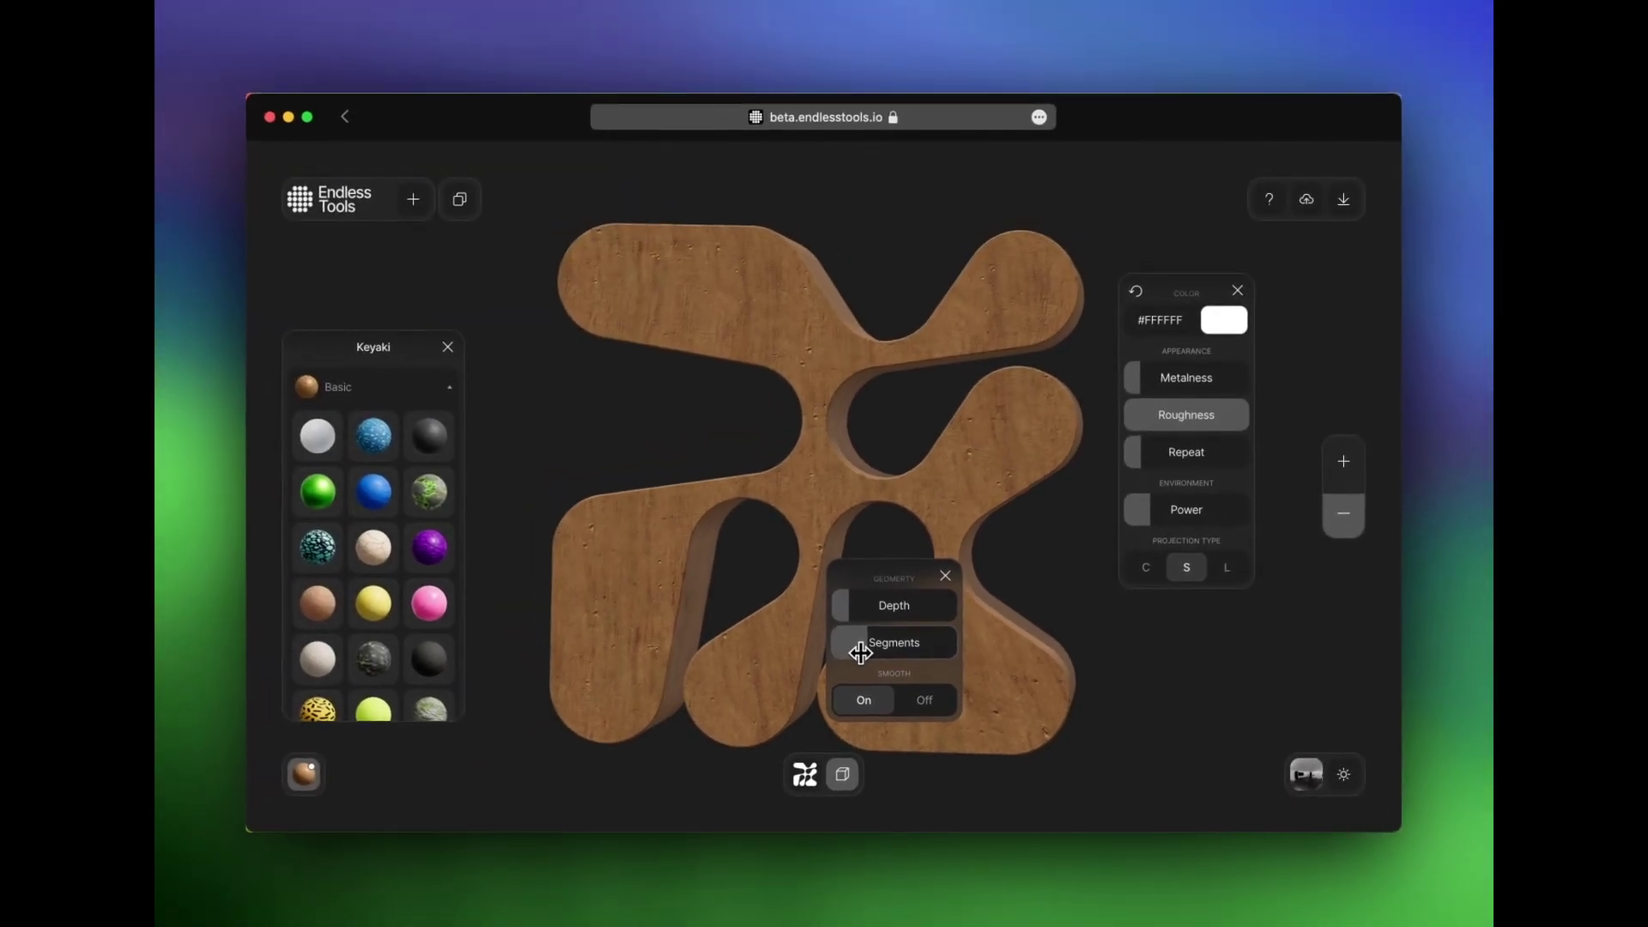
pyautogui.moveTo(849, 653); pyautogui.dragTo(864, 653)
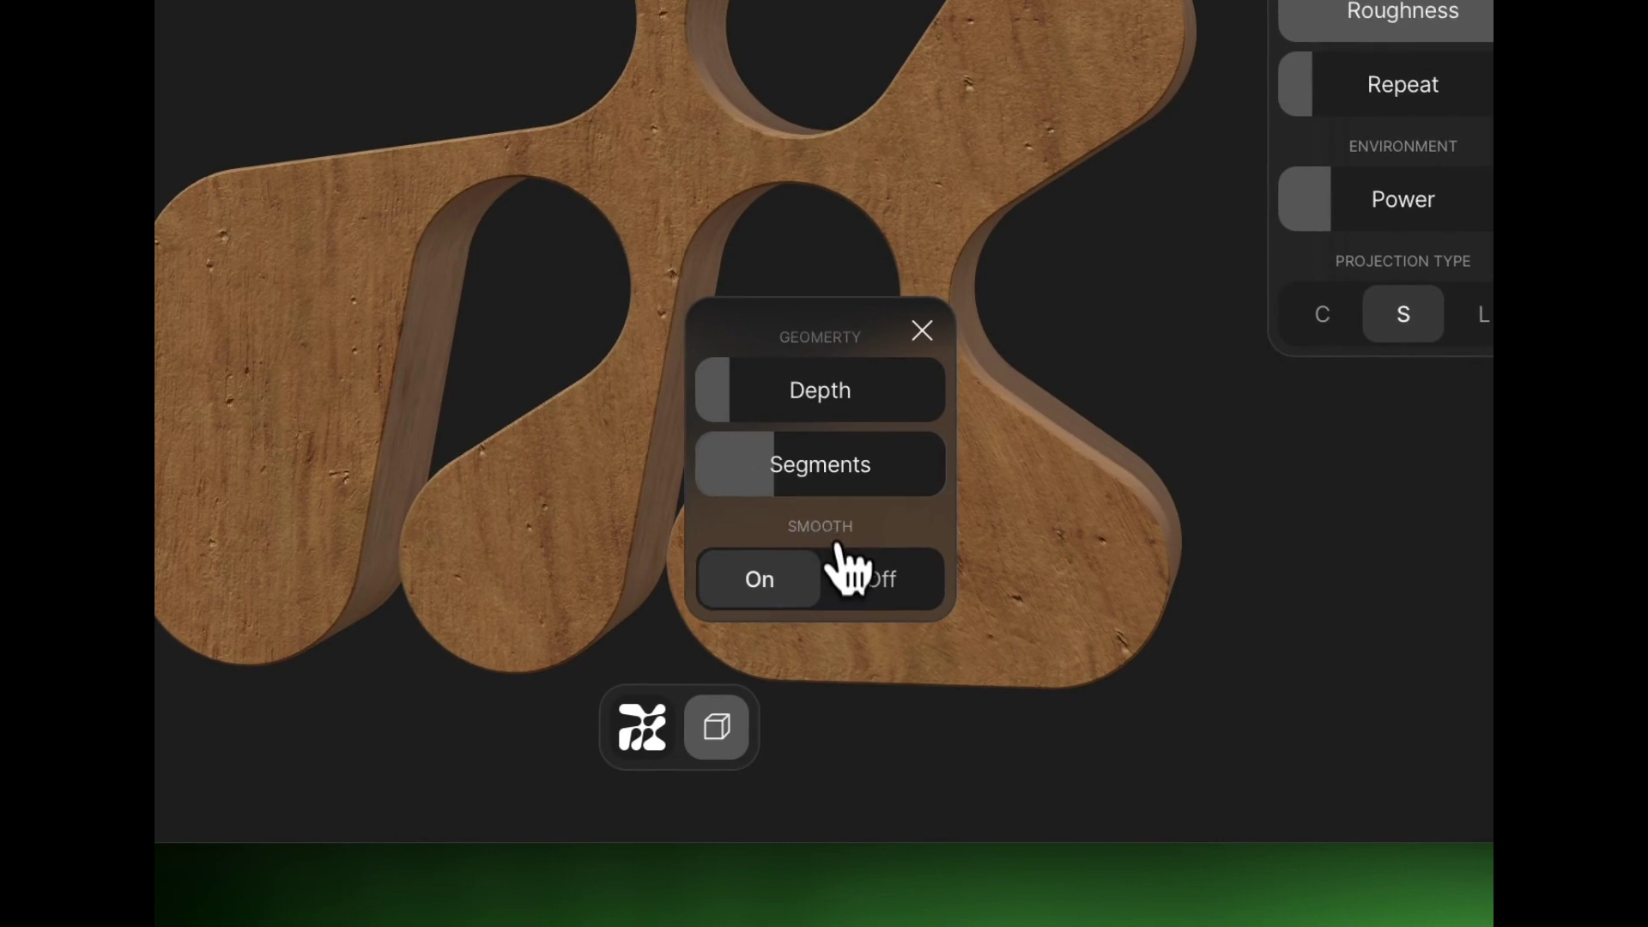
pyautogui.click(846, 580)
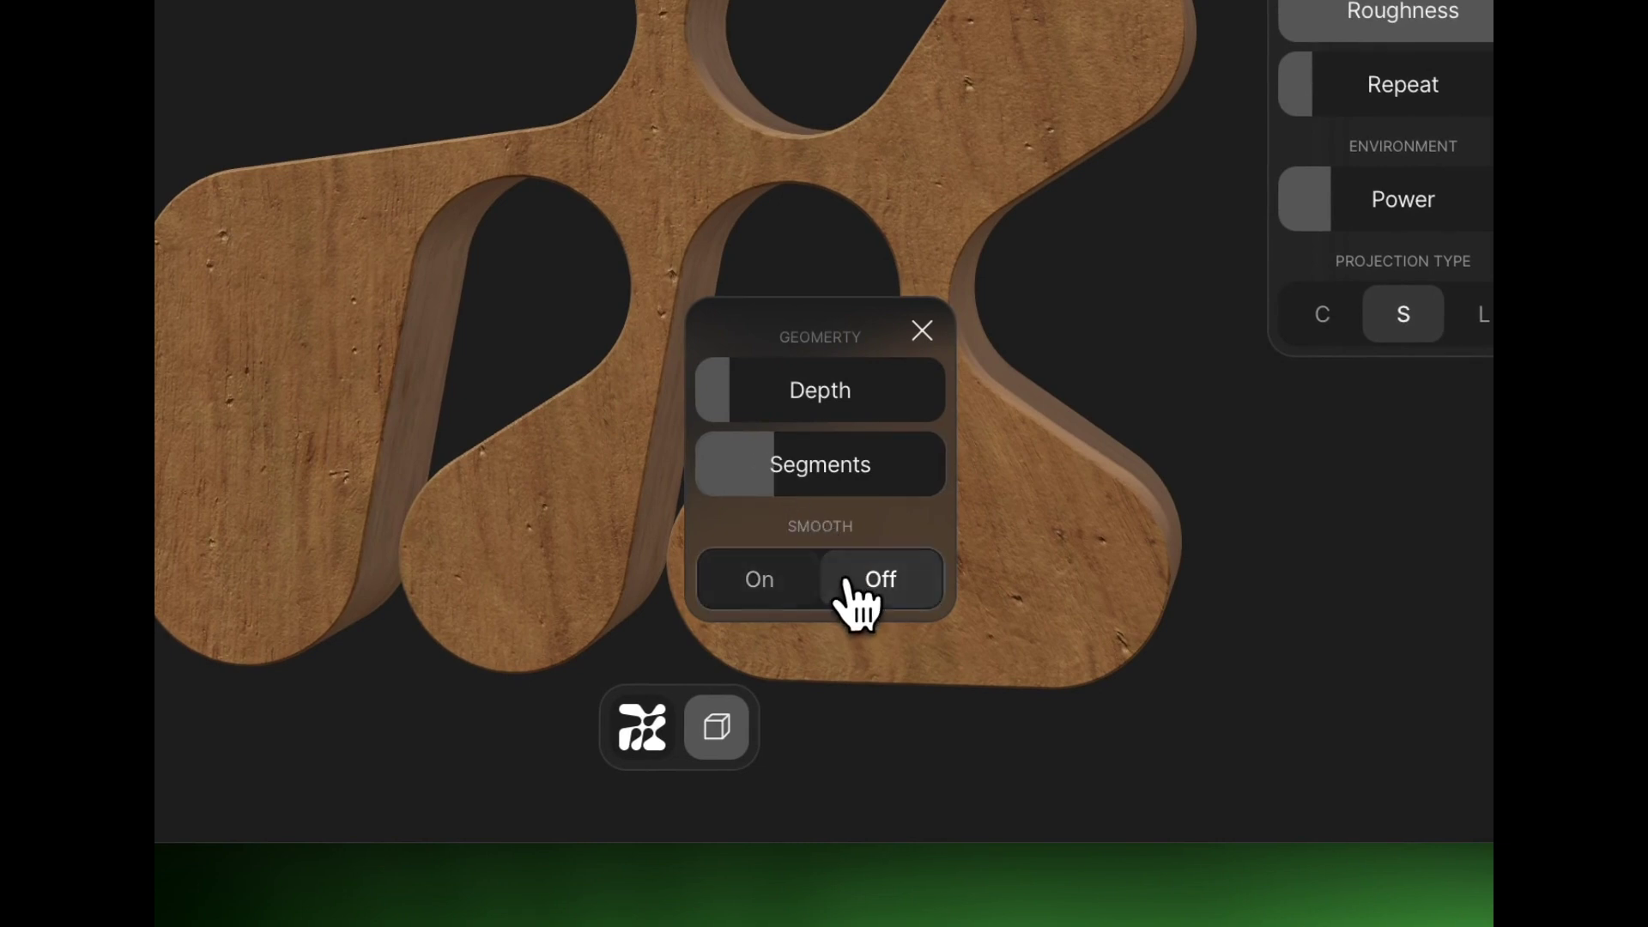
pyautogui.click(790, 579)
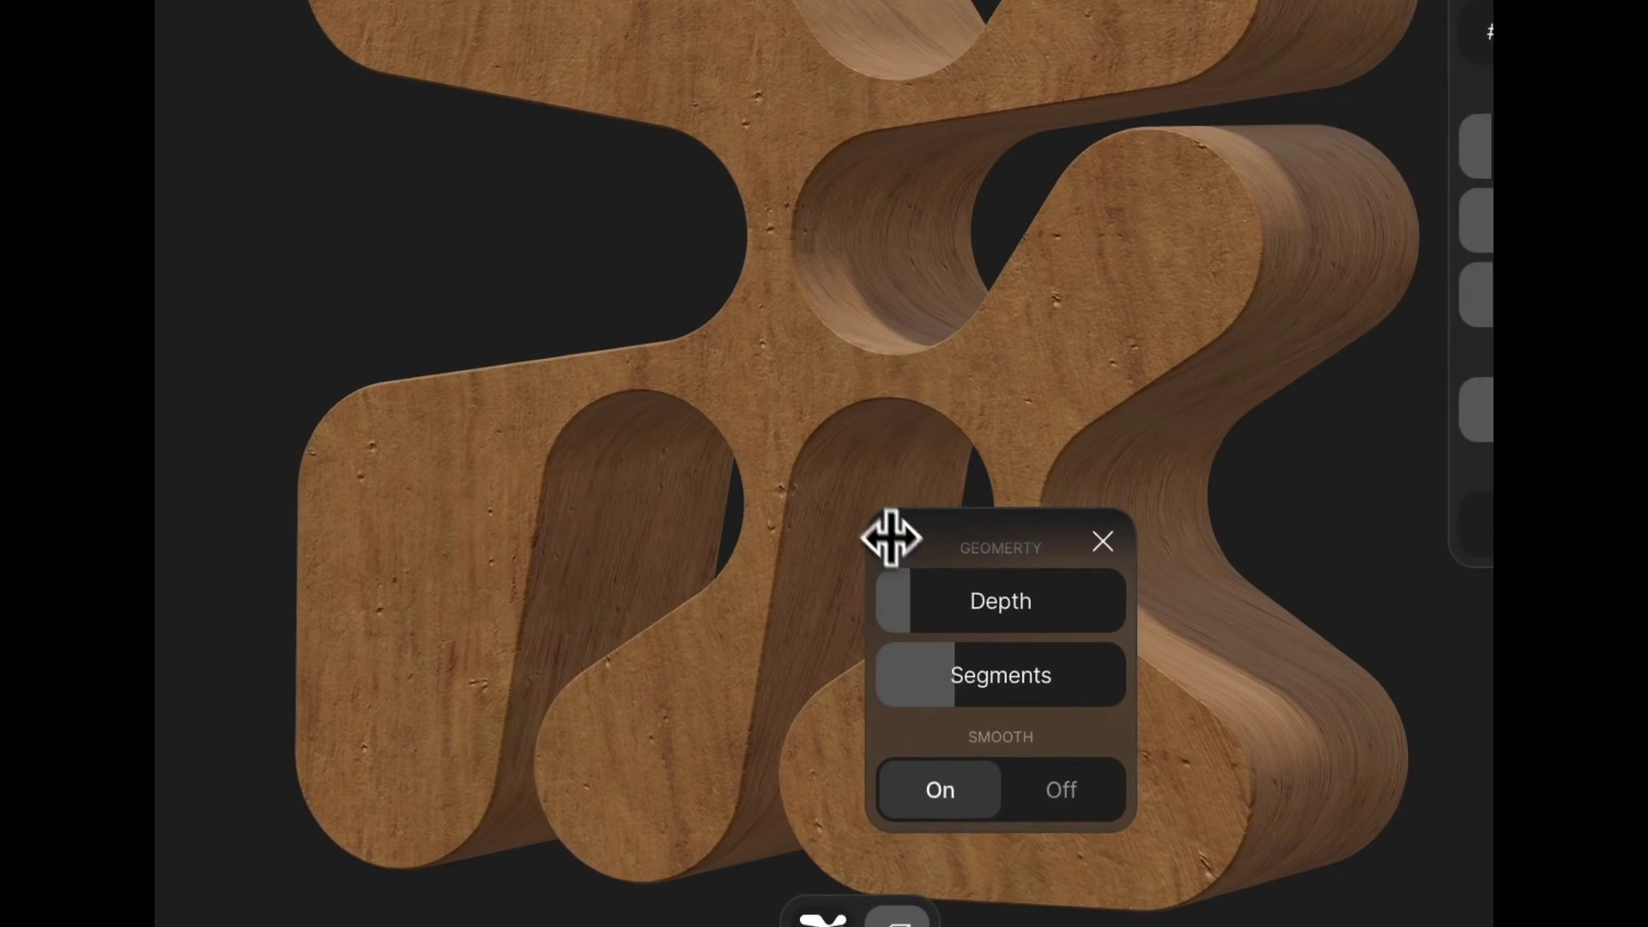
pyautogui.moveTo(926, 574); pyautogui.dragTo(910, 582)
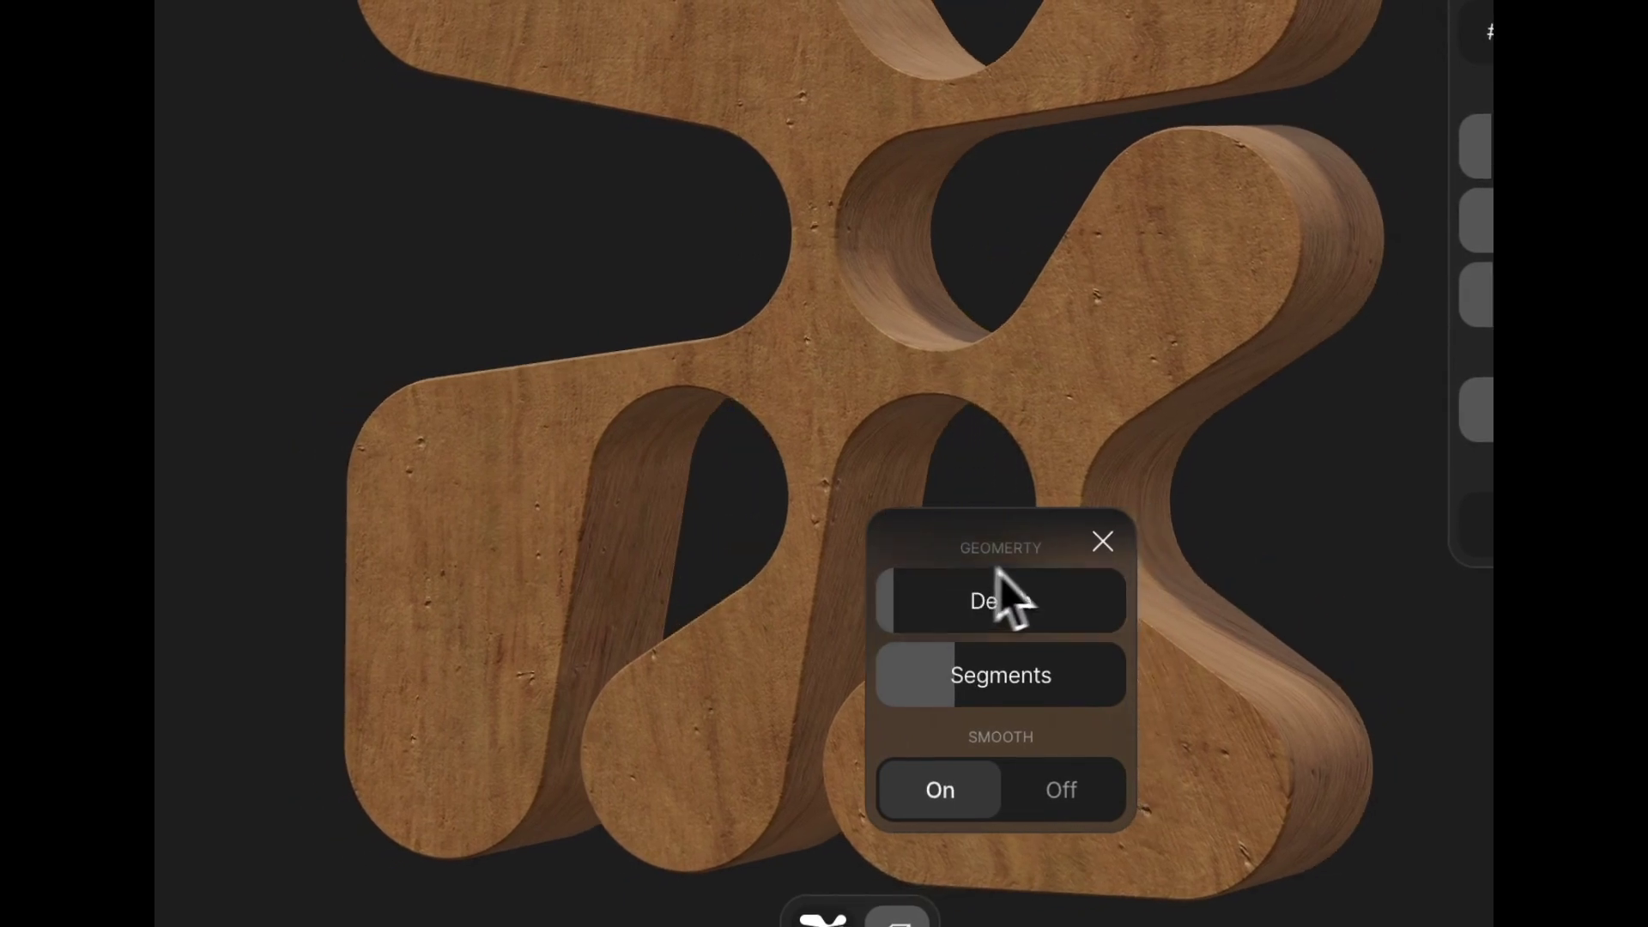
pyautogui.click(1103, 540)
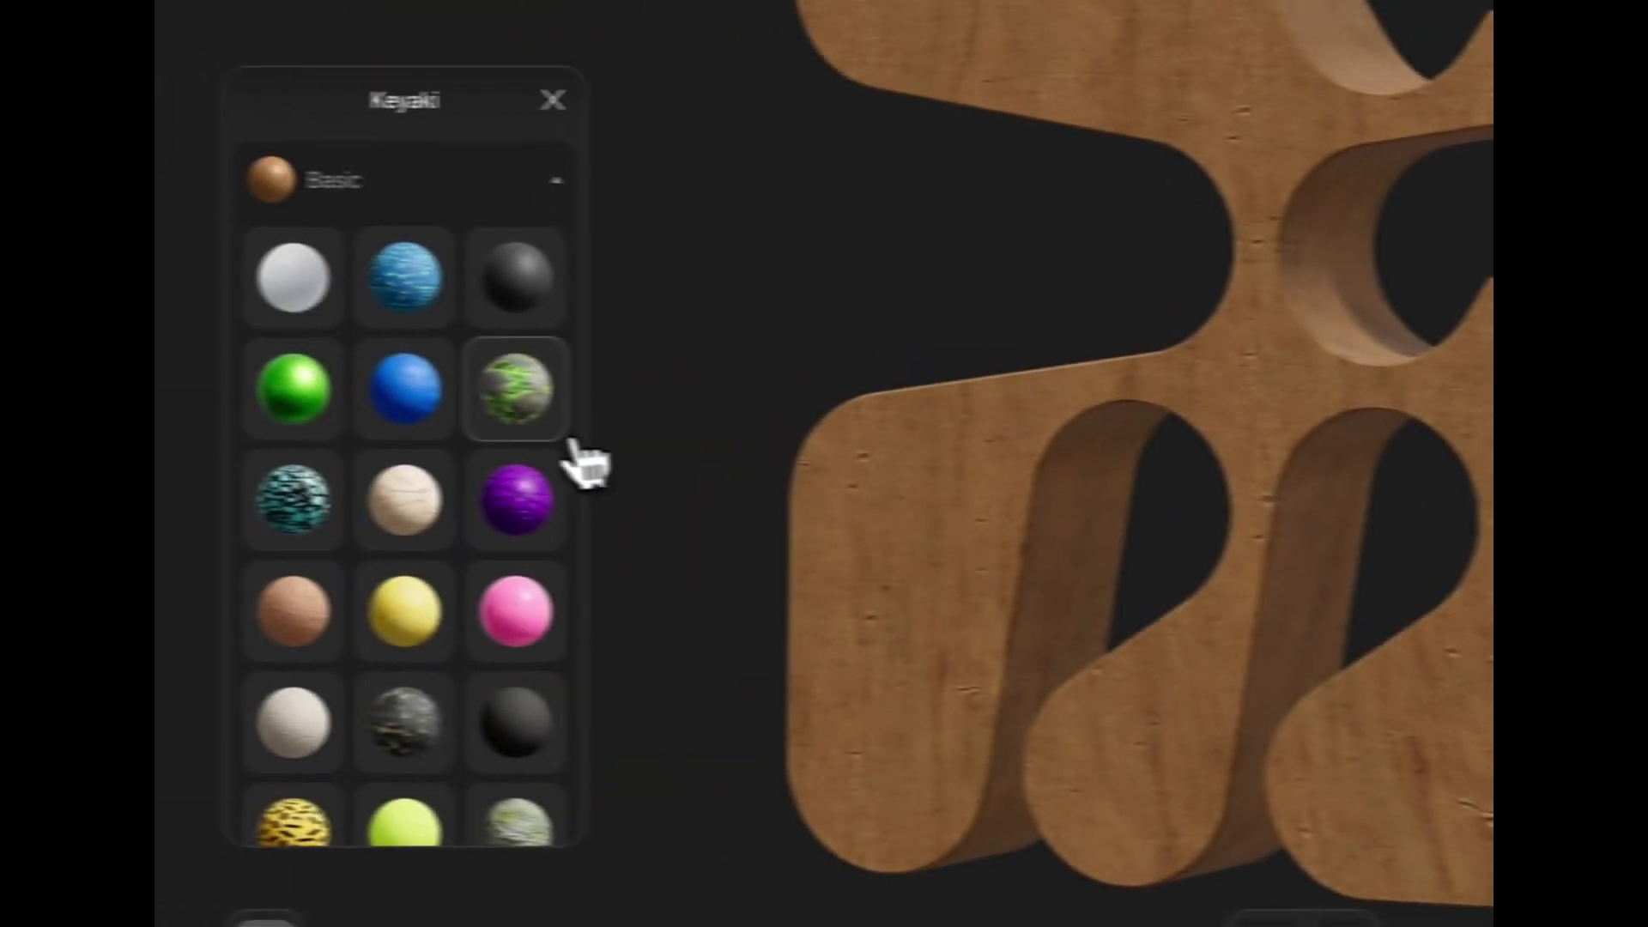
# Apply the green Challenger material (#61FF00) and orbit the shape to view it.
pyautogui.scroll(-5, 569, 460)
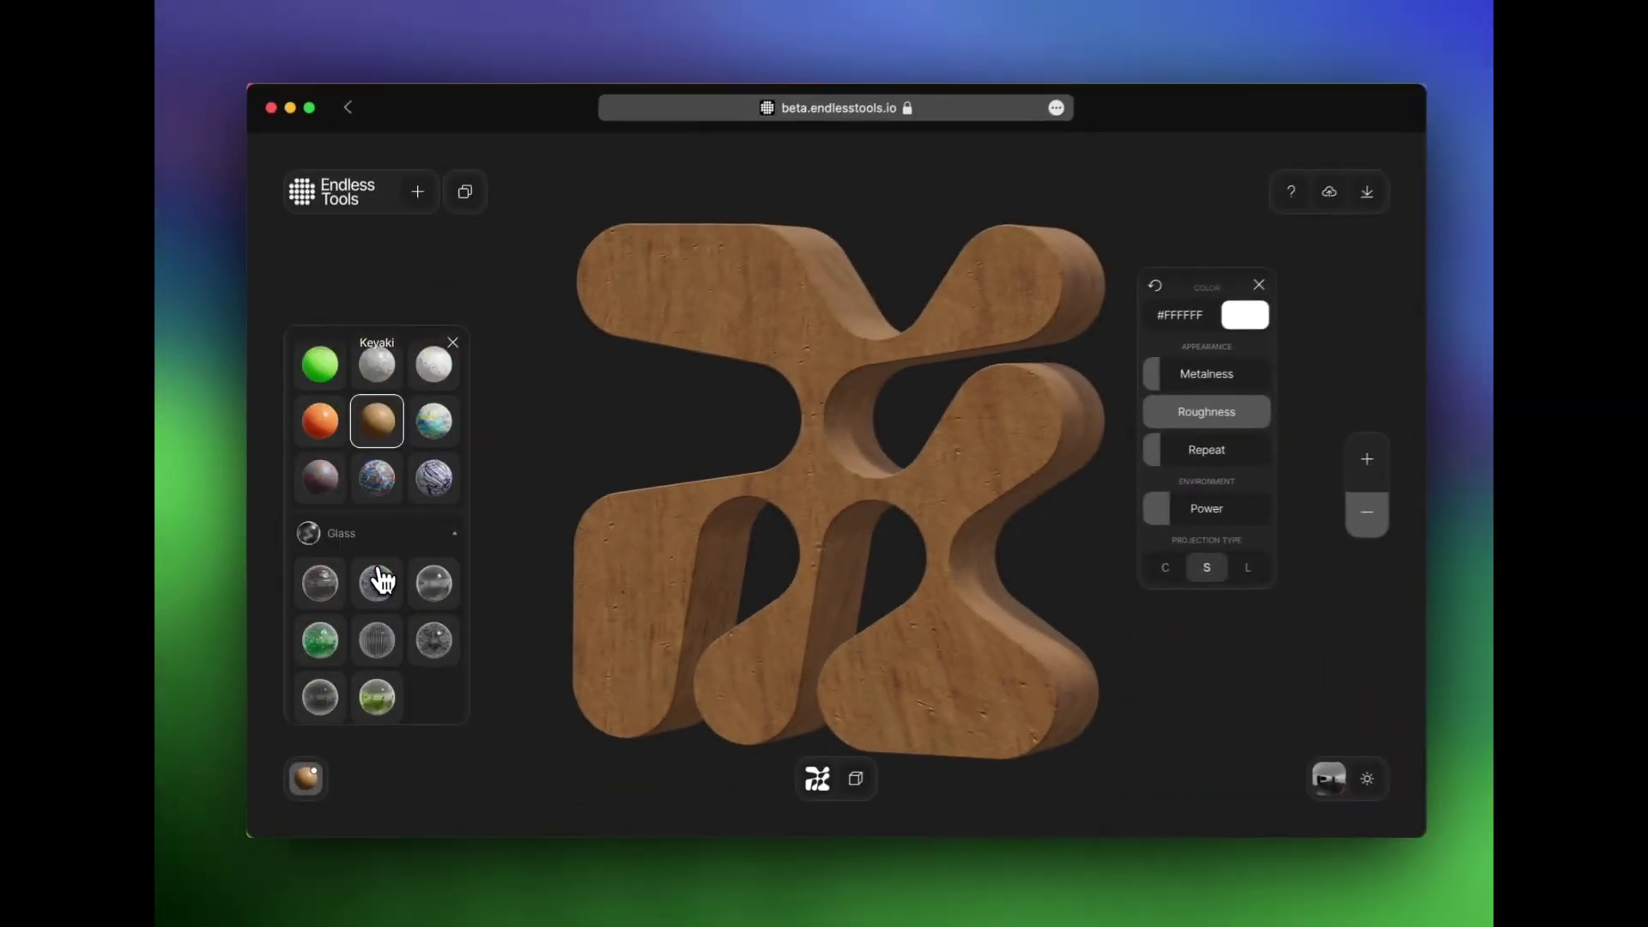
pyautogui.scroll(-5, 381, 582)
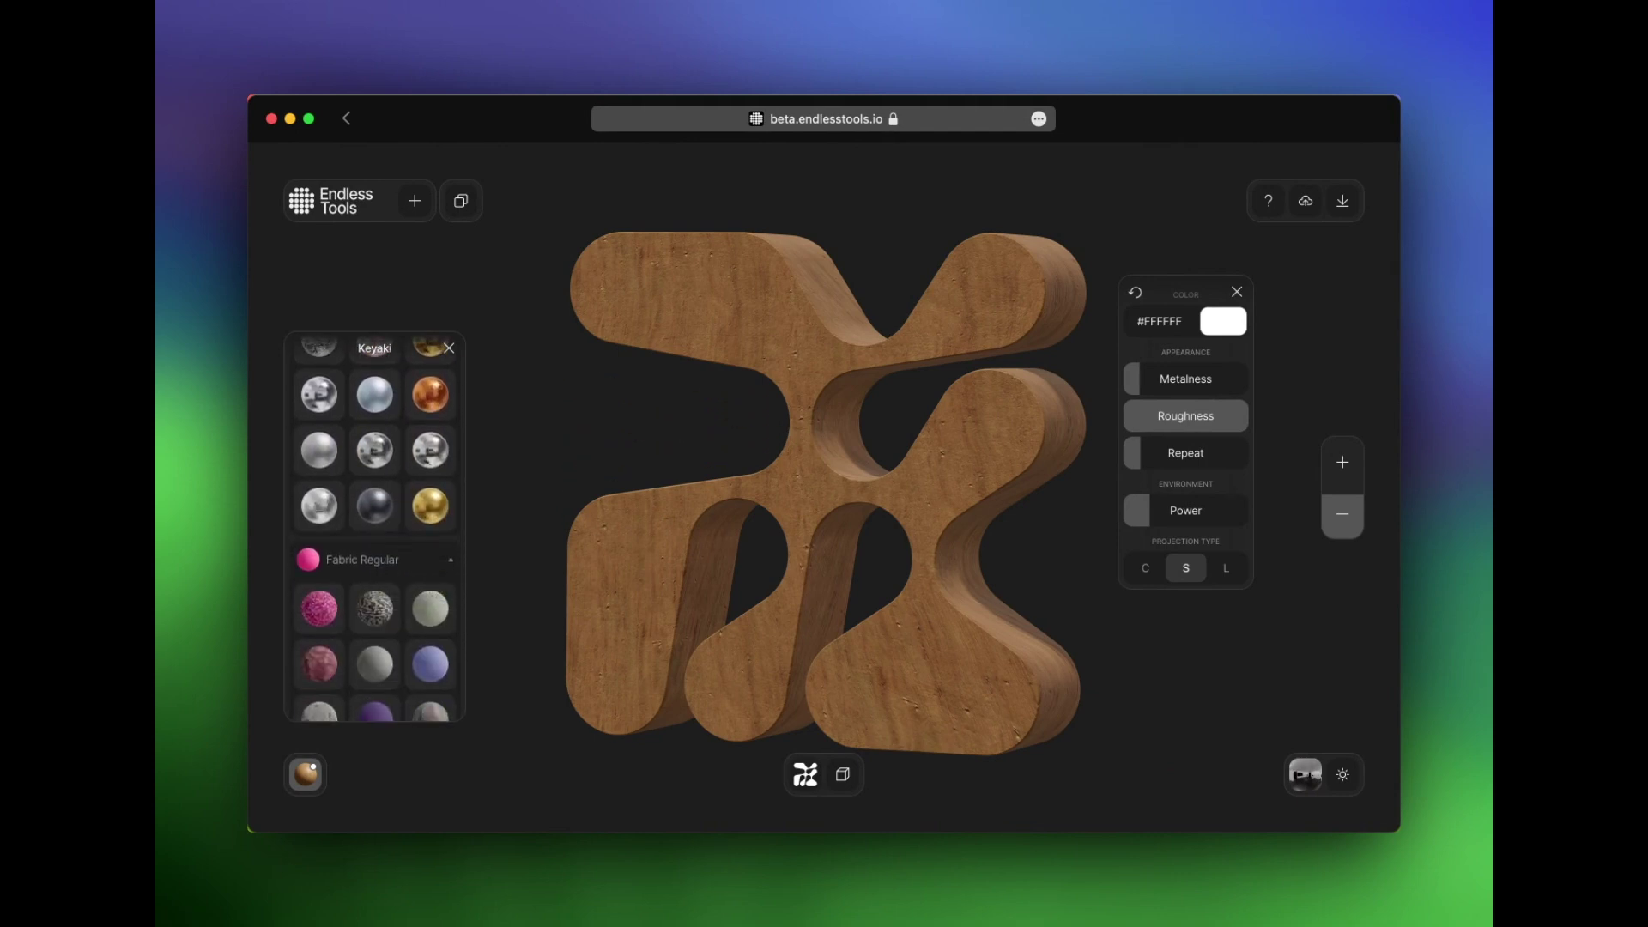
pyautogui.scroll(-3, 375, 516)
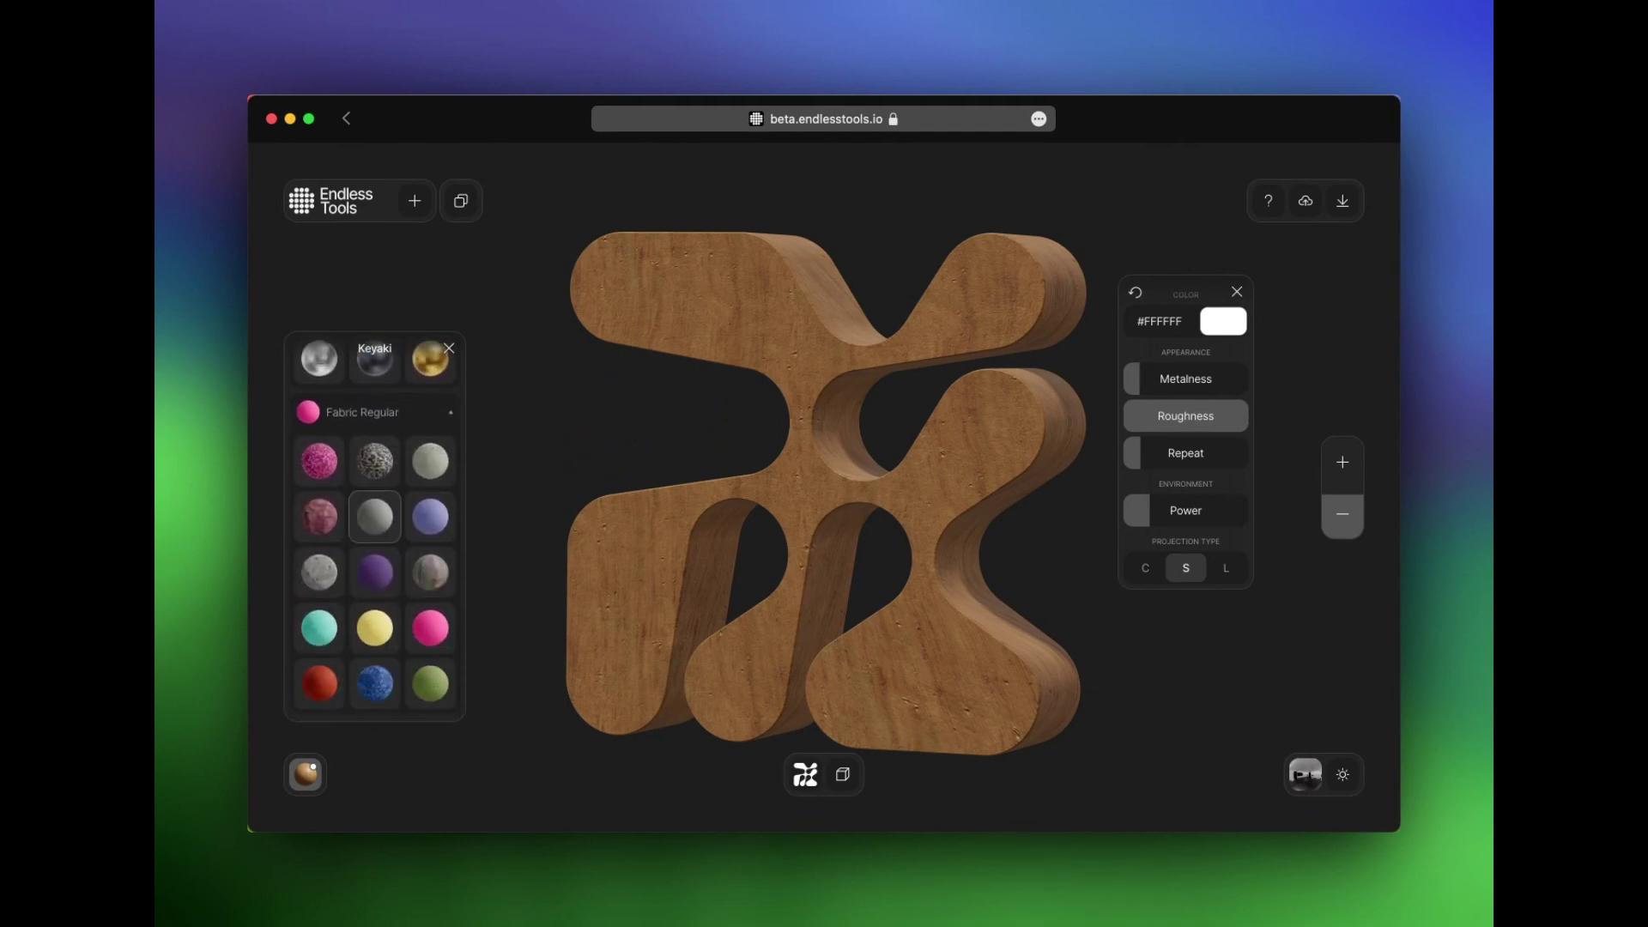
pyautogui.scroll(10, 374, 532)
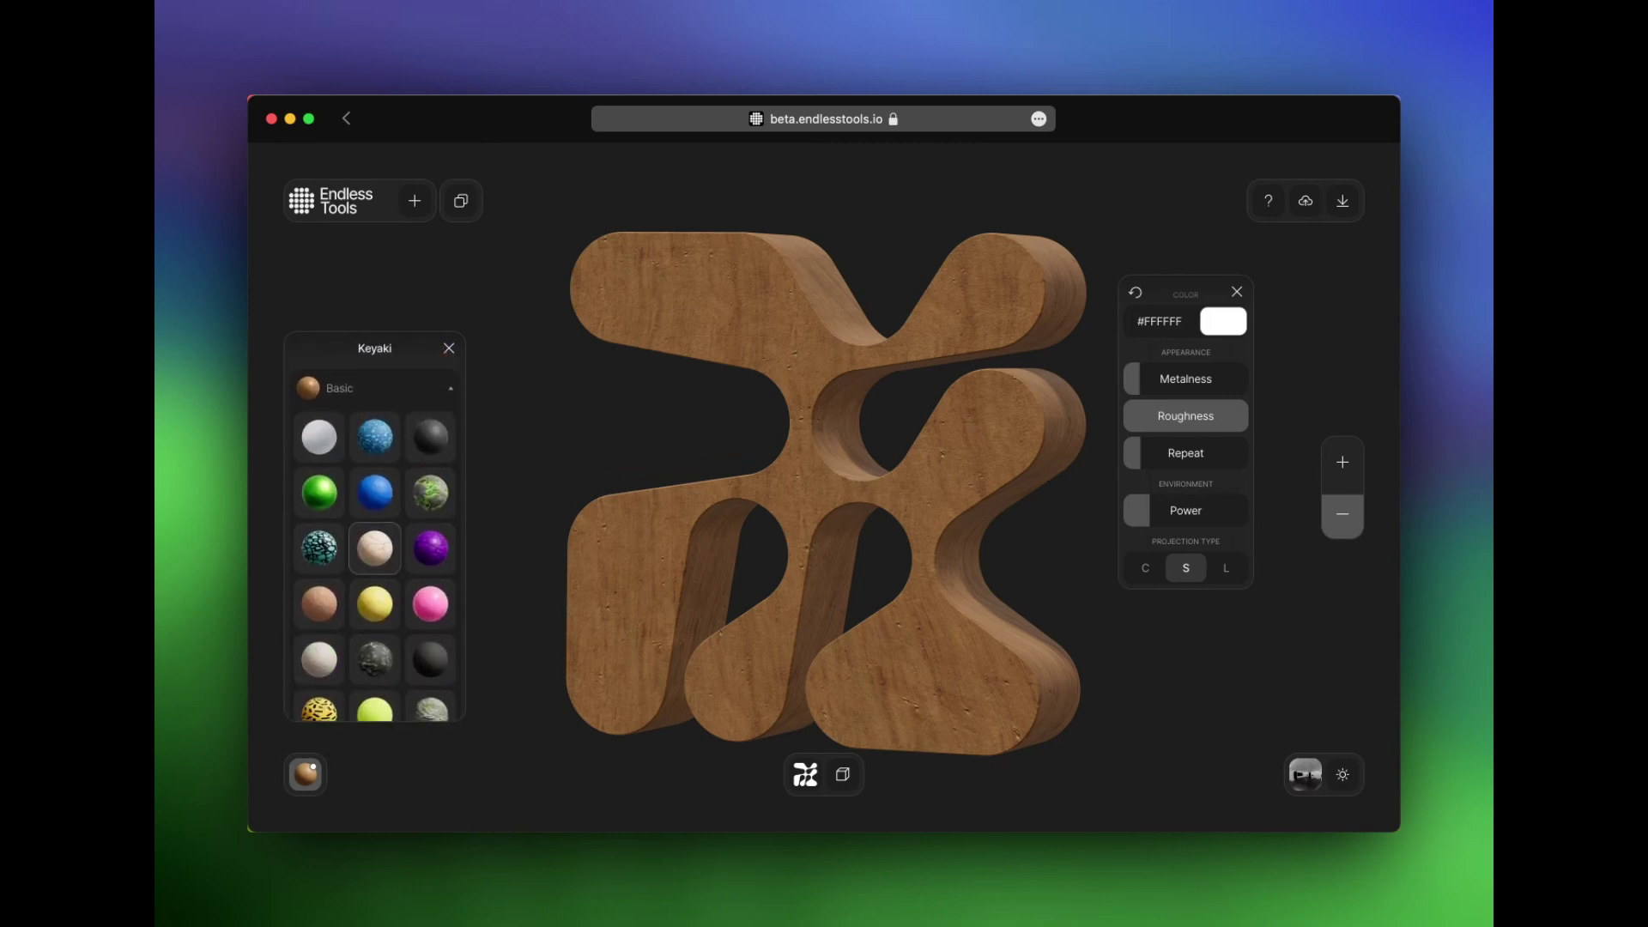
pyautogui.scroll(-15, 386, 593)
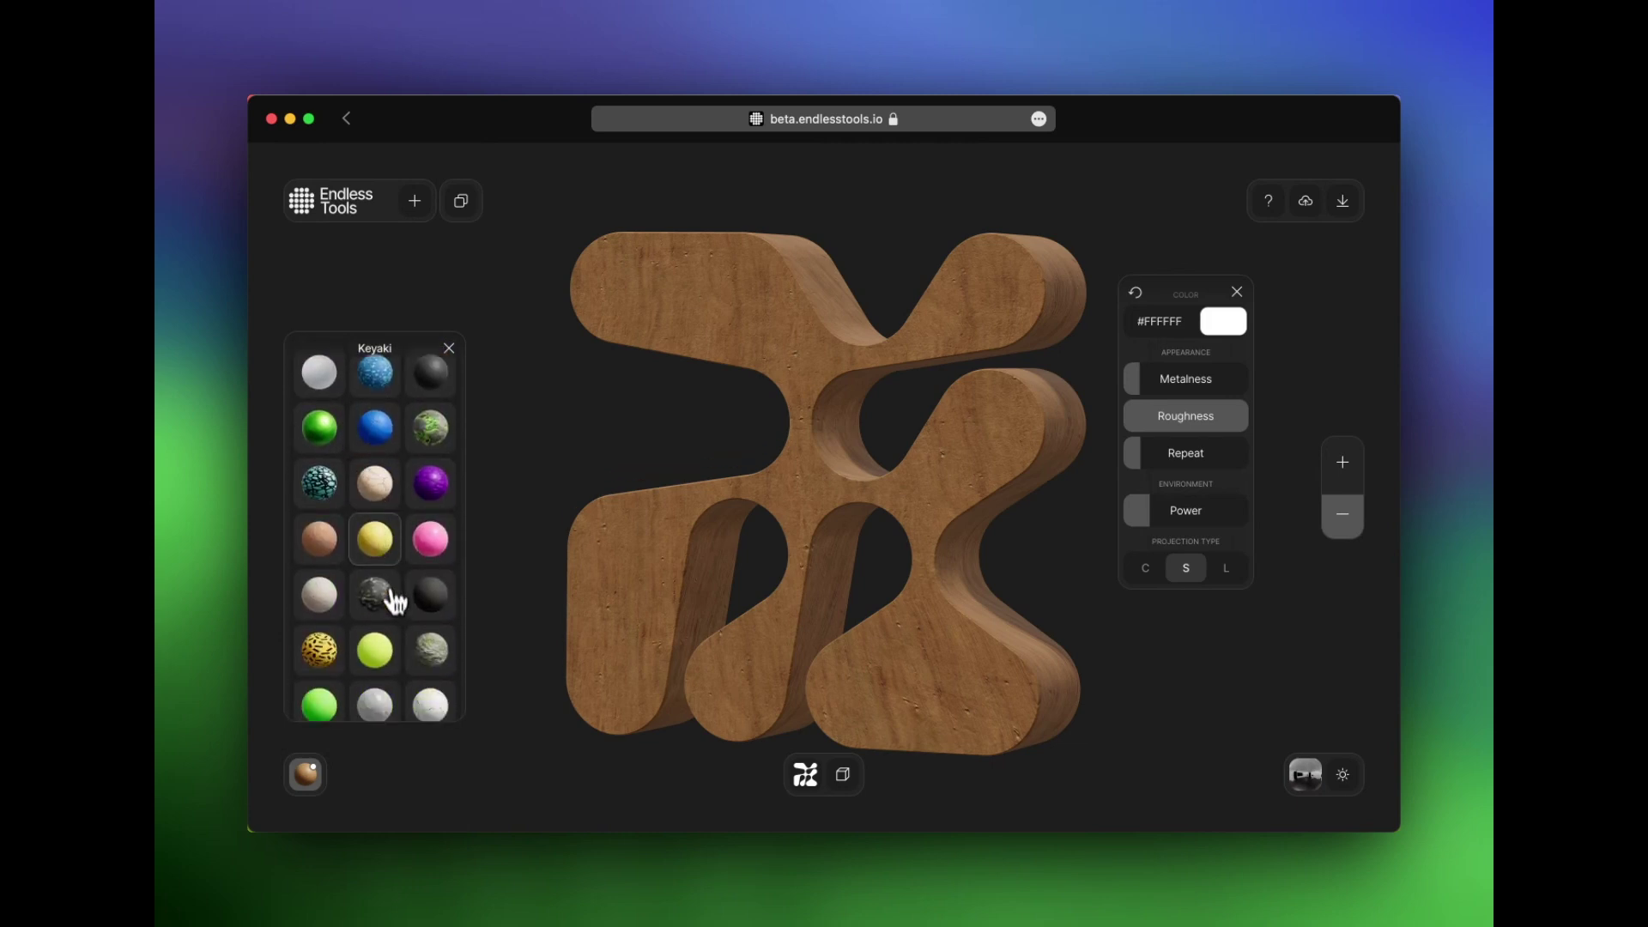
pyautogui.scroll(-15, 396, 613)
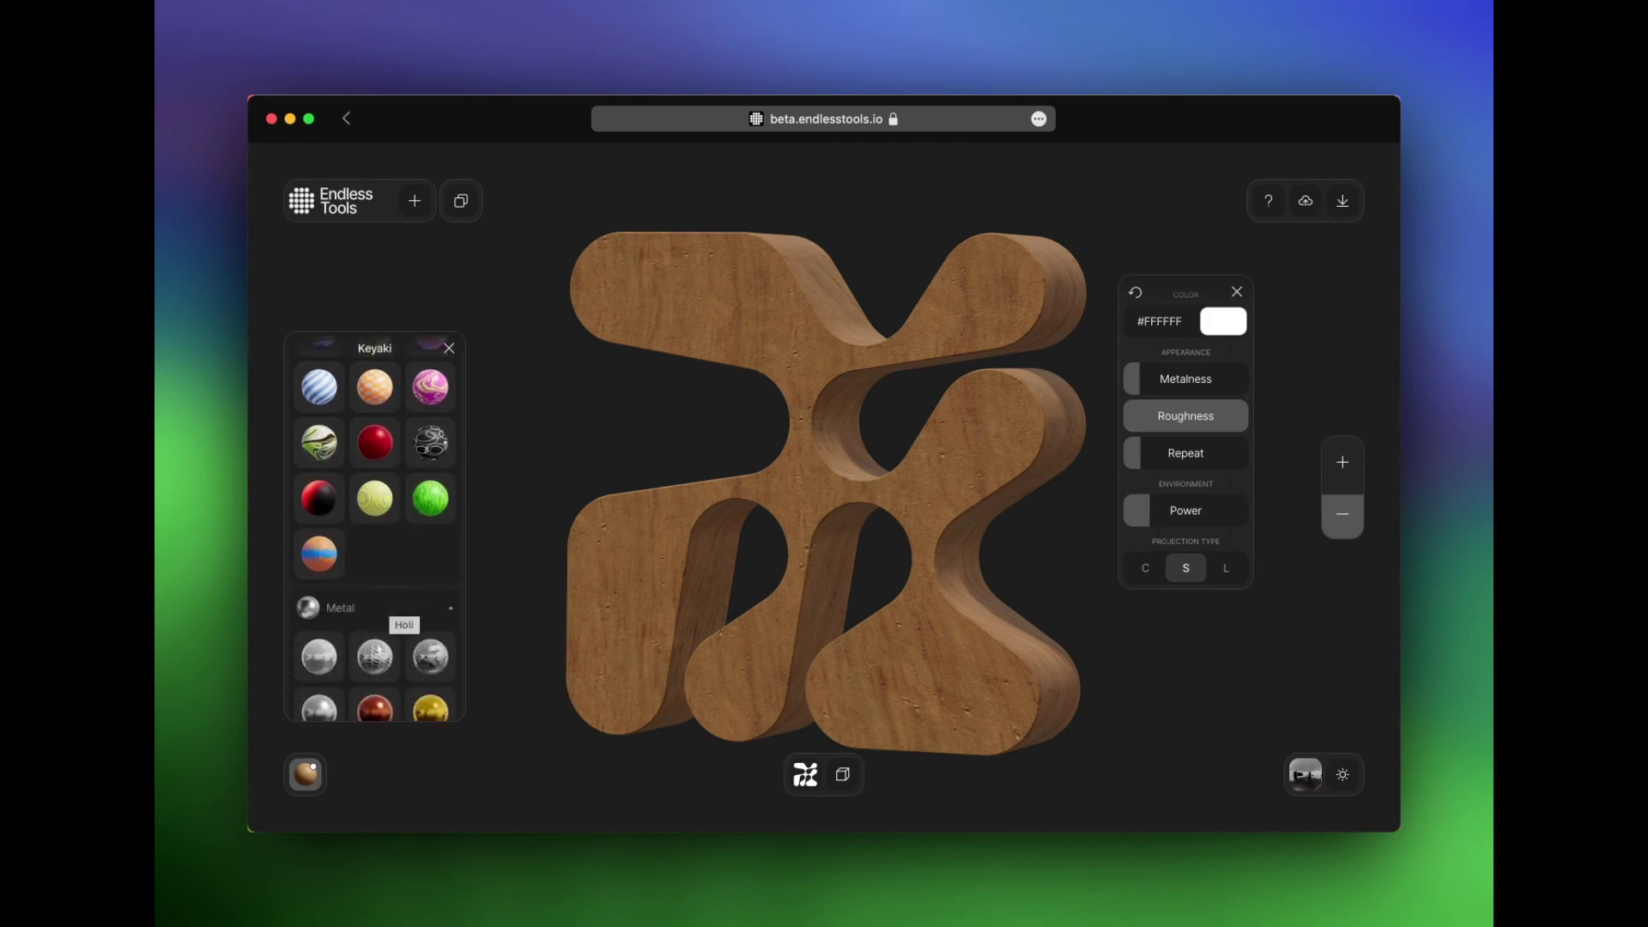
pyautogui.scroll(20, 374, 532)
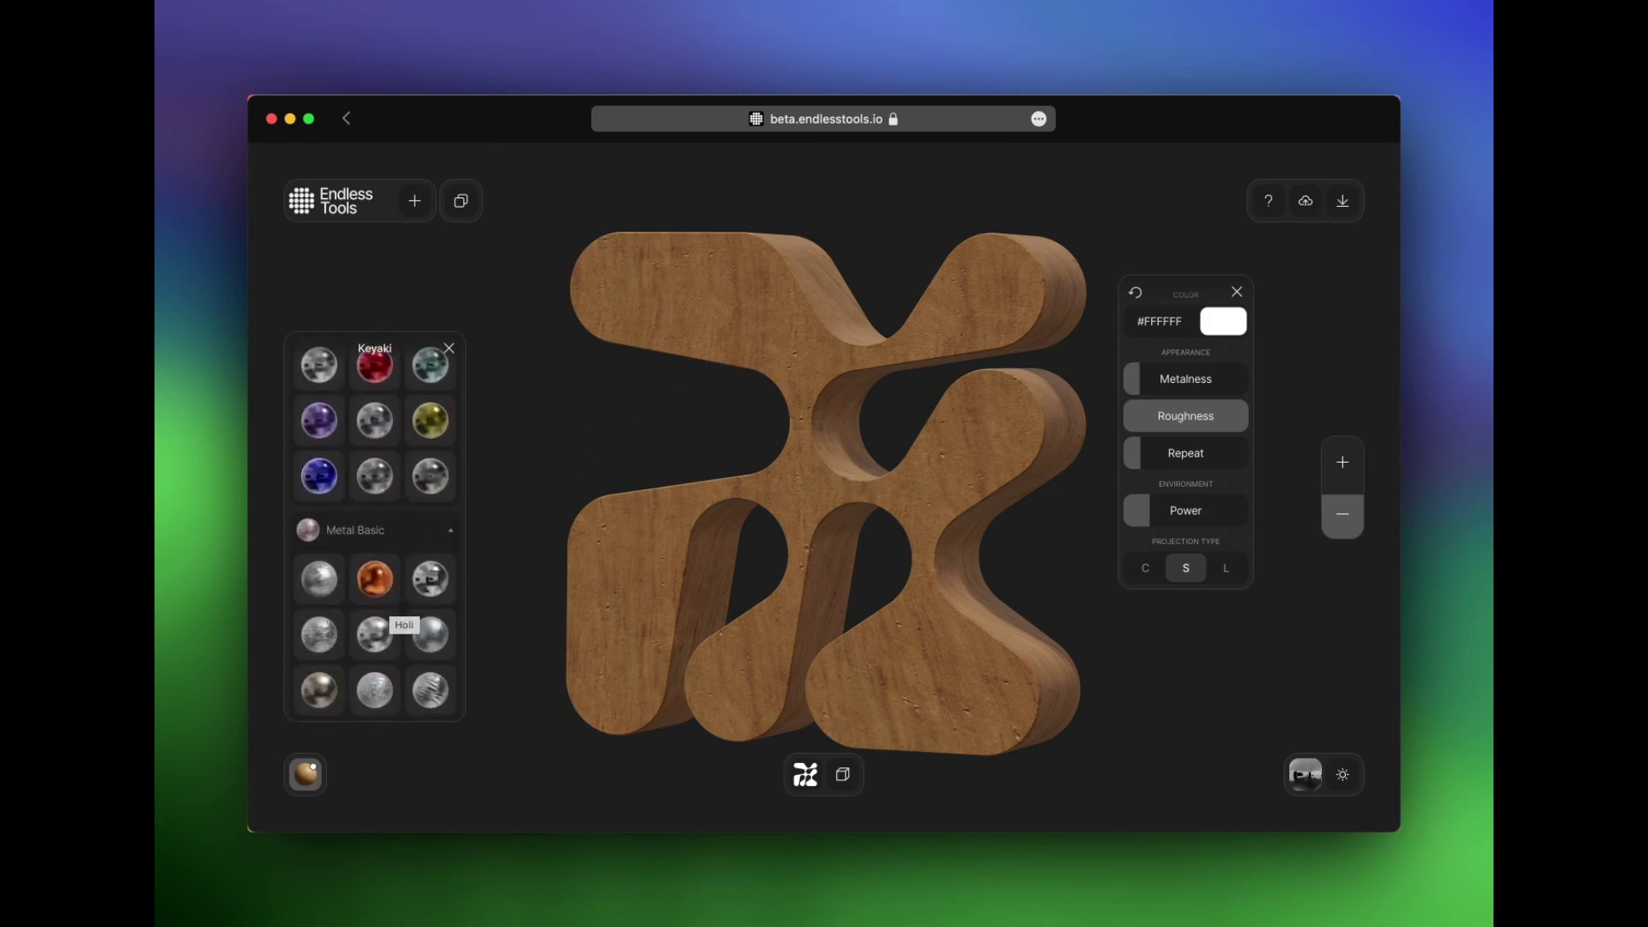
pyautogui.click(319, 492)
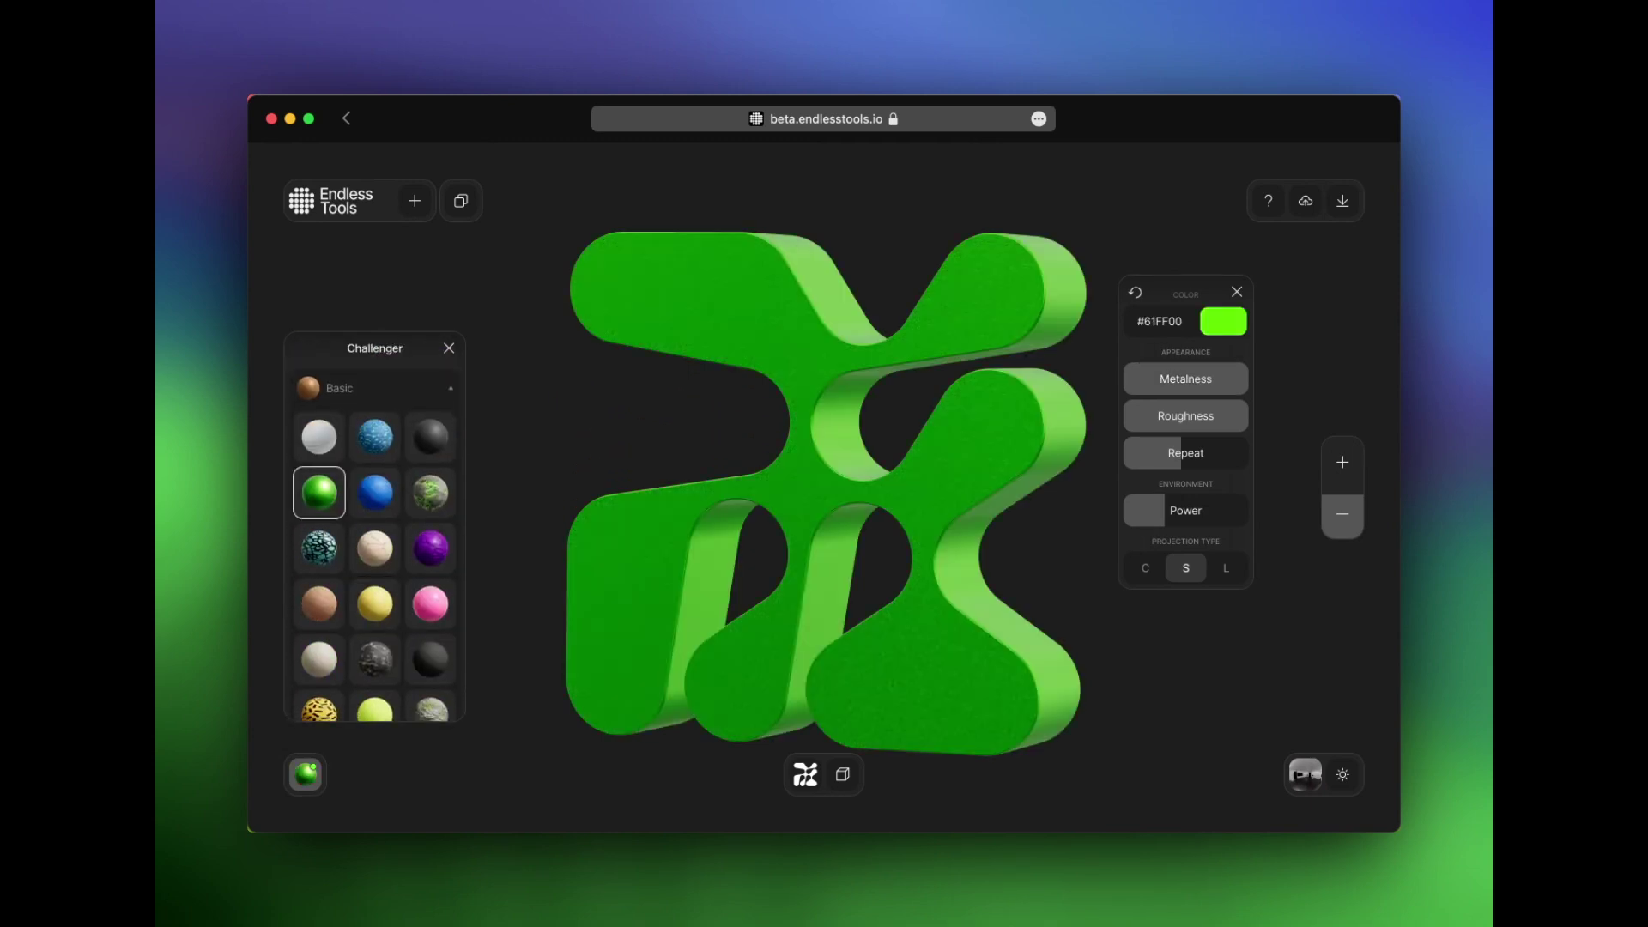
pyautogui.moveTo(515, 566); pyautogui.dragTo(846, 586)
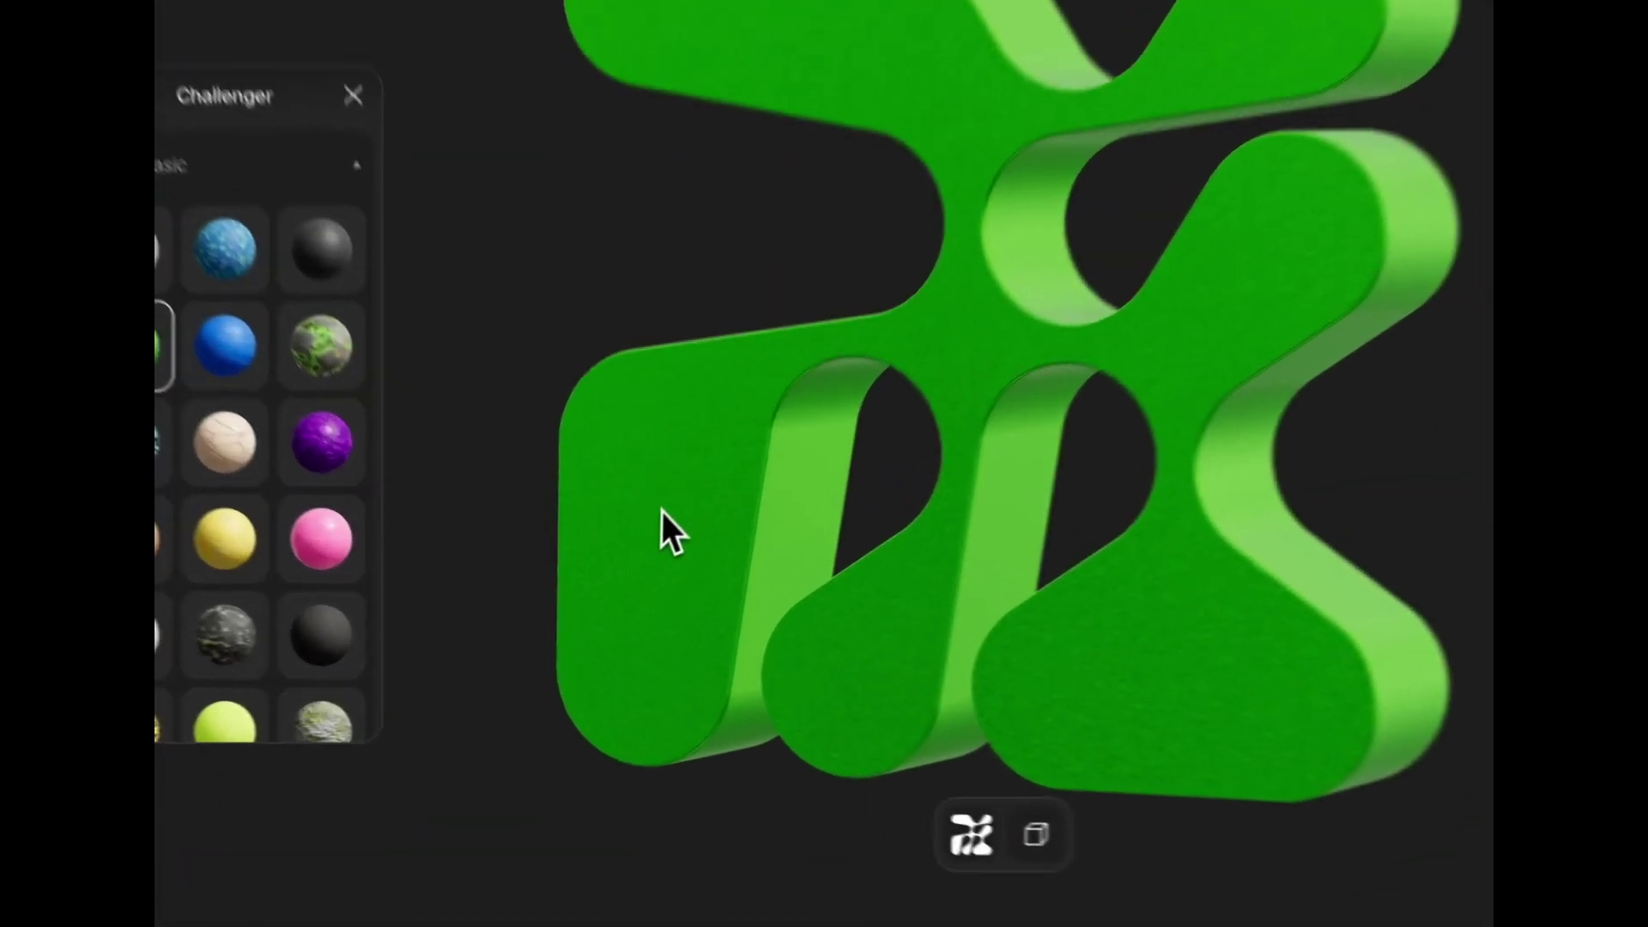
pyautogui.moveTo(1113, 481); pyautogui.dragTo(500, 462)
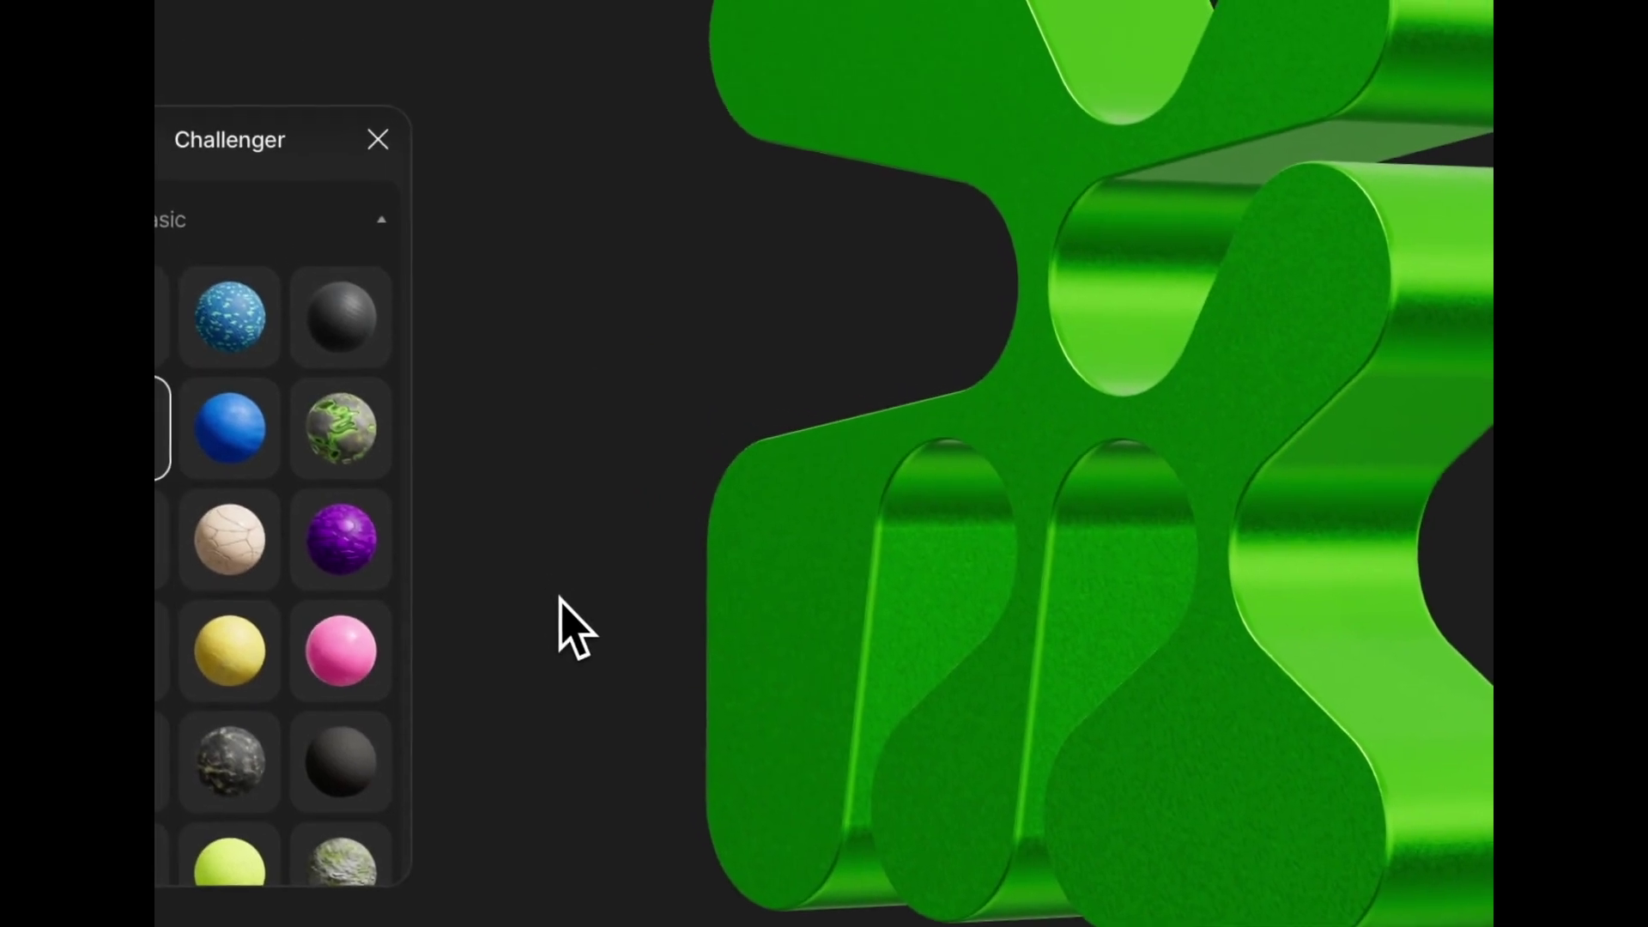
pyautogui.moveTo(570, 625); pyautogui.dragTo(1077, 466)
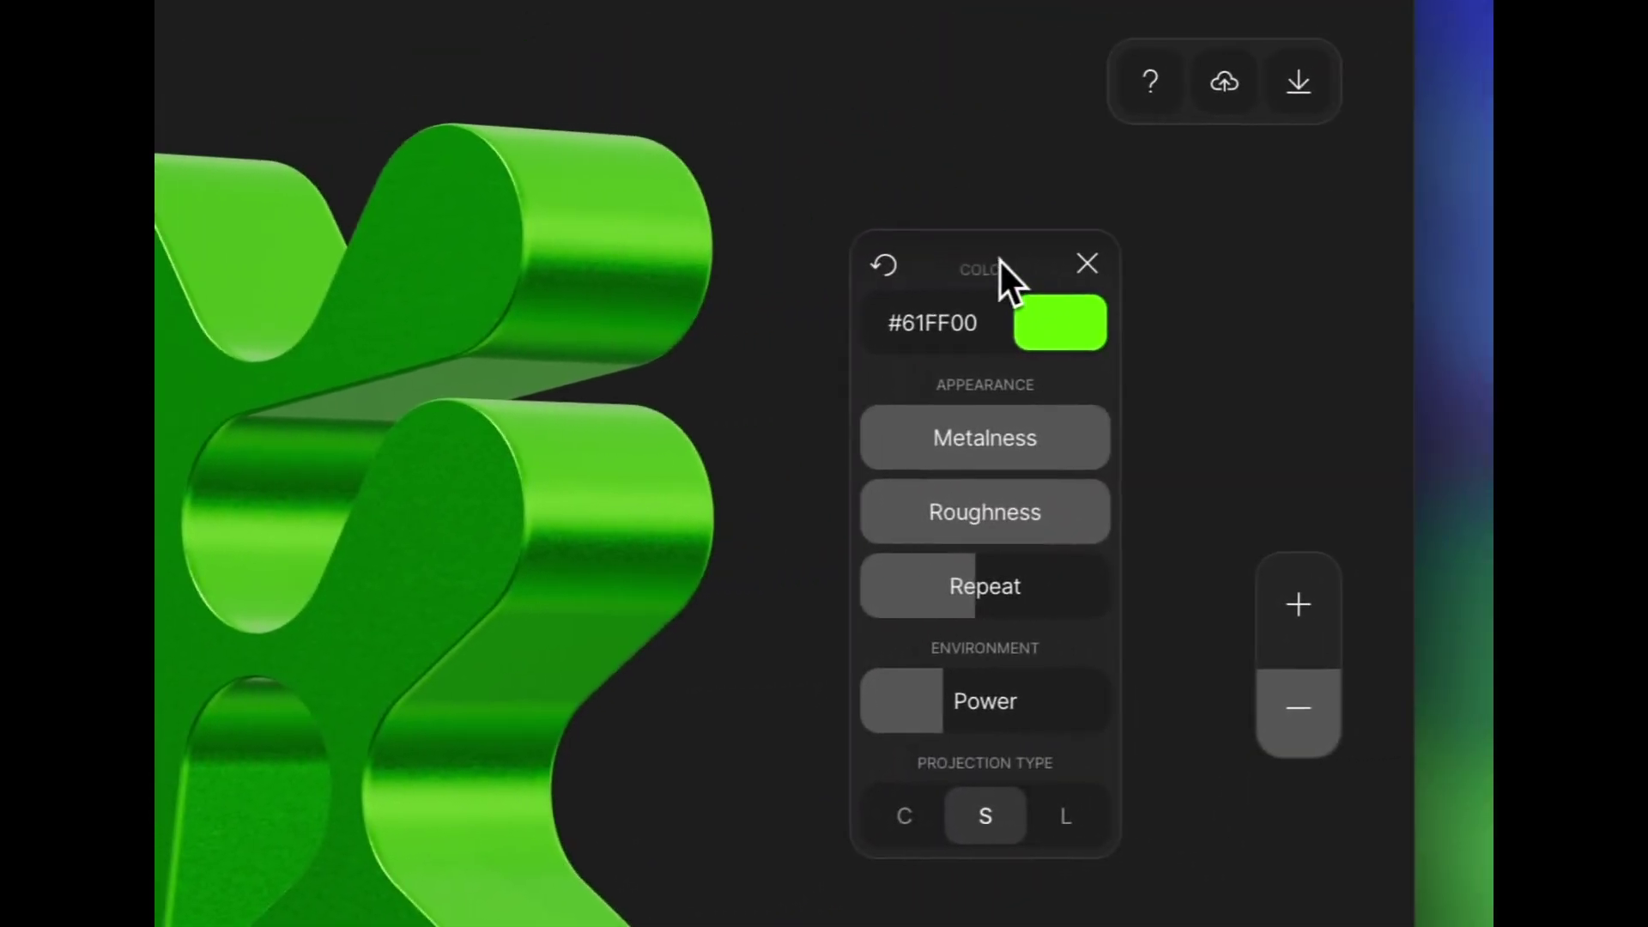
pyautogui.moveTo(1131, 268); pyautogui.dragTo(1091, 302)
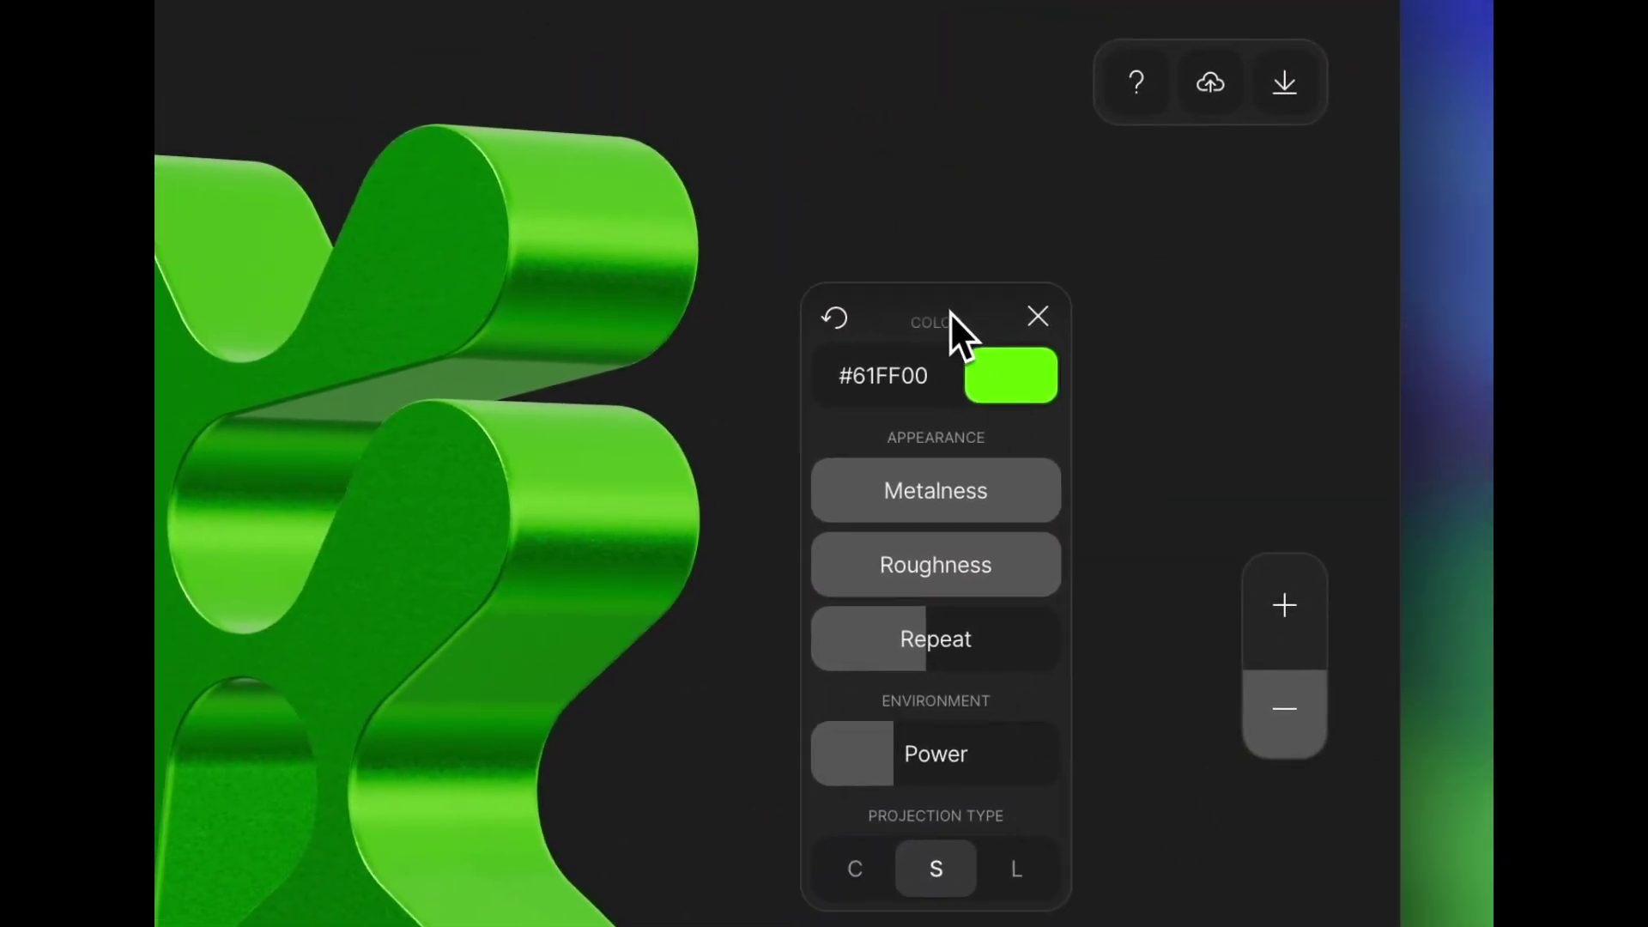
# Tune metalness, roughness, repeat and power, keeping the S projection after trying C and L.
pyautogui.moveTo(949, 474)
pyautogui.mouseDown()
pyautogui.moveTo(864, 485)
pyautogui.moveTo(941, 489)
pyautogui.mouseUp()
pyautogui.moveTo(927, 566); pyautogui.dragTo(960, 574)
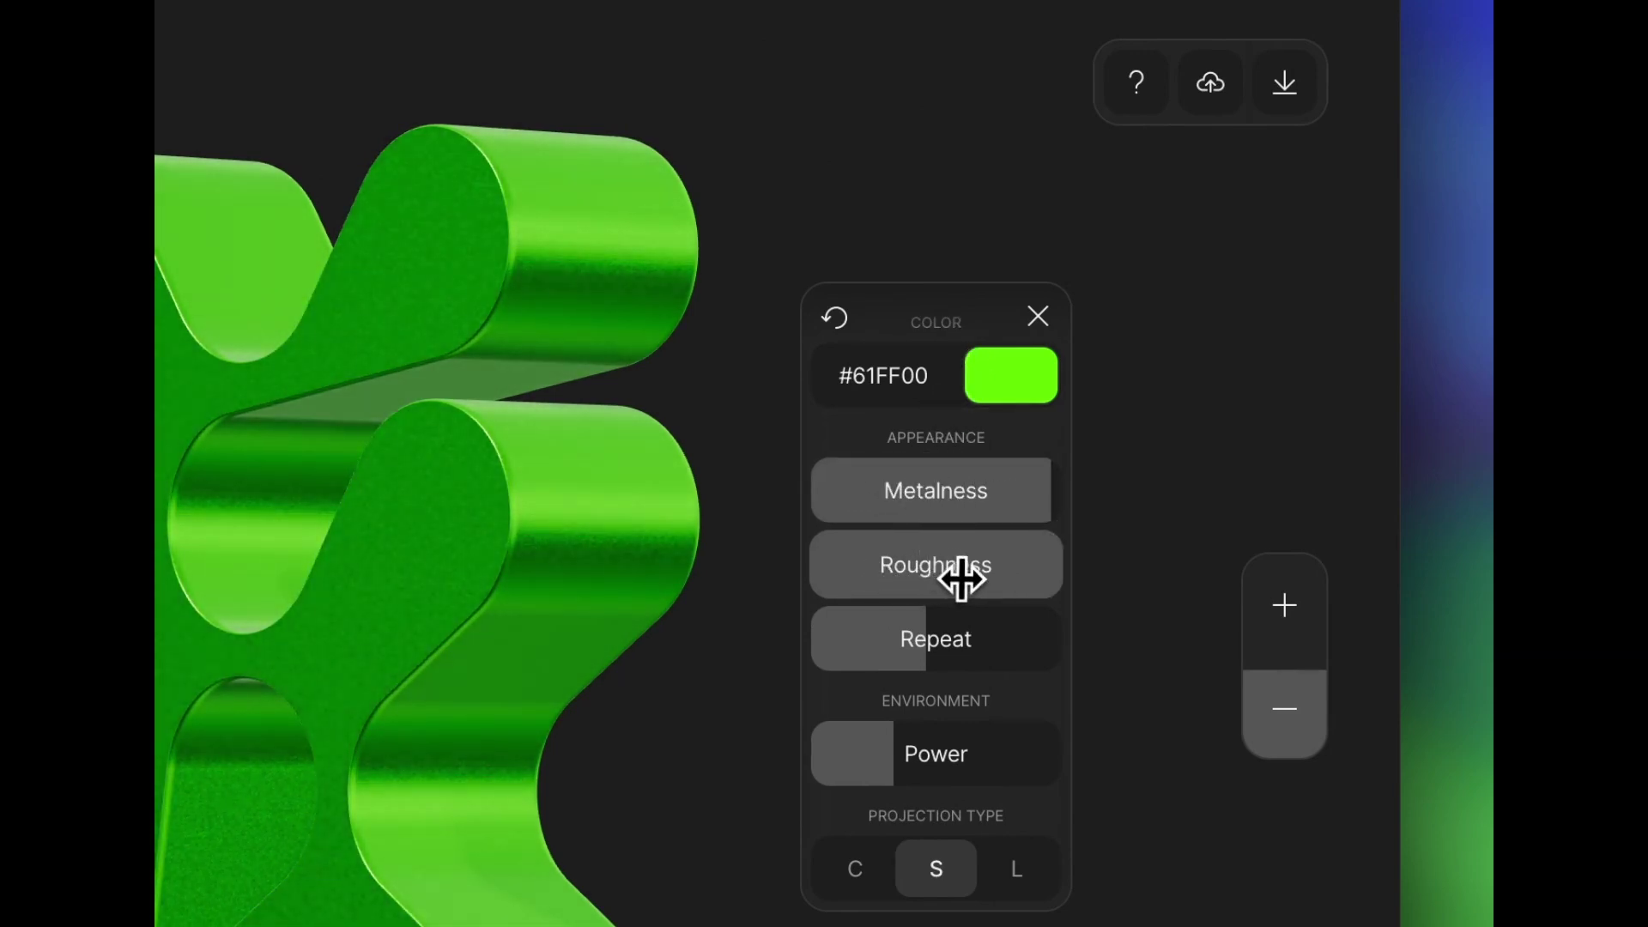
pyautogui.moveTo(930, 633); pyautogui.dragTo(900, 648)
pyautogui.scroll(-4, 901, 618)
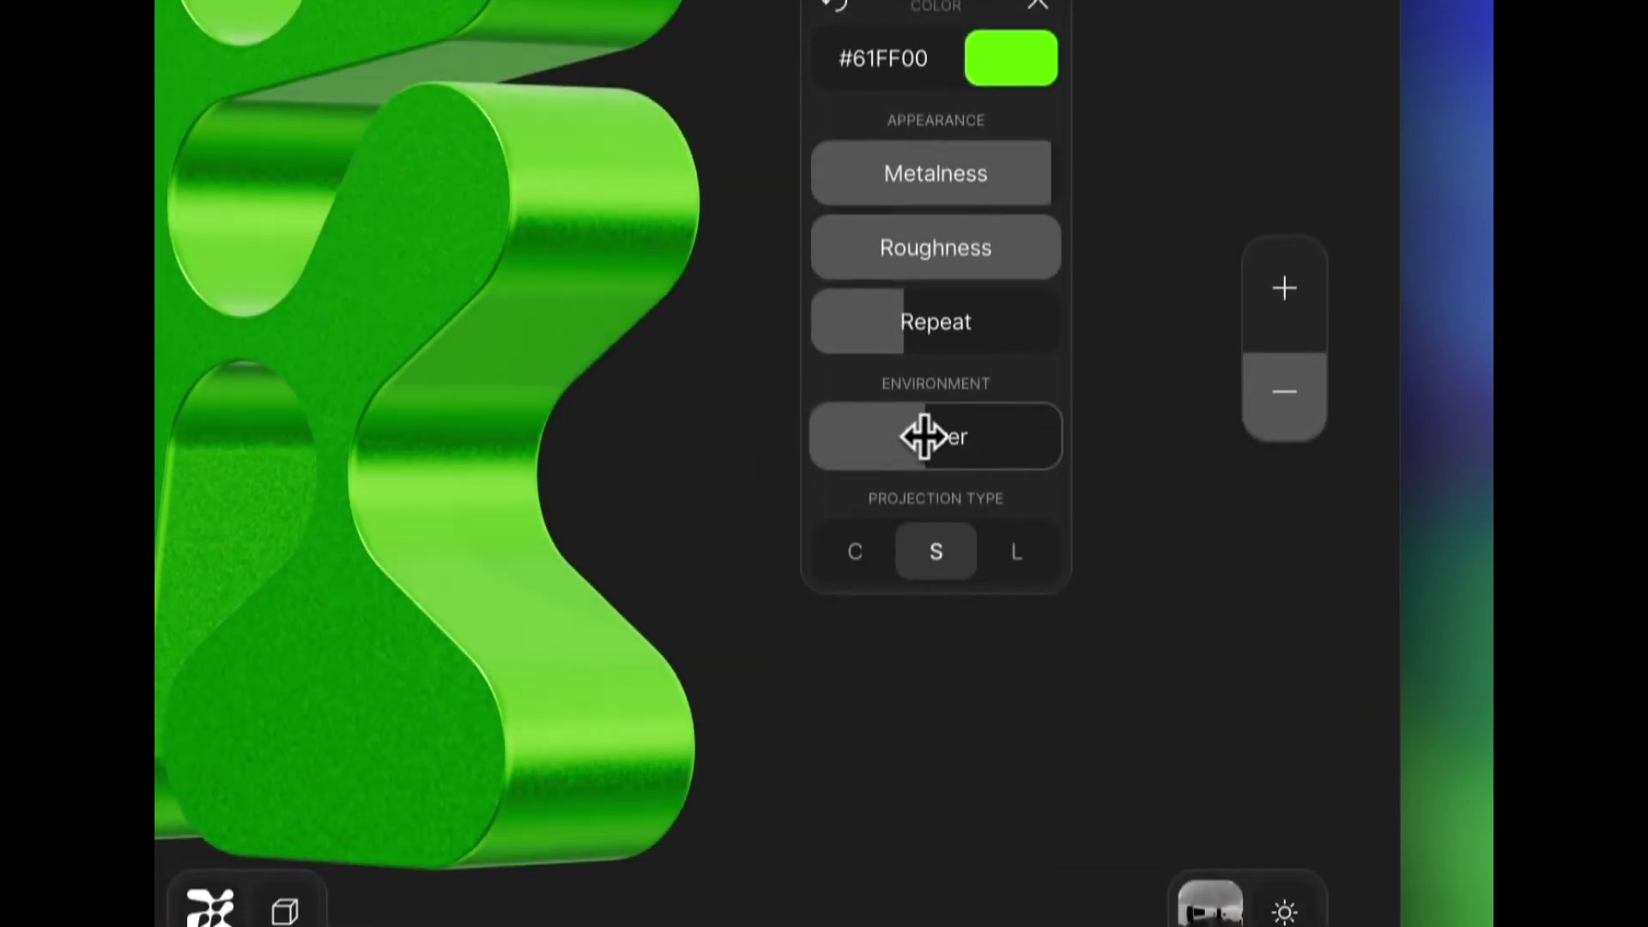
pyautogui.moveTo(919, 434)
pyautogui.mouseDown()
pyautogui.moveTo(942, 415)
pyautogui.moveTo(920, 418)
pyautogui.mouseUp()
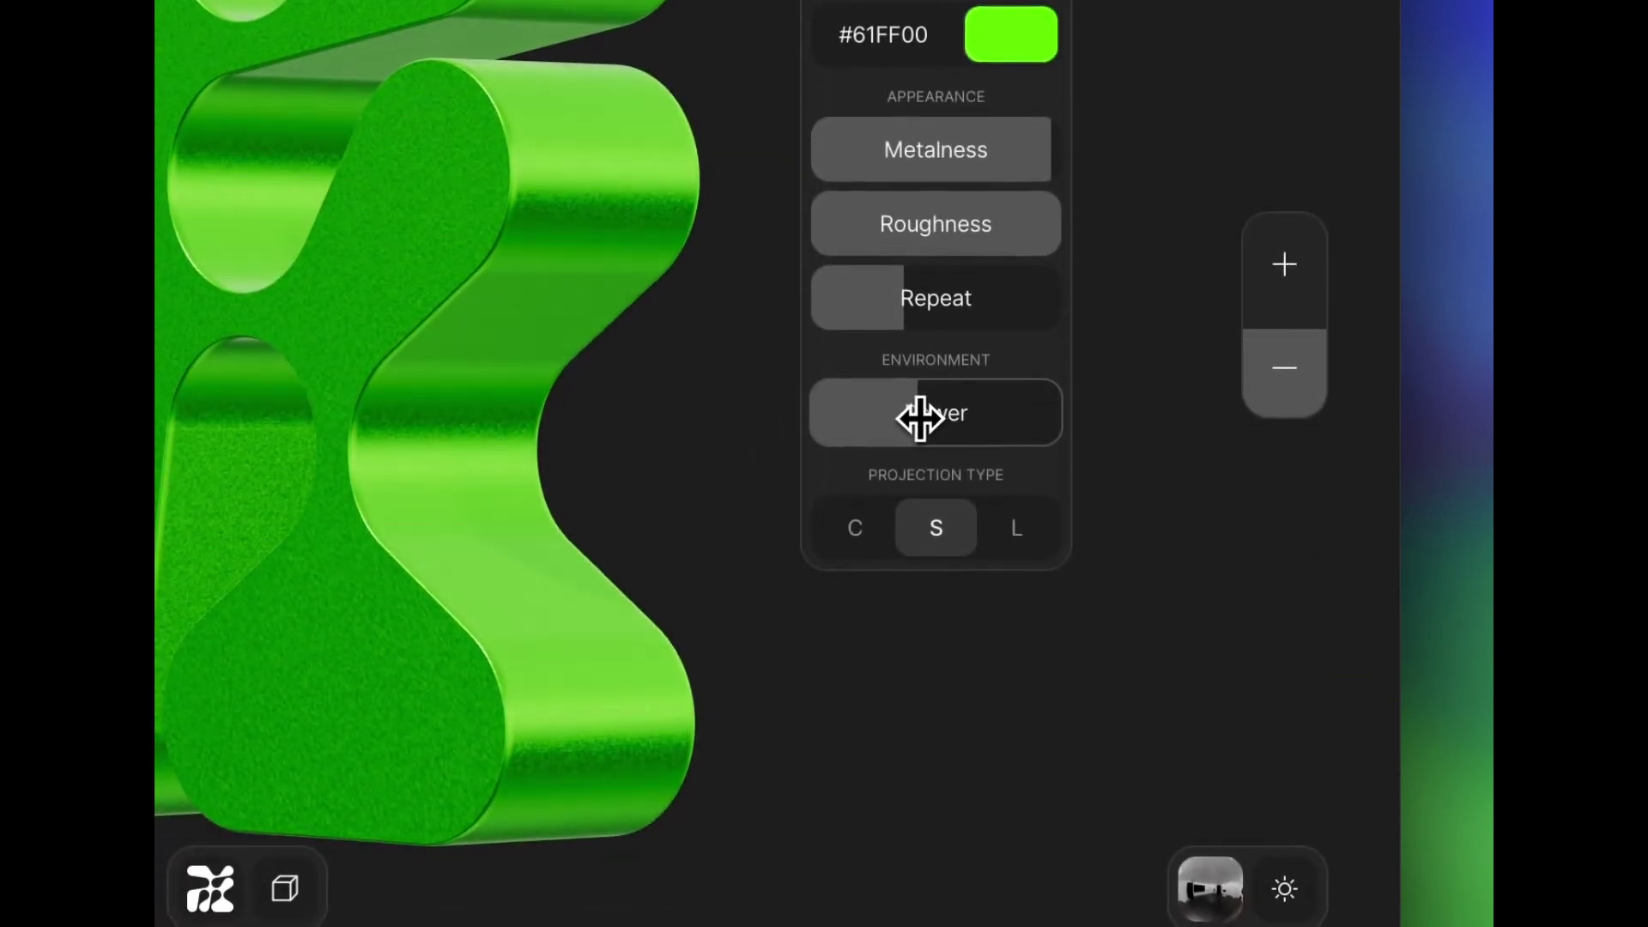
pyautogui.click(880, 529)
pyautogui.click(998, 539)
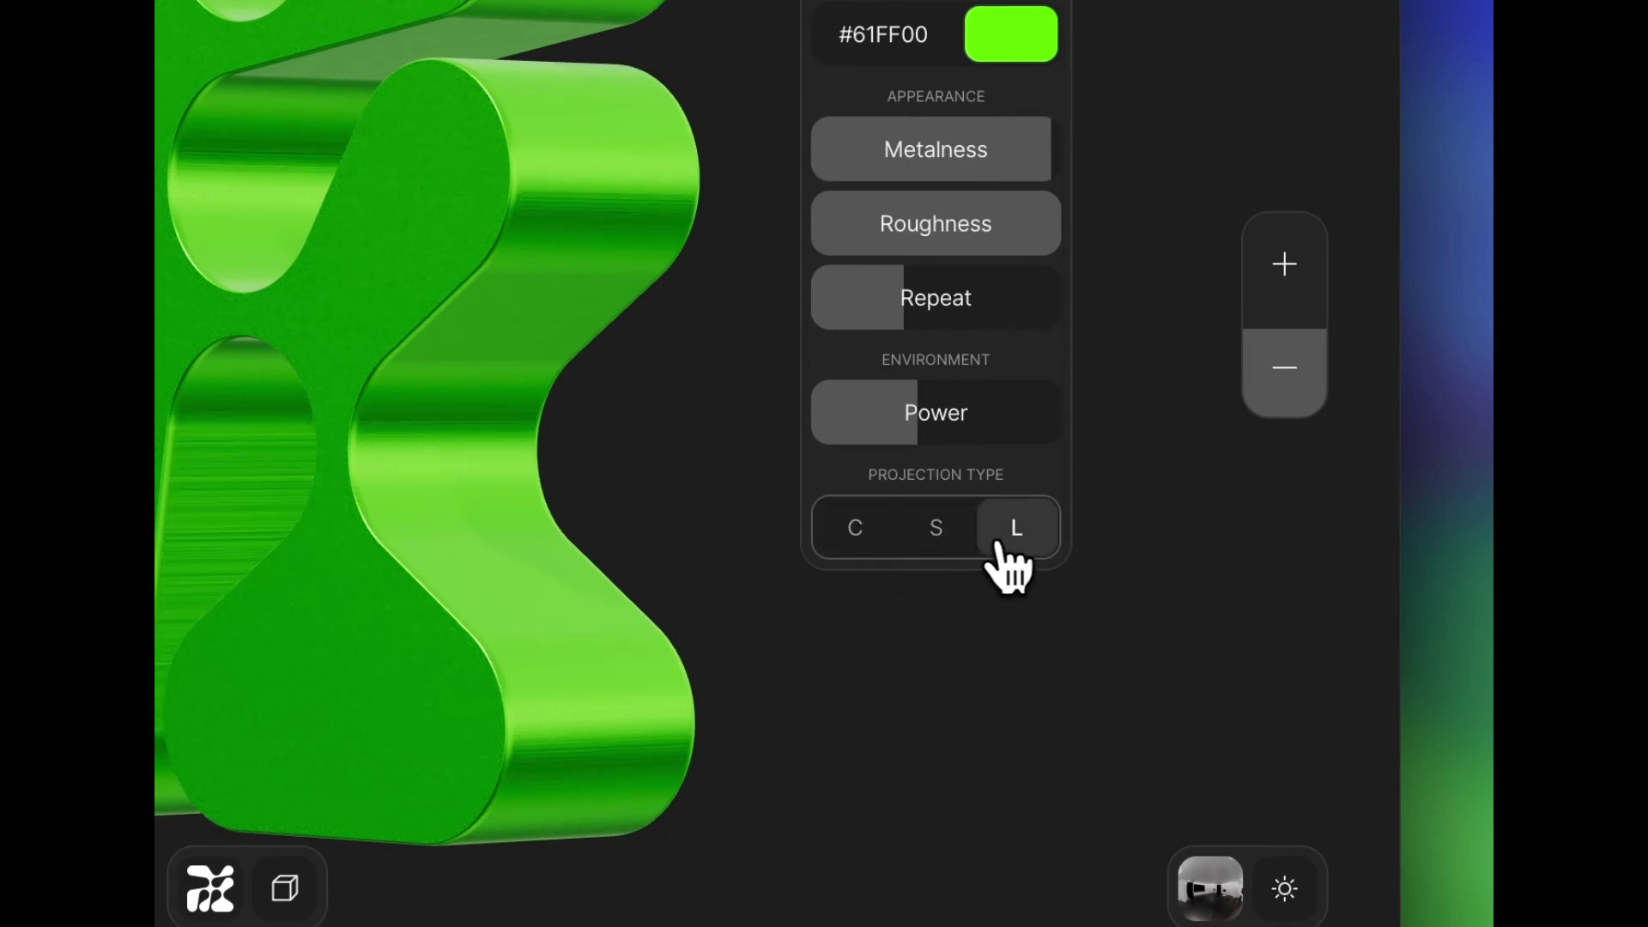
pyautogui.click(937, 529)
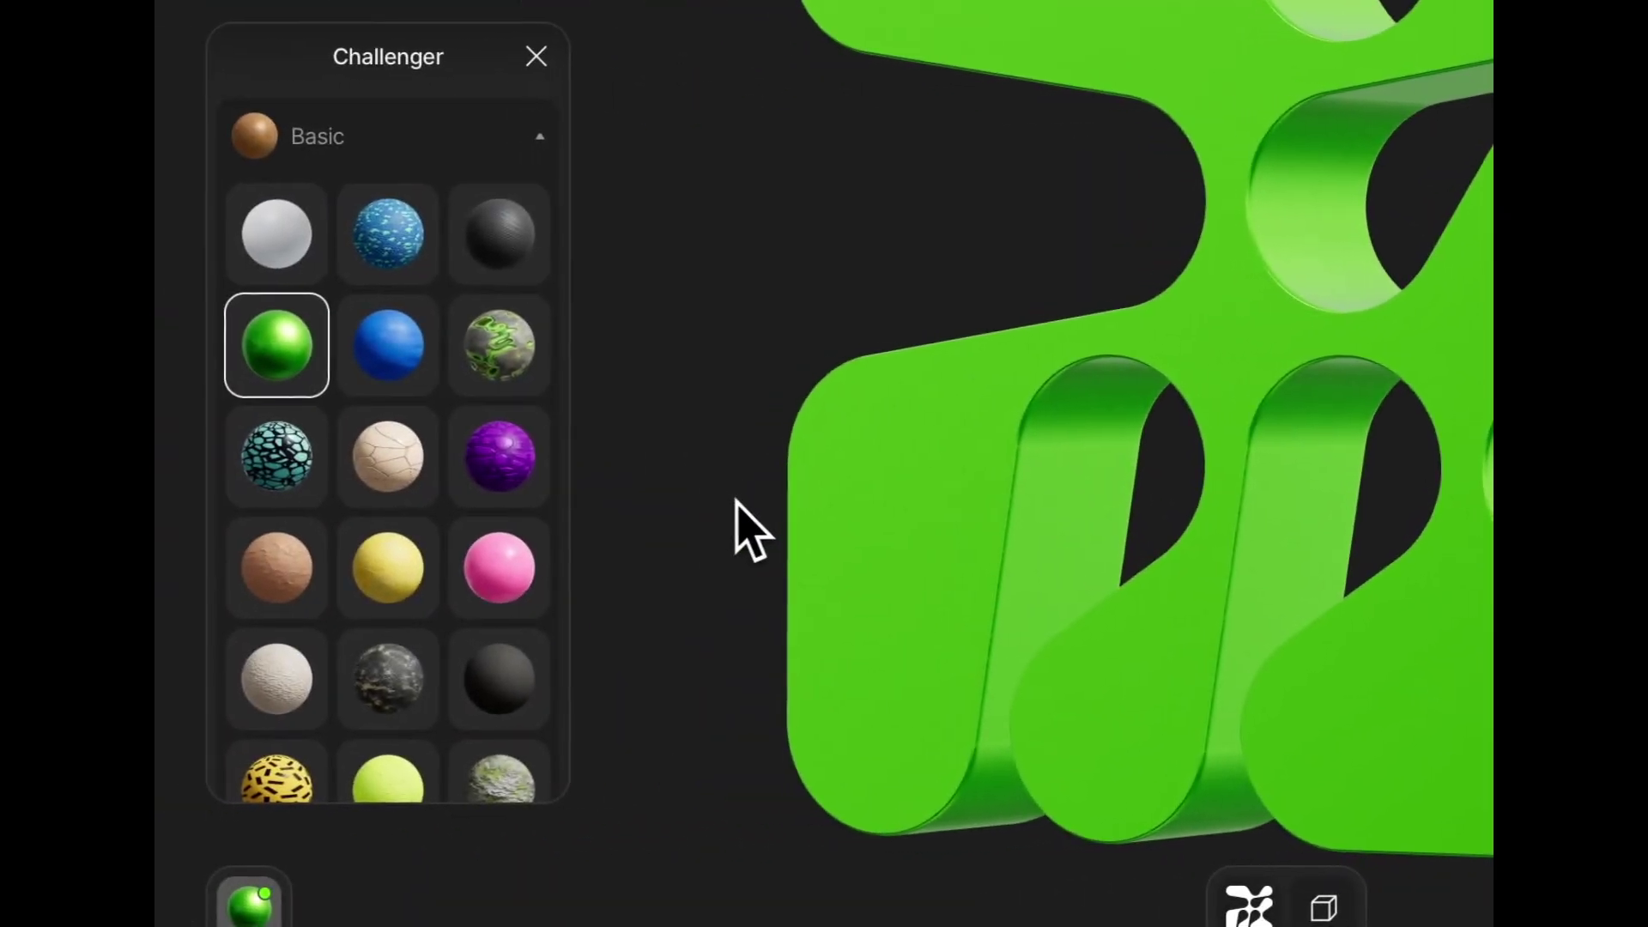
# Try Baby Doll, Happy Tape and Recycle materials, then return the shape to Keyaki wood.
pyautogui.click(496, 573)
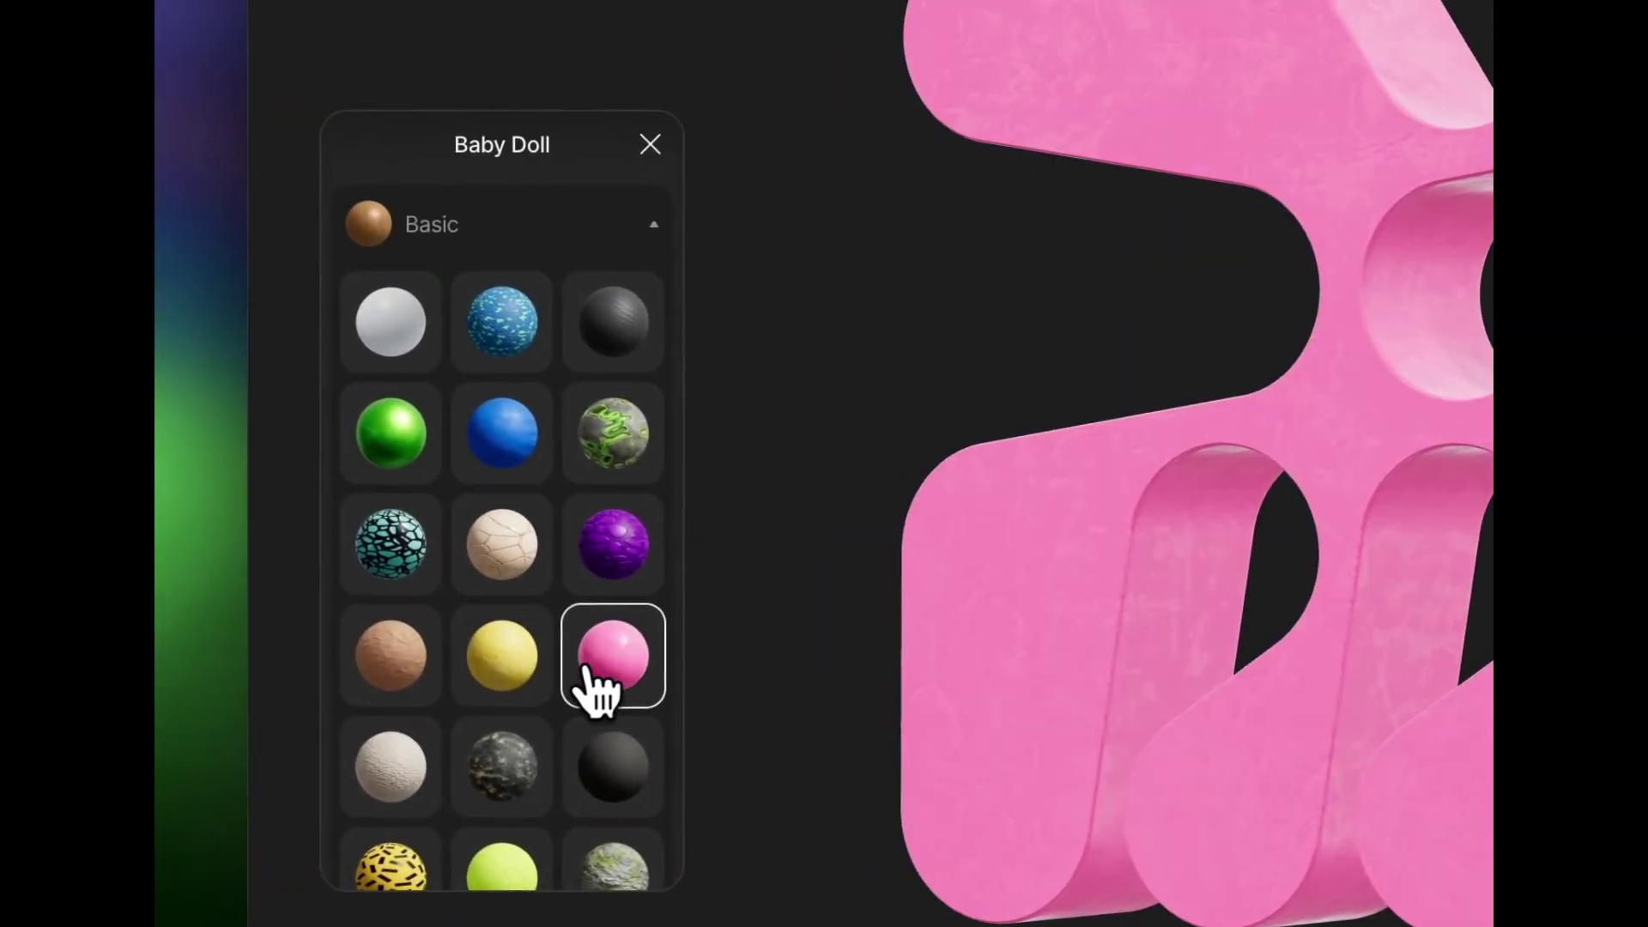
pyautogui.scroll(-3, 592, 686)
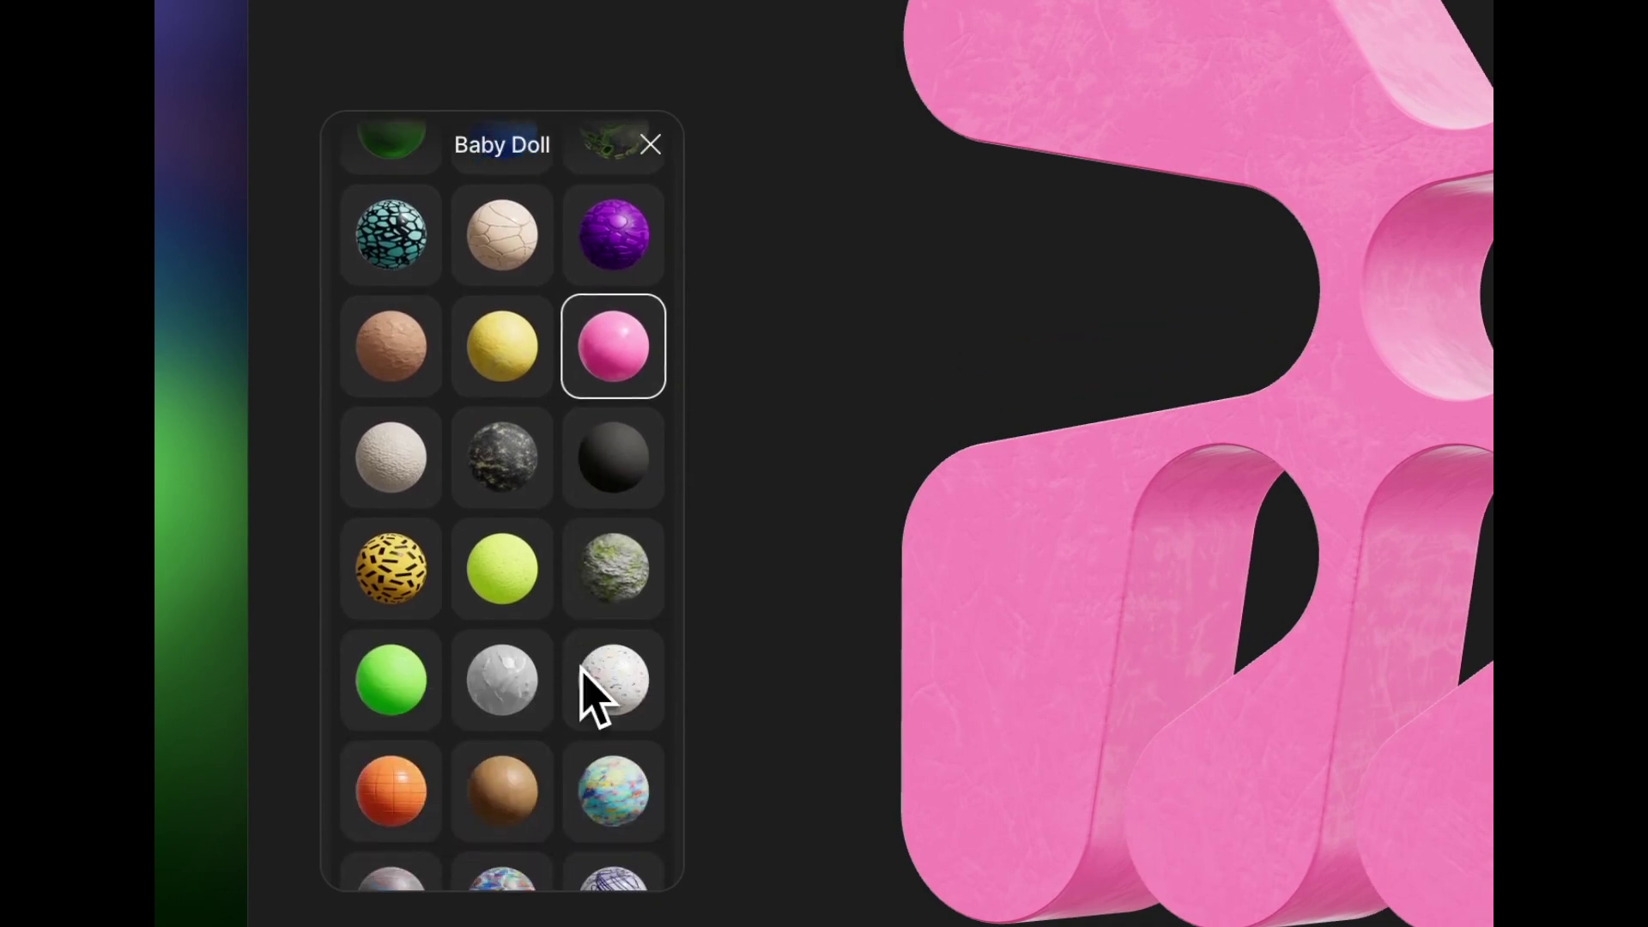
pyautogui.click(410, 605)
pyautogui.scroll(-2, 510, 652)
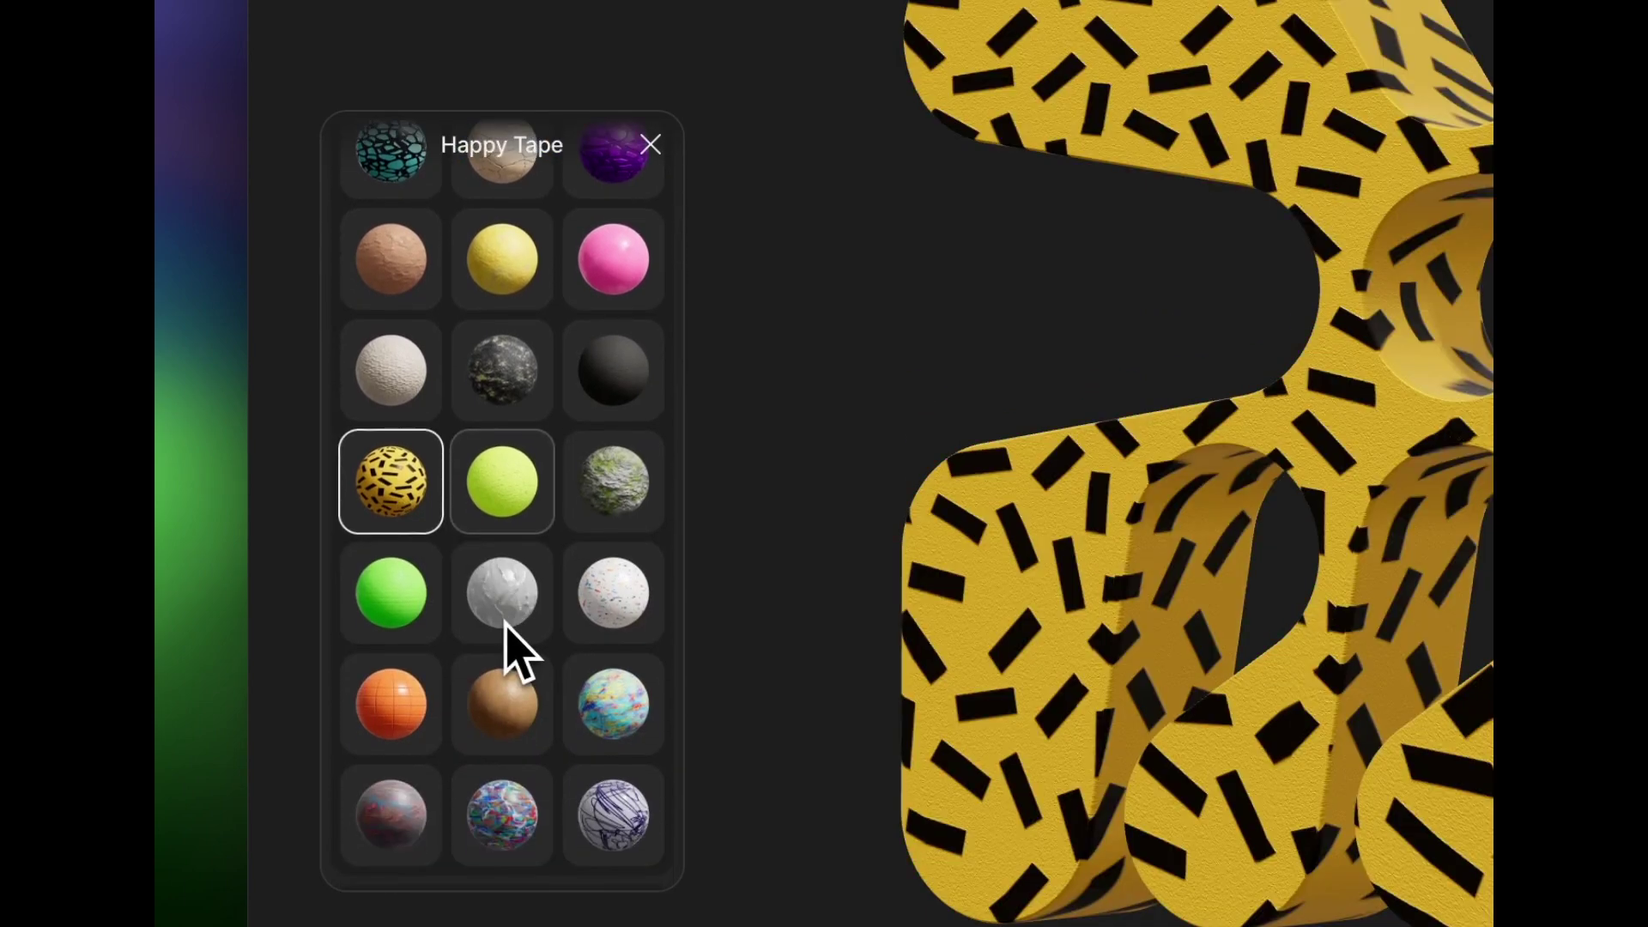
pyautogui.scroll(-2, 514, 649)
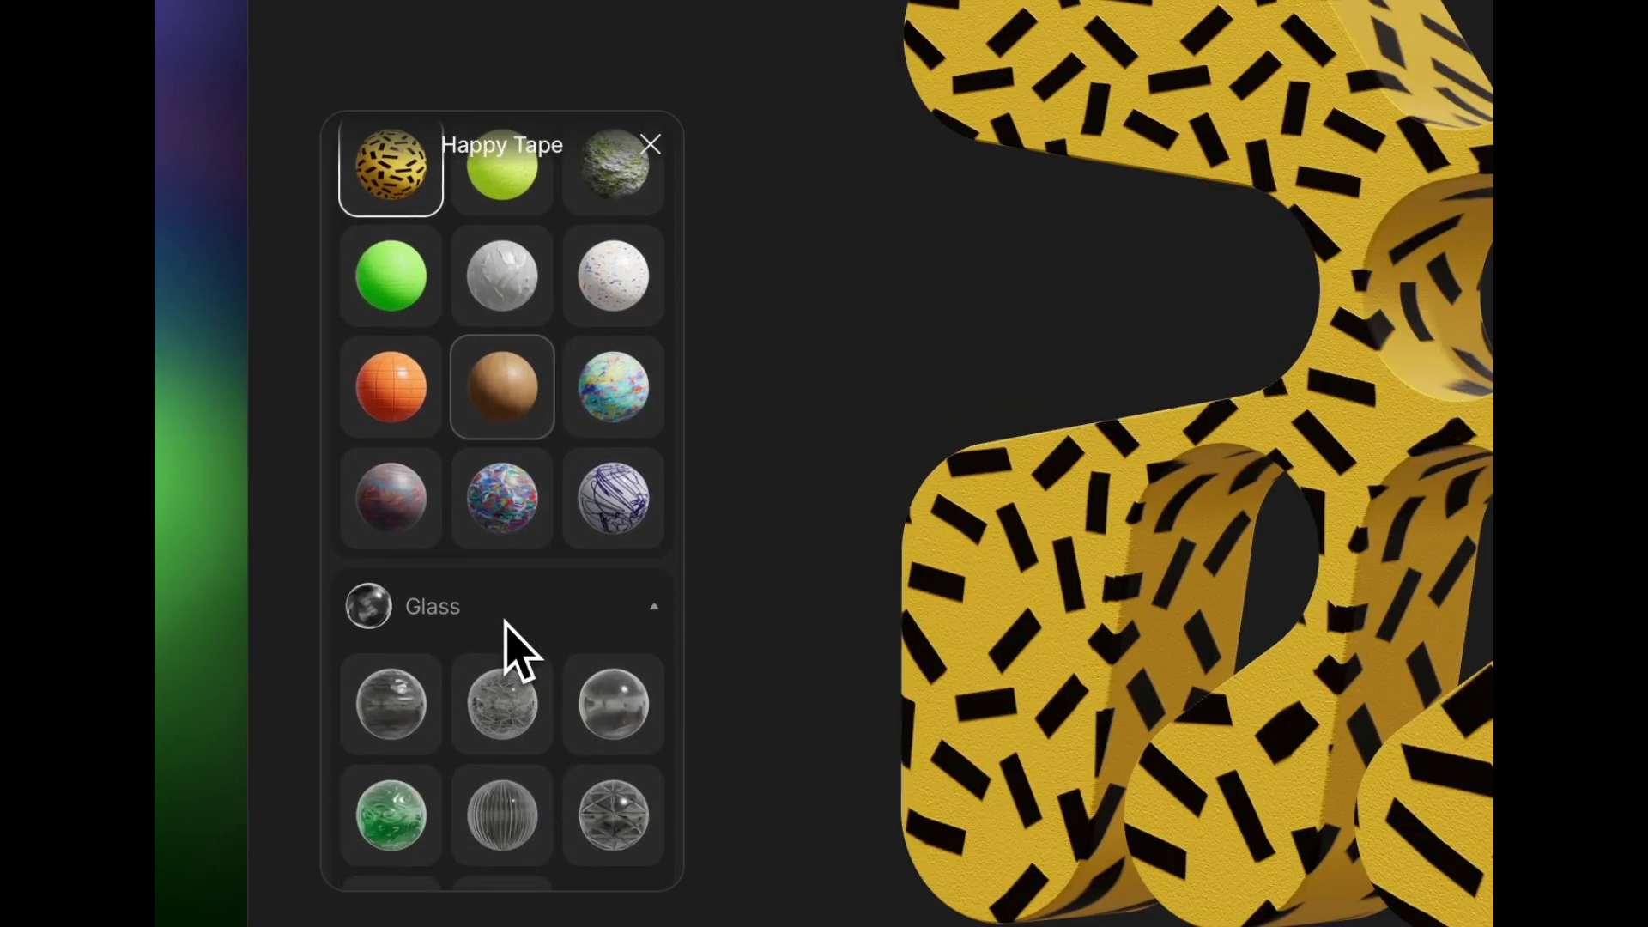
pyautogui.click(518, 522)
pyautogui.scroll(6, 513, 510)
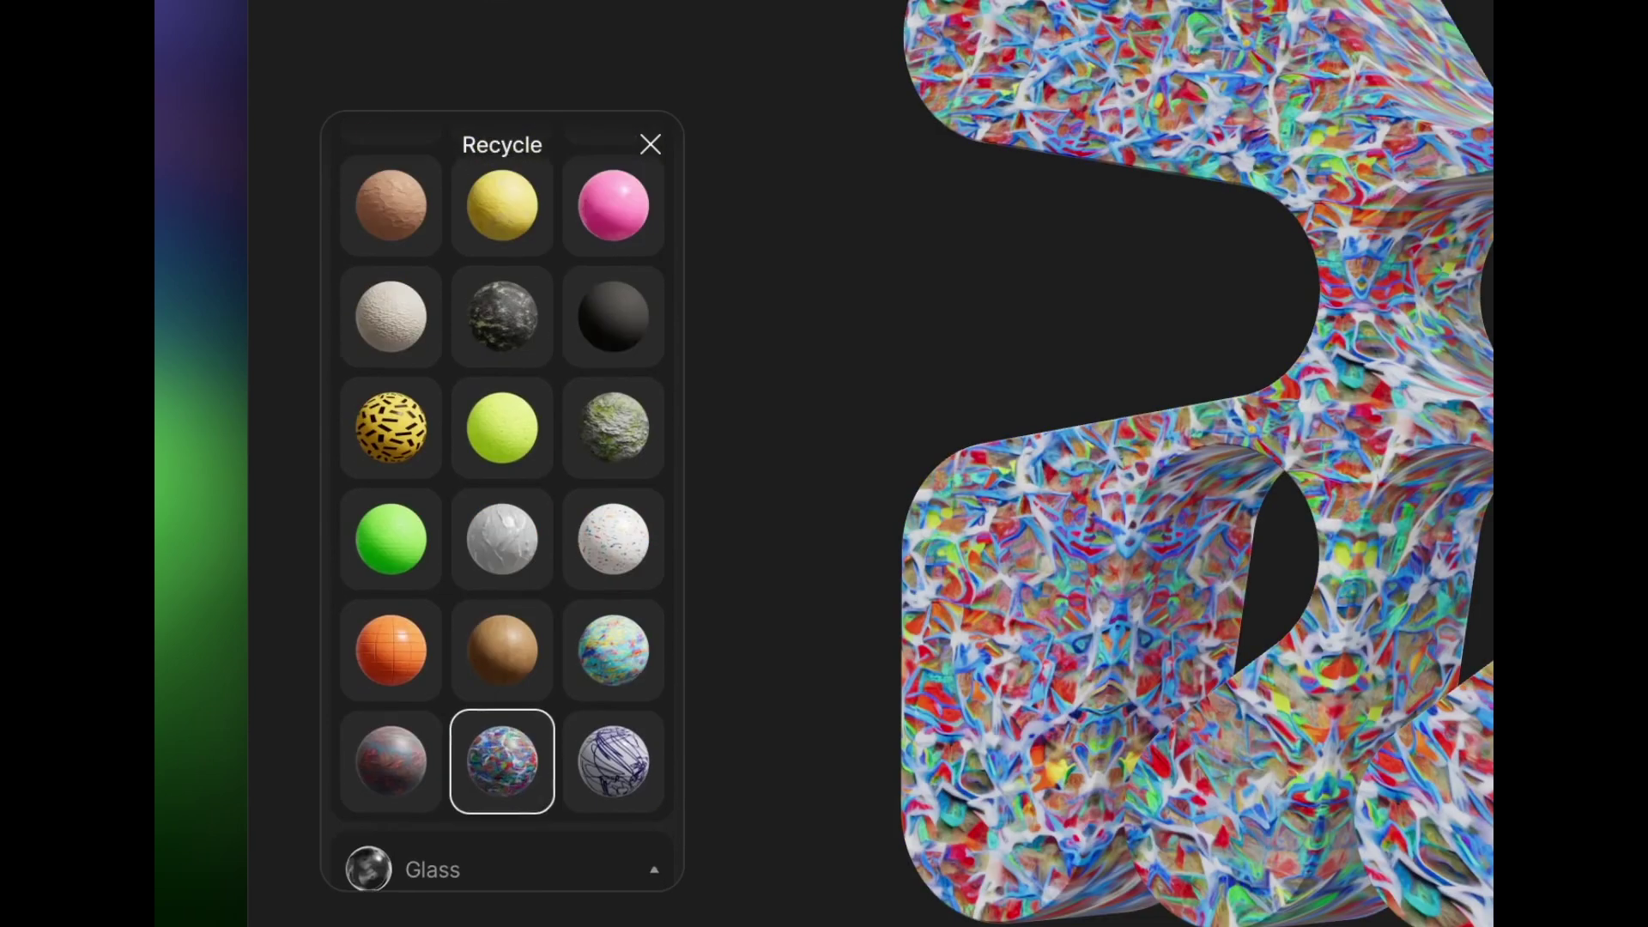
pyautogui.scroll(-7, 513, 510)
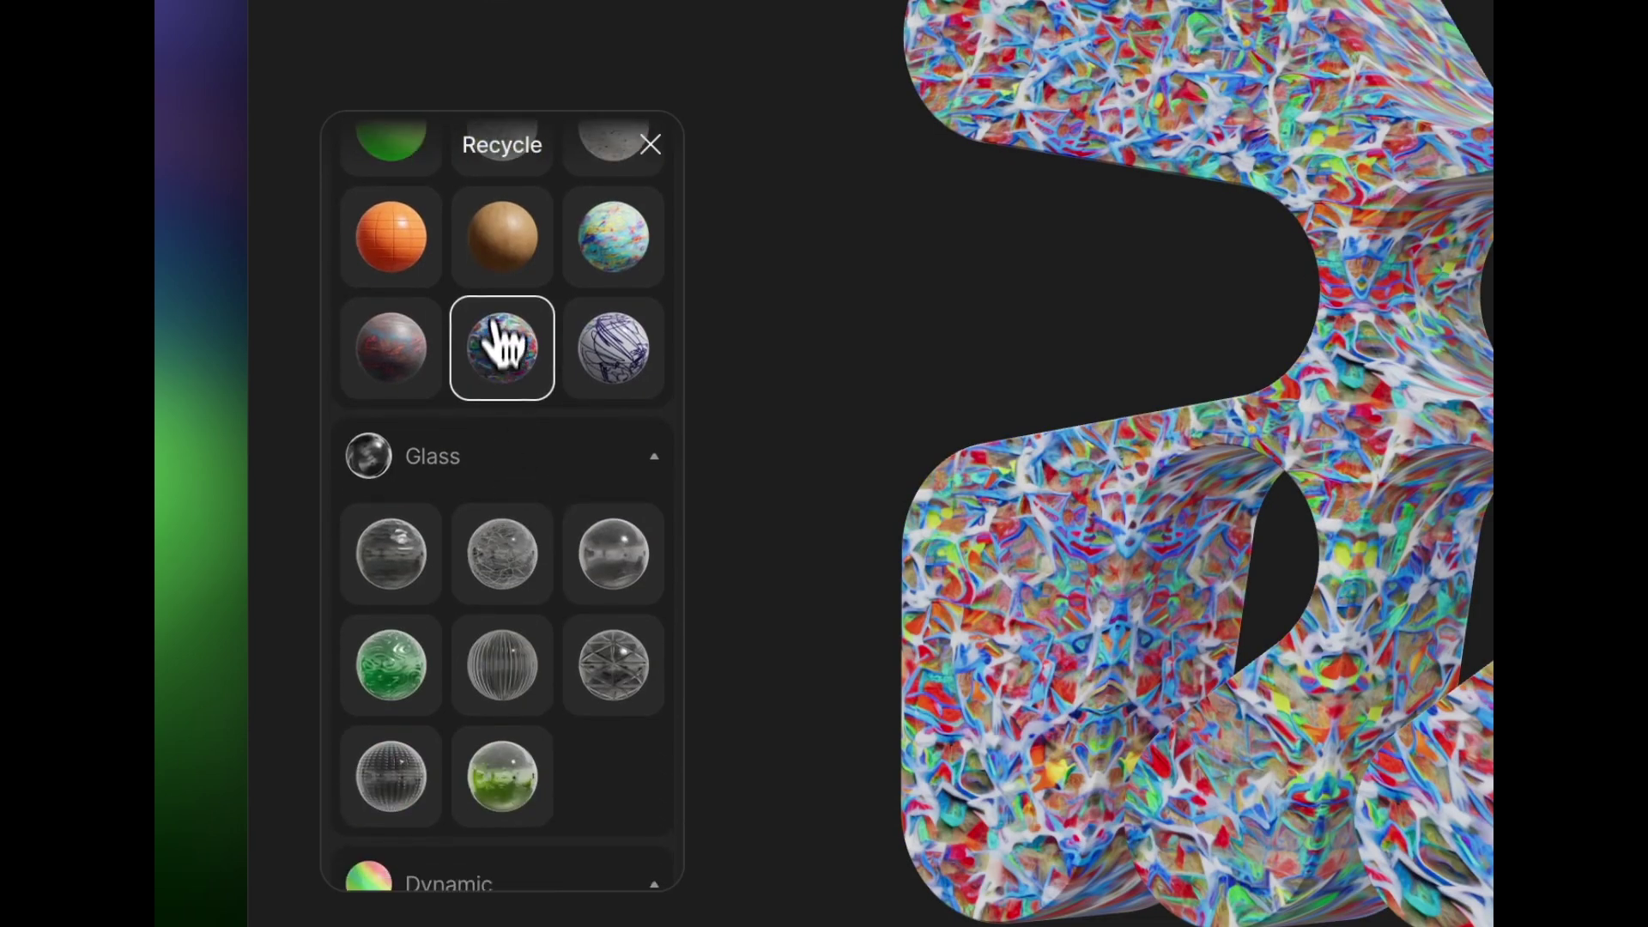
pyautogui.click(502, 253)
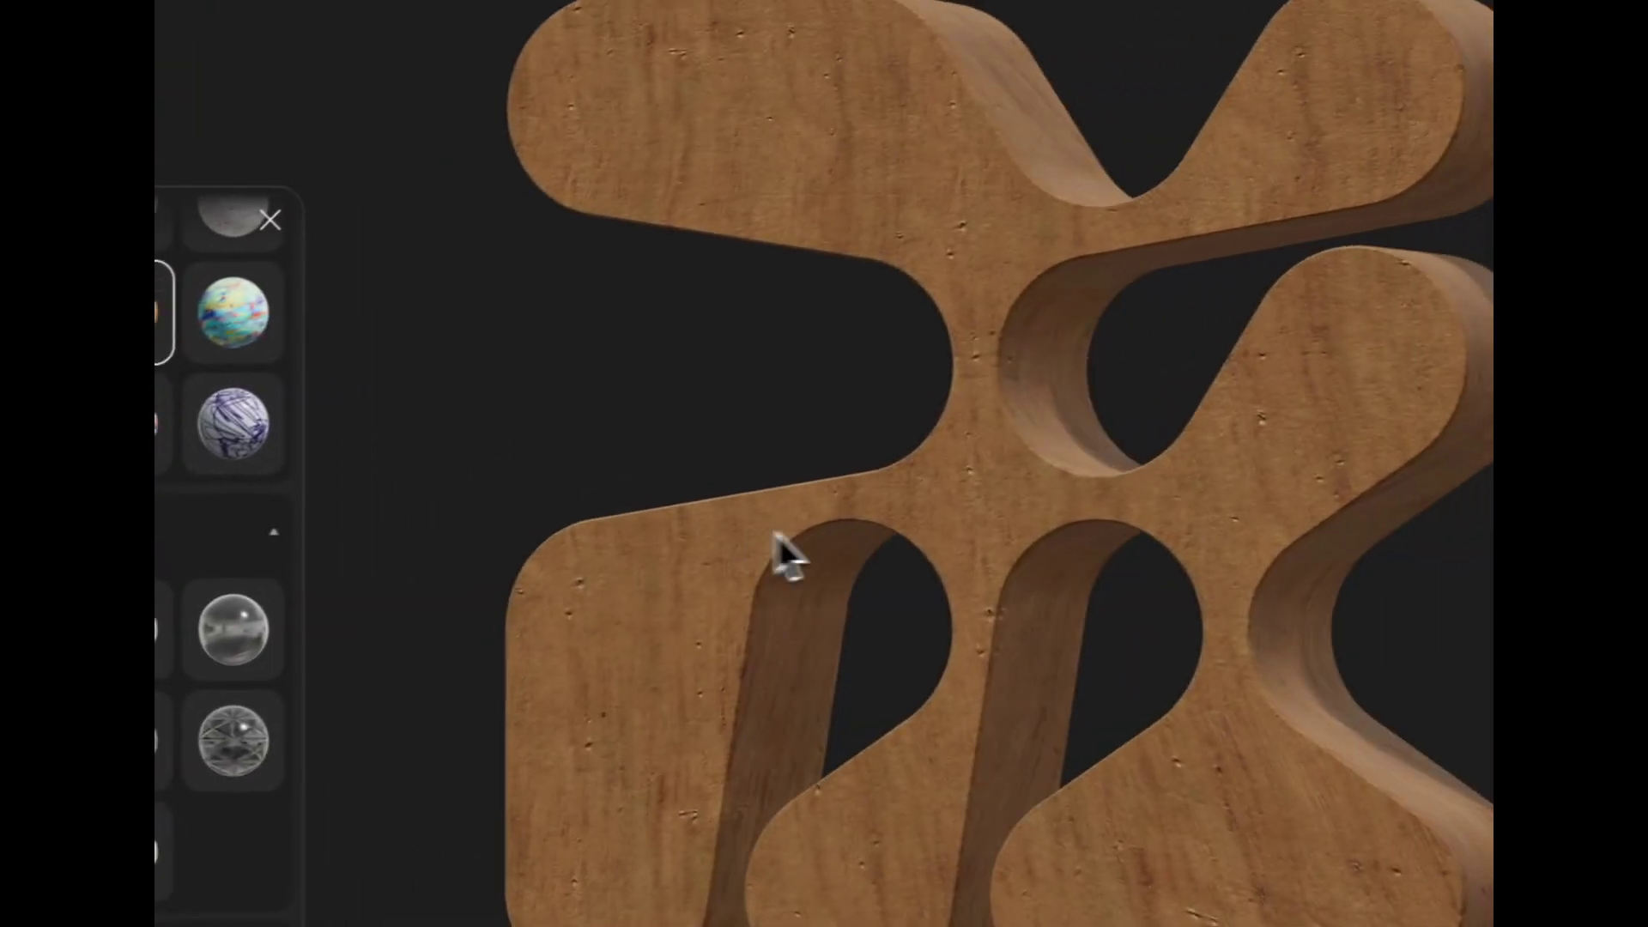
# Increase the wood texture repeat and lighting power, and tilt the shape into an angled view.
pyautogui.moveTo(775, 534); pyautogui.dragTo(868, 534)
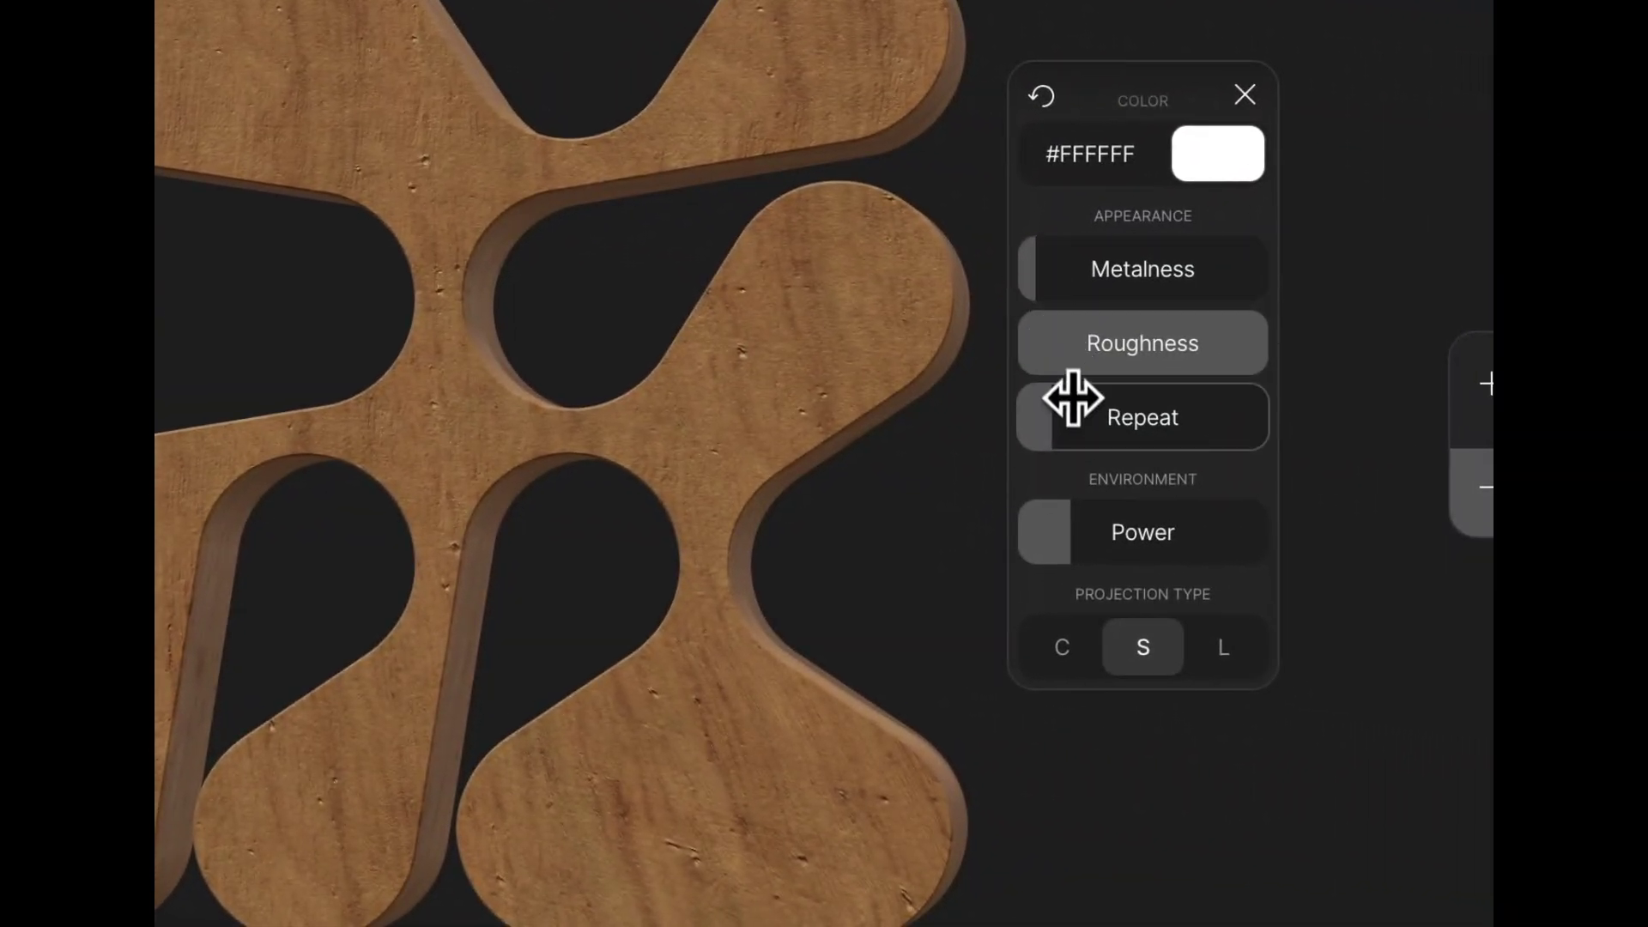
pyautogui.moveTo(1074, 397); pyautogui.dragTo(1084, 434)
pyautogui.moveTo(1074, 529); pyautogui.dragTo(1109, 531)
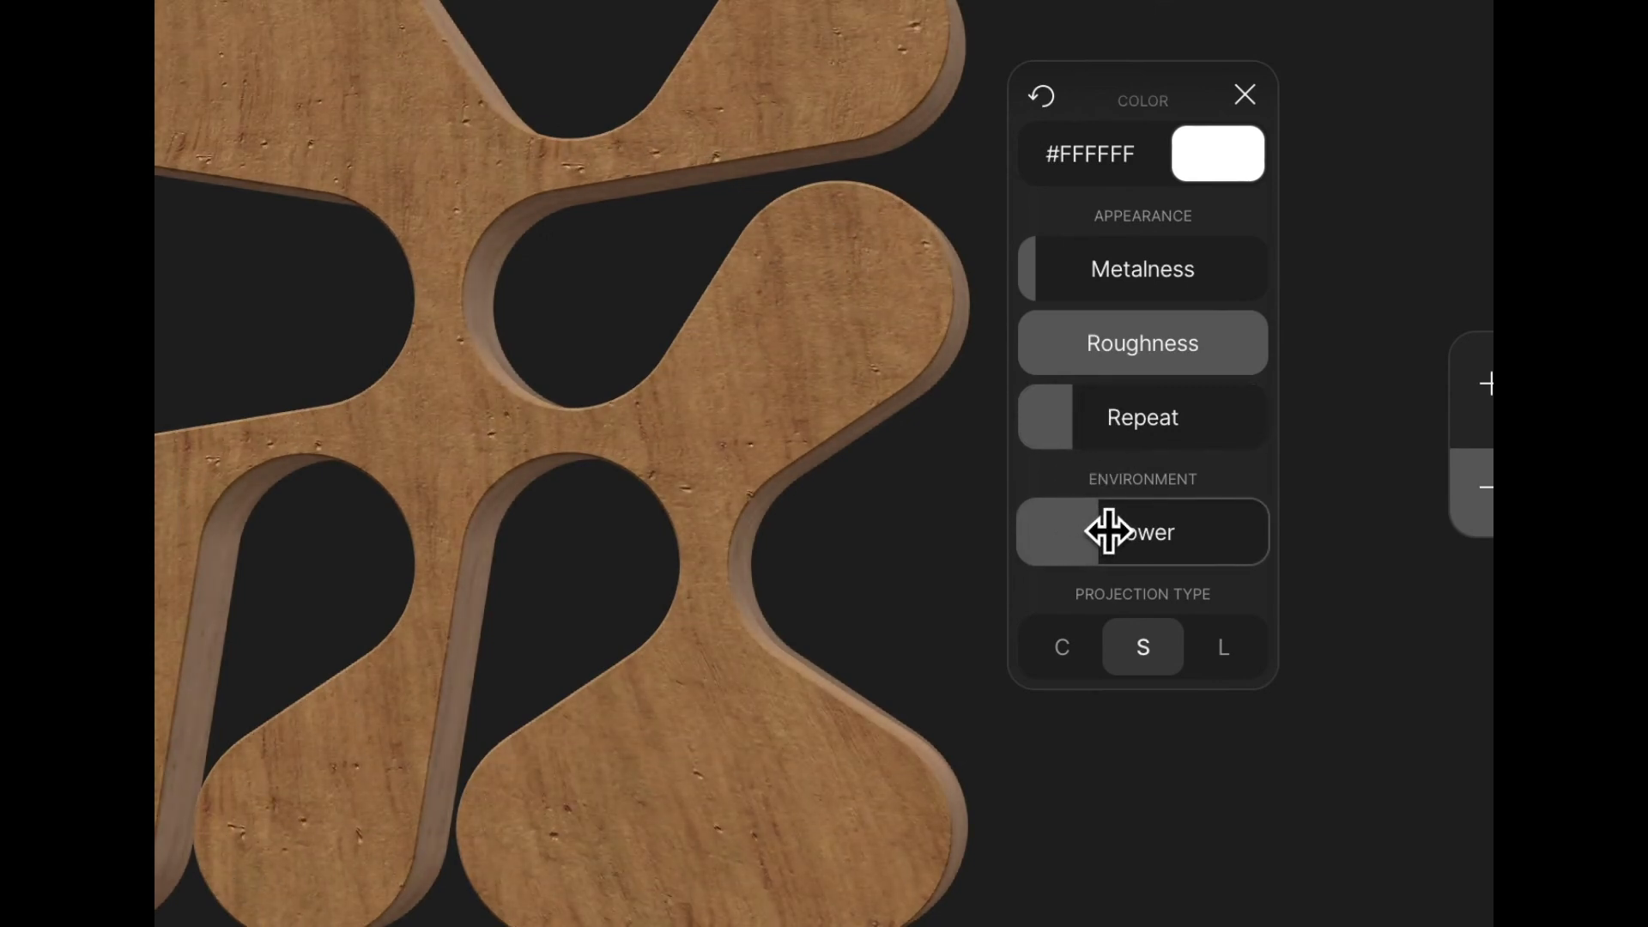
pyautogui.moveTo(938, 632); pyautogui.dragTo(610, 673)
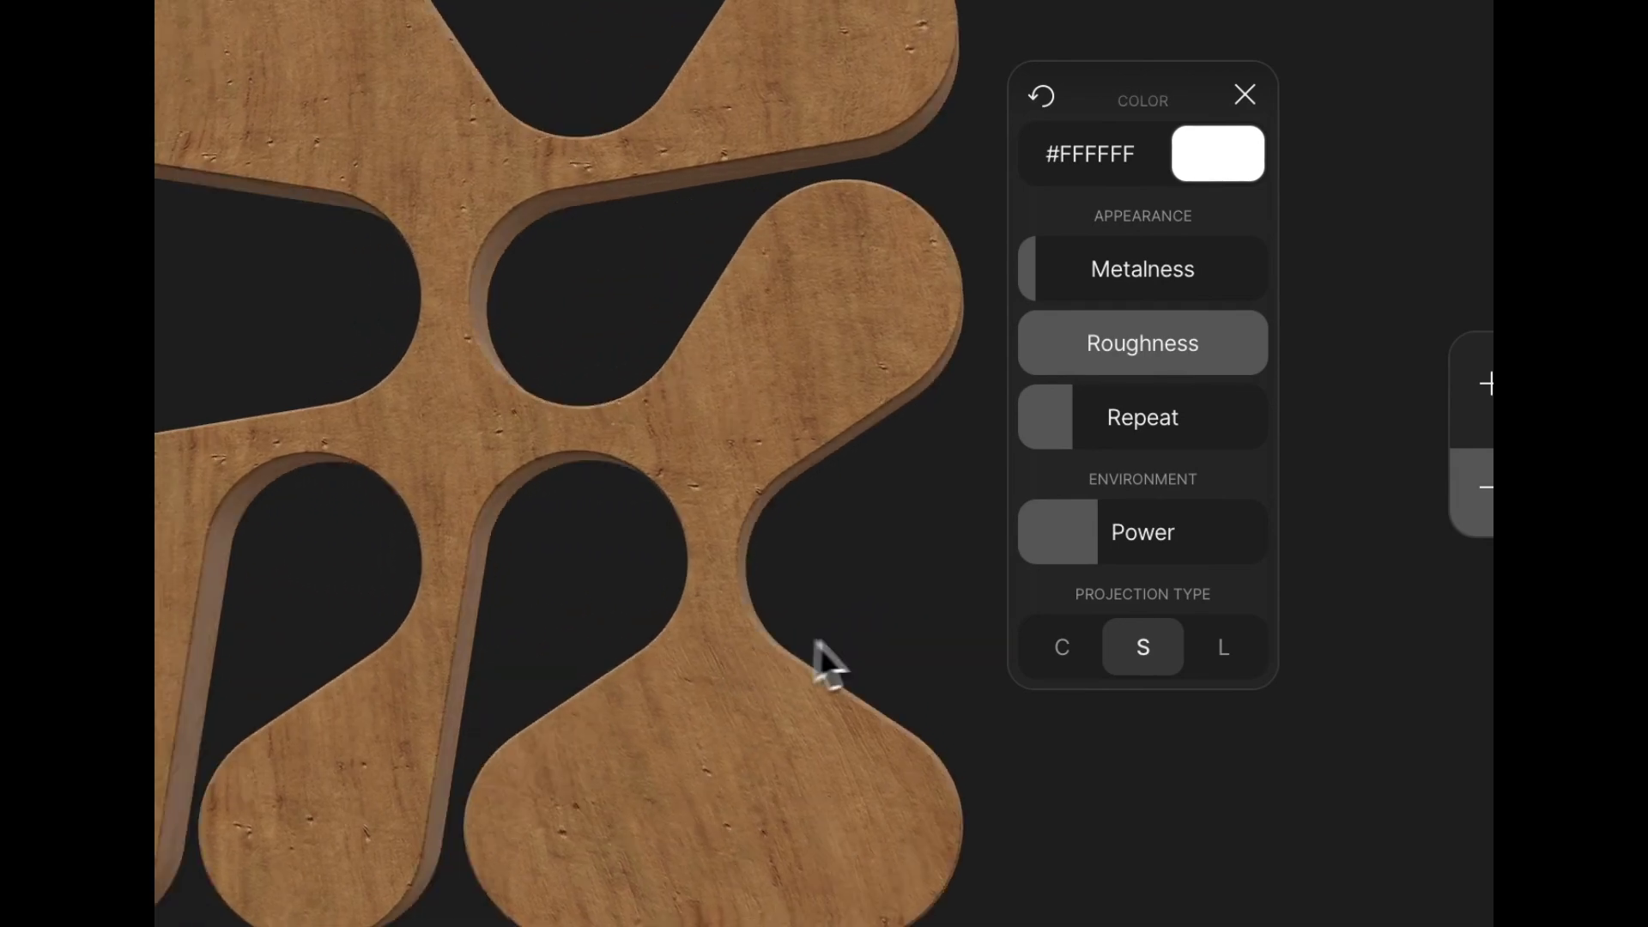
pyautogui.moveTo(827, 661); pyautogui.dragTo(718, 629)
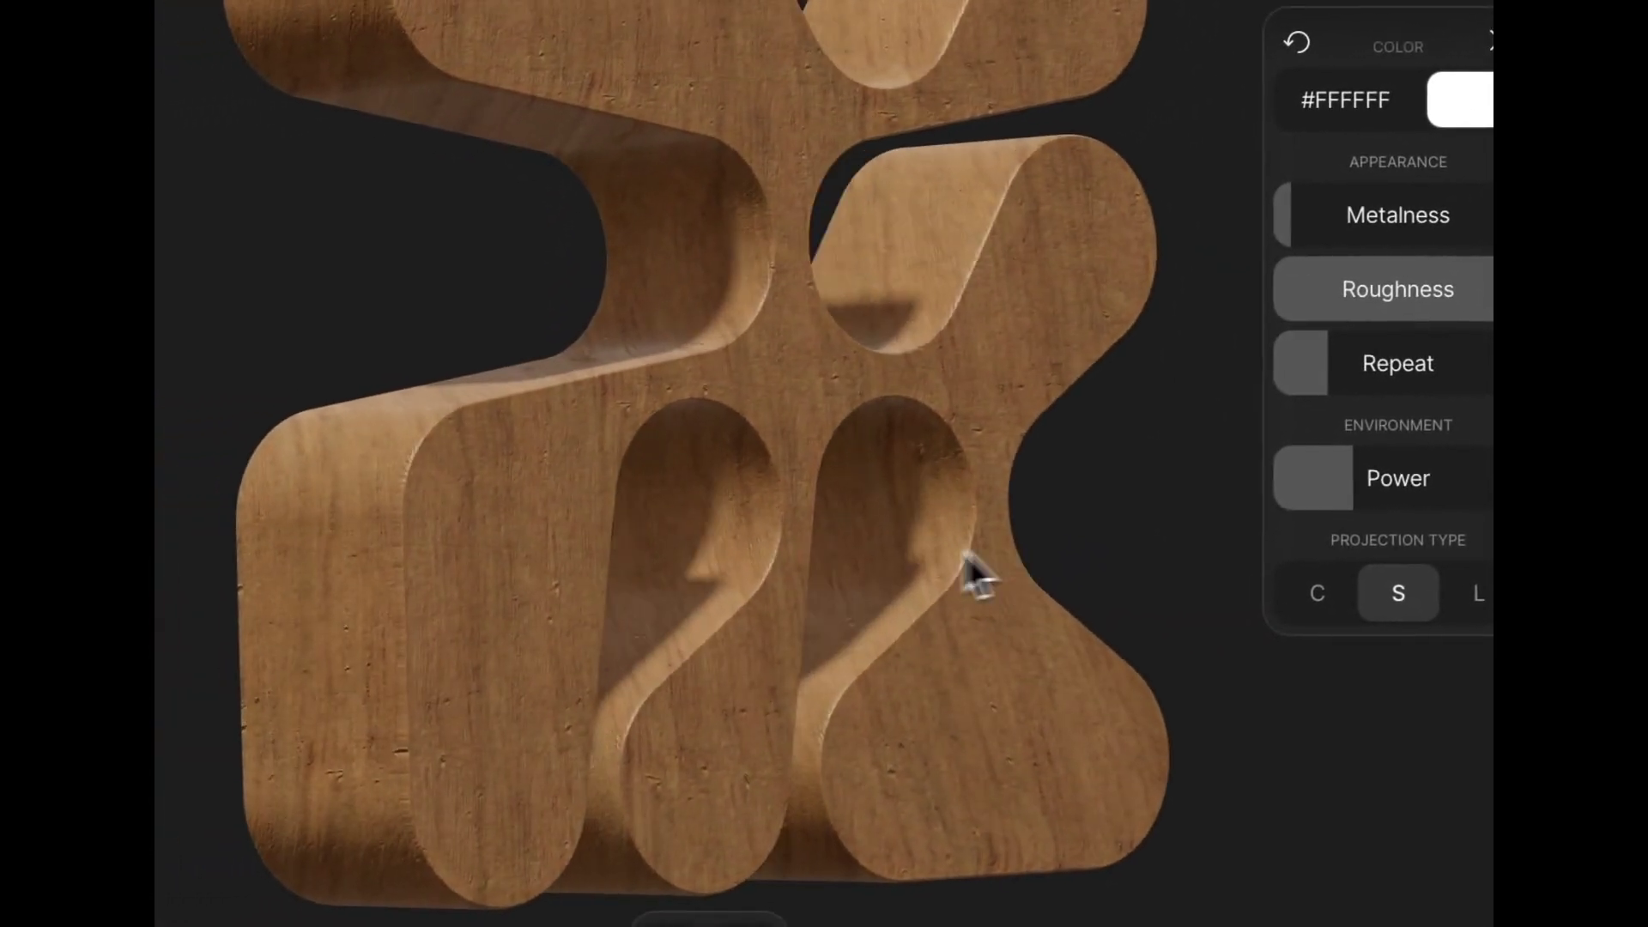
pyautogui.moveTo(967, 570); pyautogui.dragTo(871, 567)
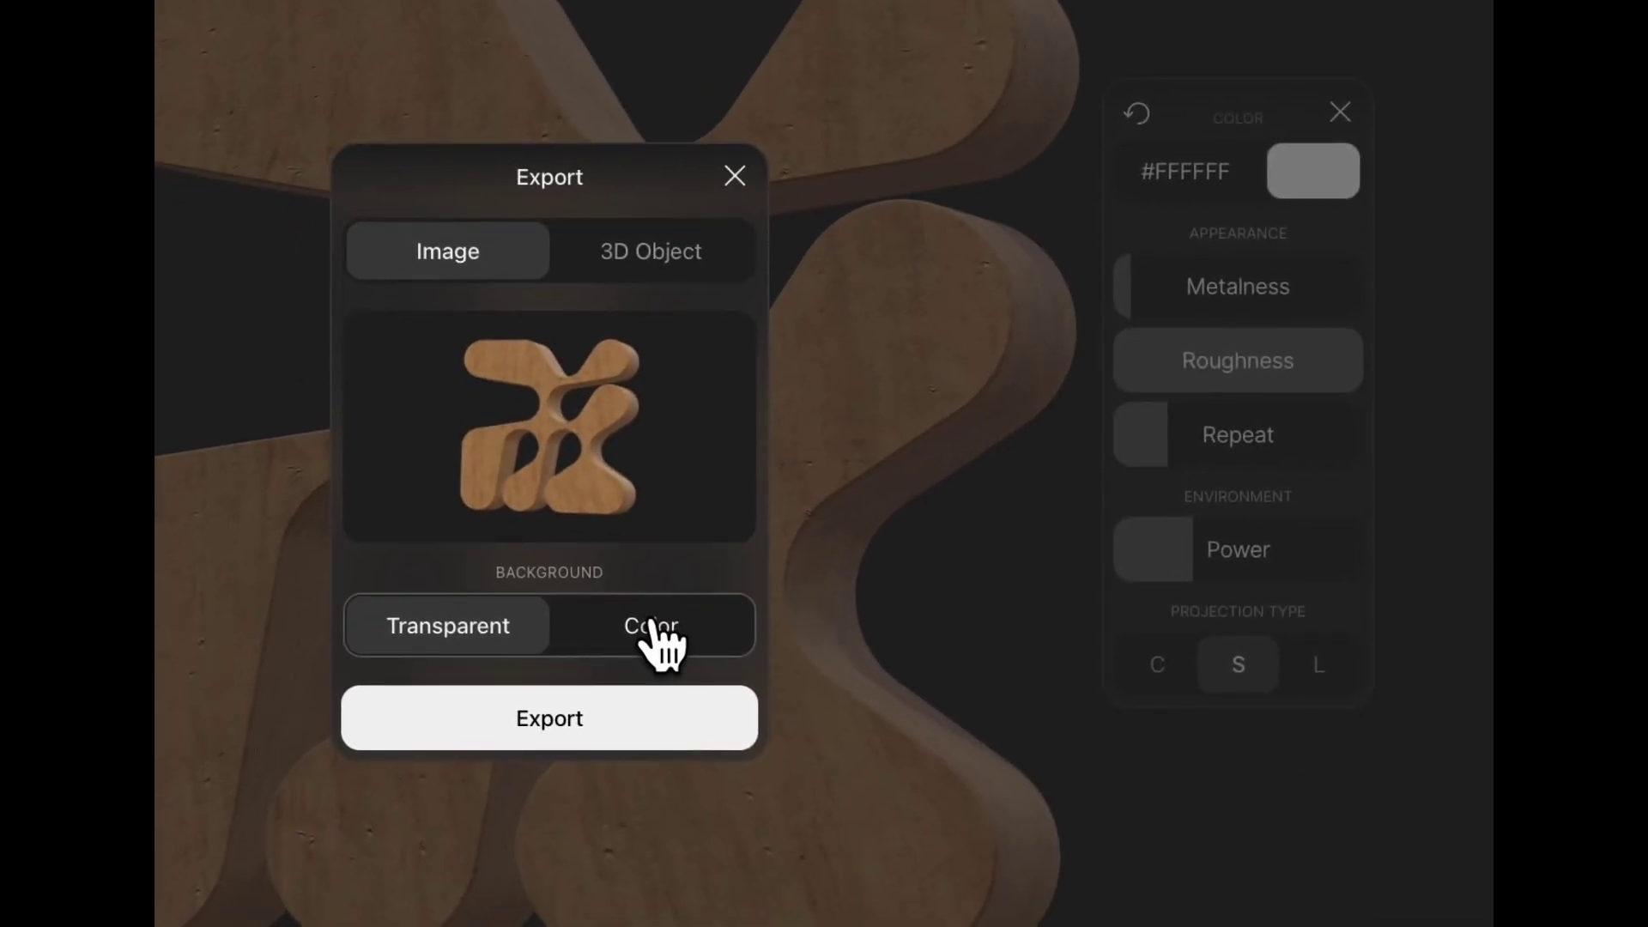
# Export the wooden shape from the 3D Object tab as a USDZ file.
pyautogui.click(677, 252)
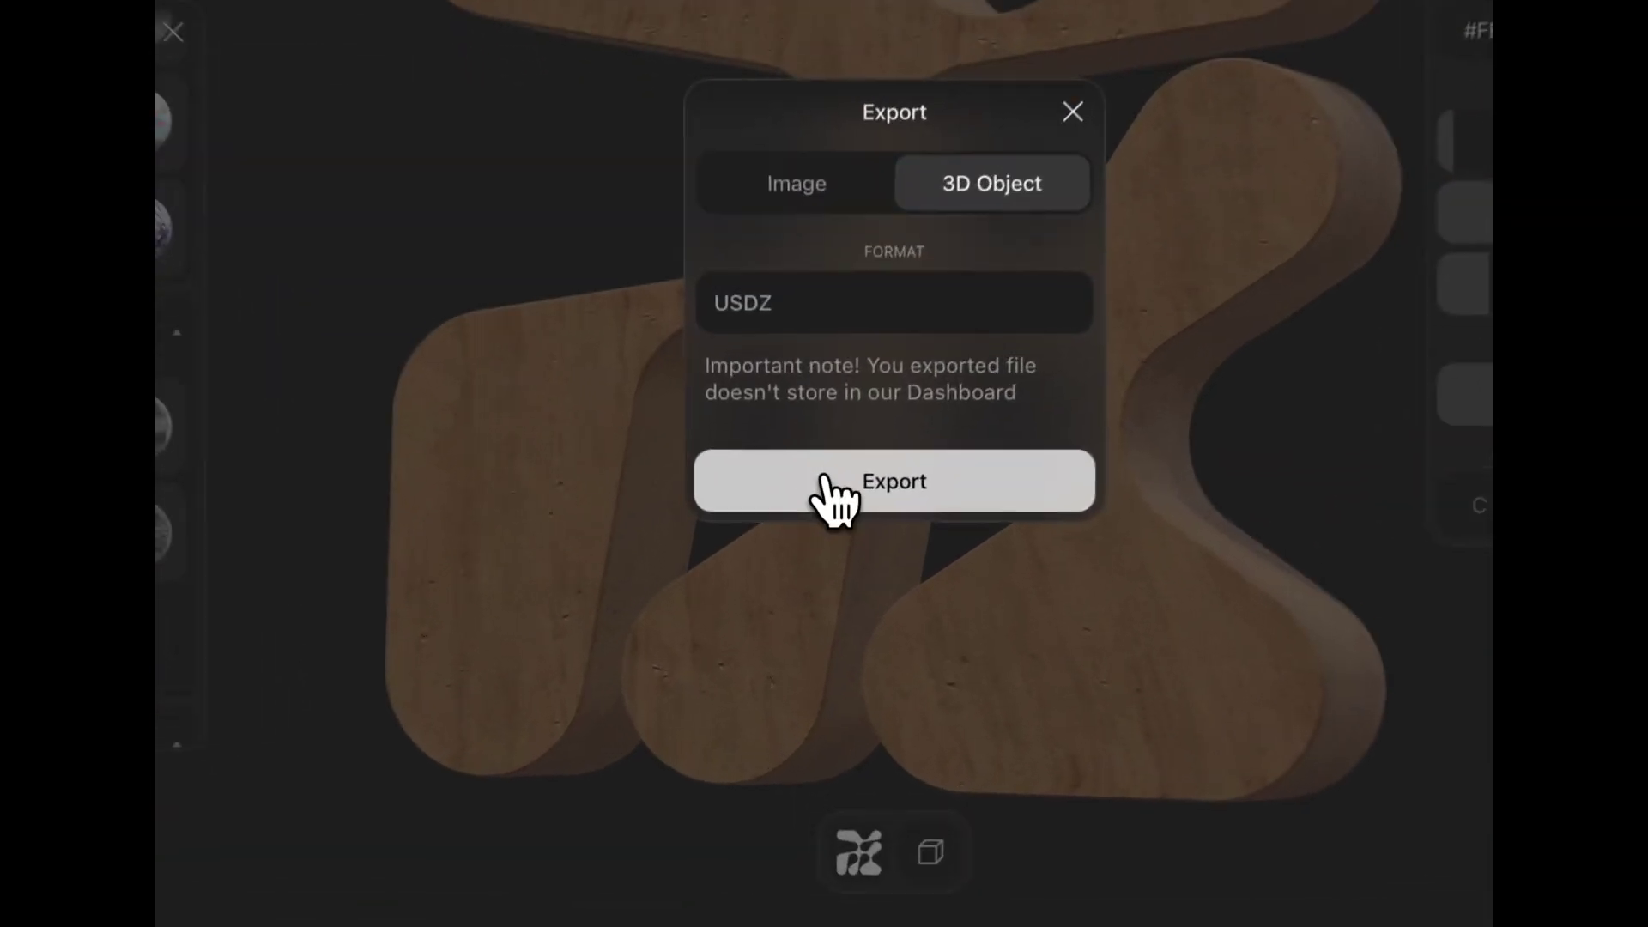
pyautogui.click(786, 583)
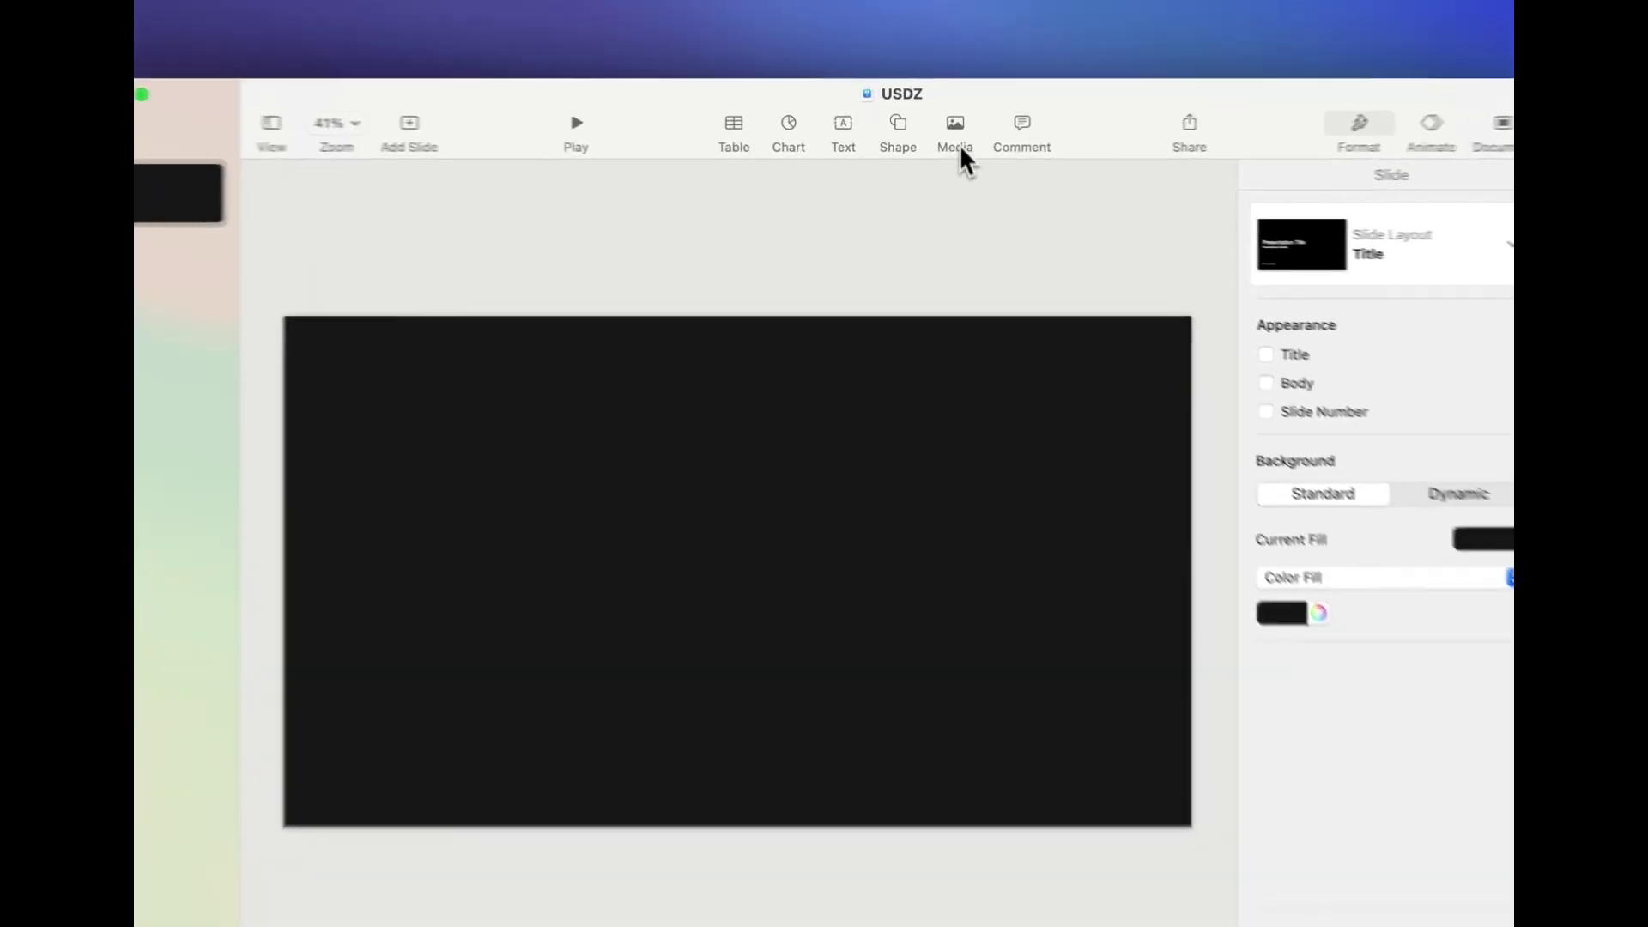
# Insert the USDZ file via Media > Choose, rotate it, and move it to the slide's left.
pyautogui.click(938, 135)
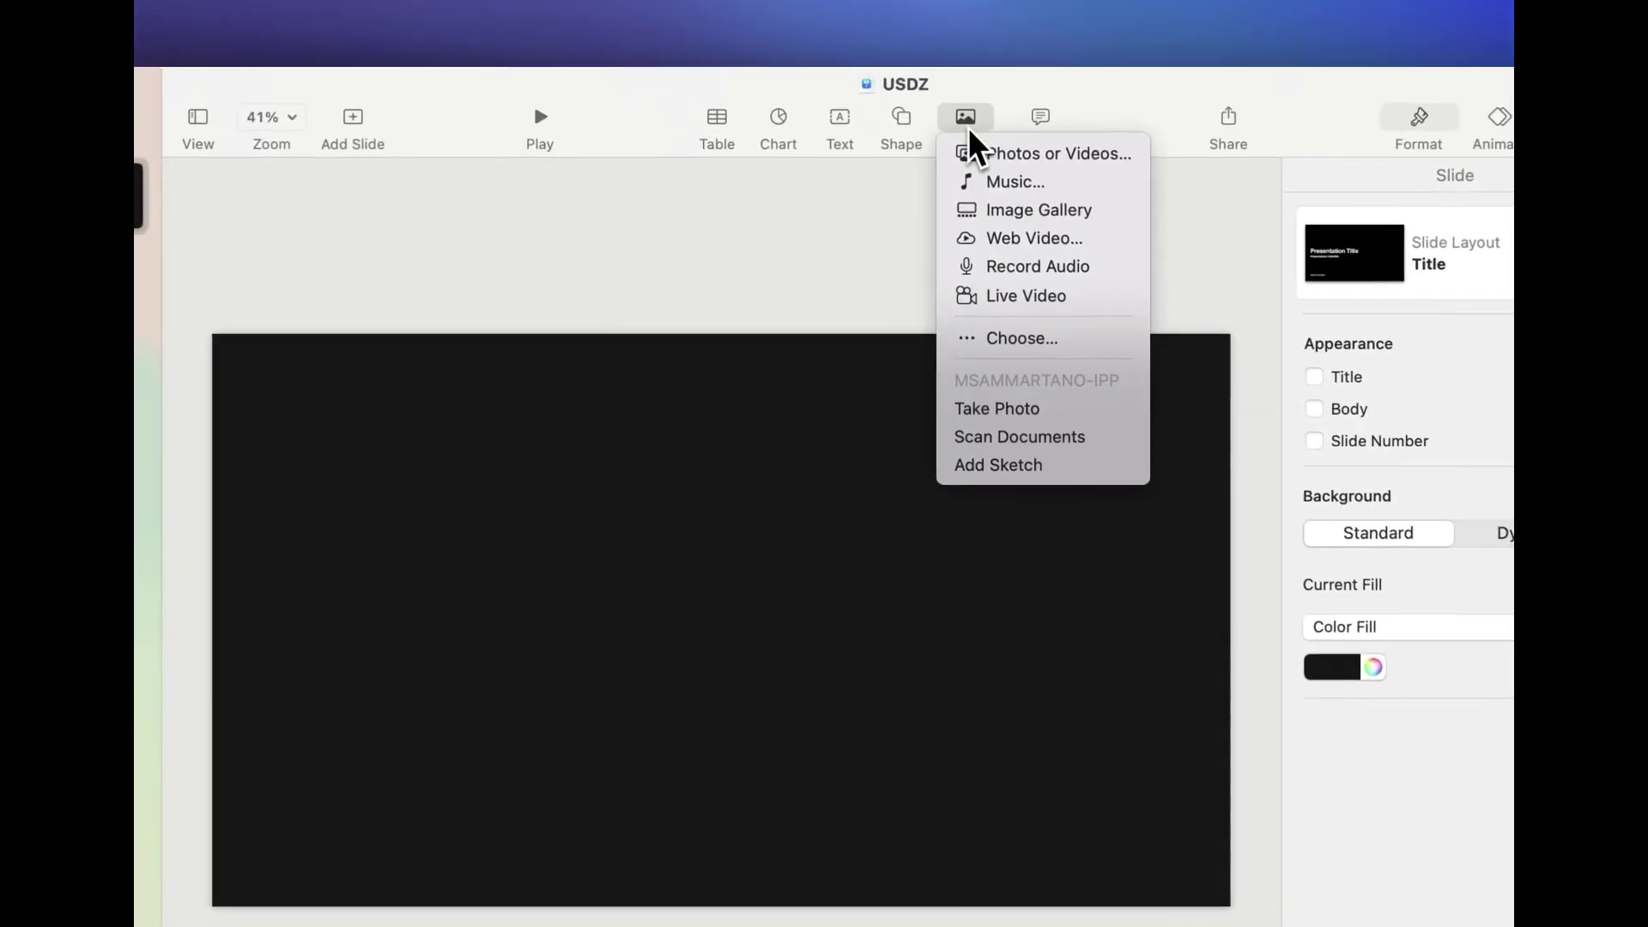
pyautogui.click(1012, 344)
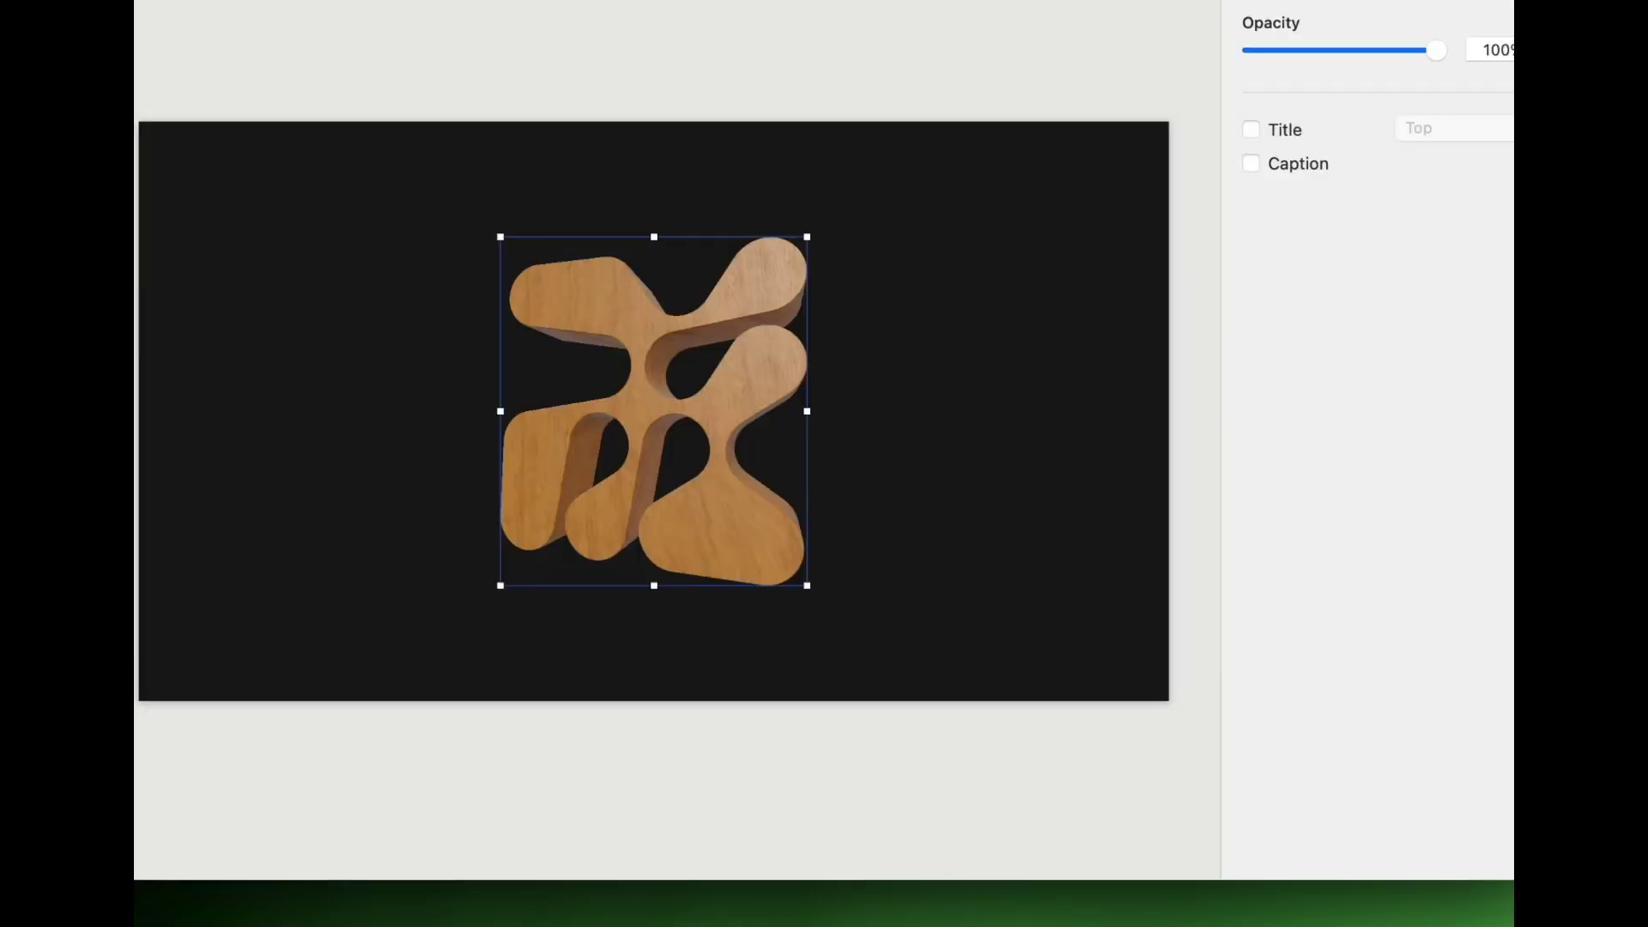
pyautogui.moveTo(729, 543); pyautogui.dragTo(518, 533)
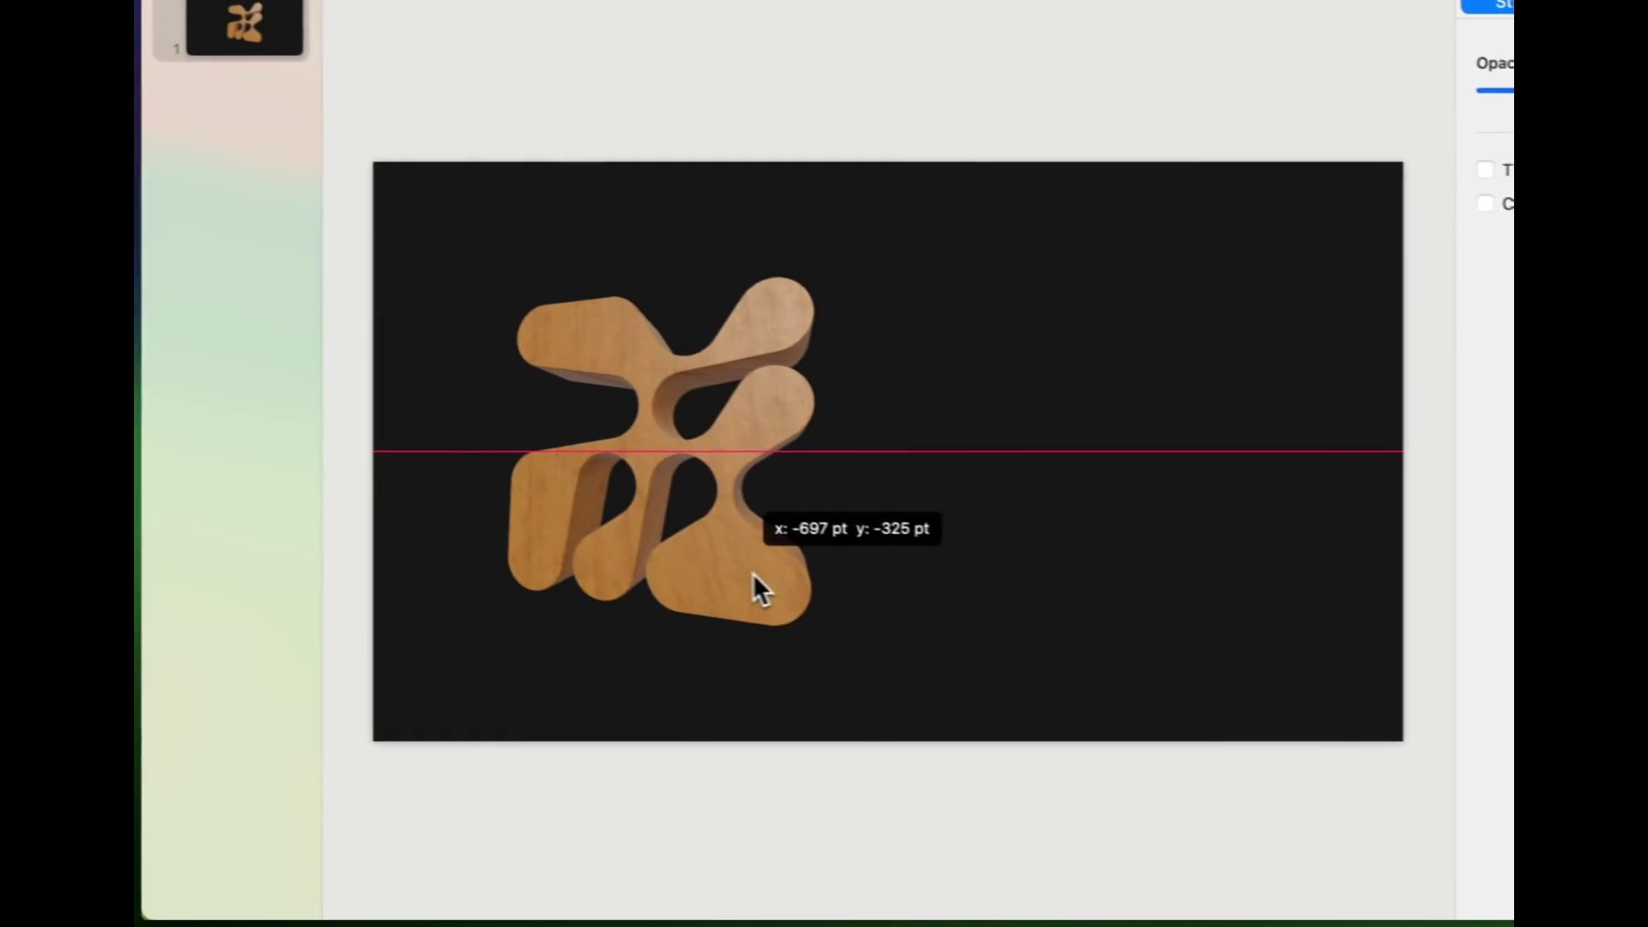
pyautogui.moveTo(752, 574)
pyautogui.mouseDown()
pyautogui.moveTo(700, 571)
pyautogui.moveTo(726, 583)
pyautogui.mouseUp()
pyautogui.moveTo(656, 467)
pyautogui.mouseDown()
pyautogui.moveTo(536, 468)
pyautogui.moveTo(628, 472)
pyautogui.mouseUp()
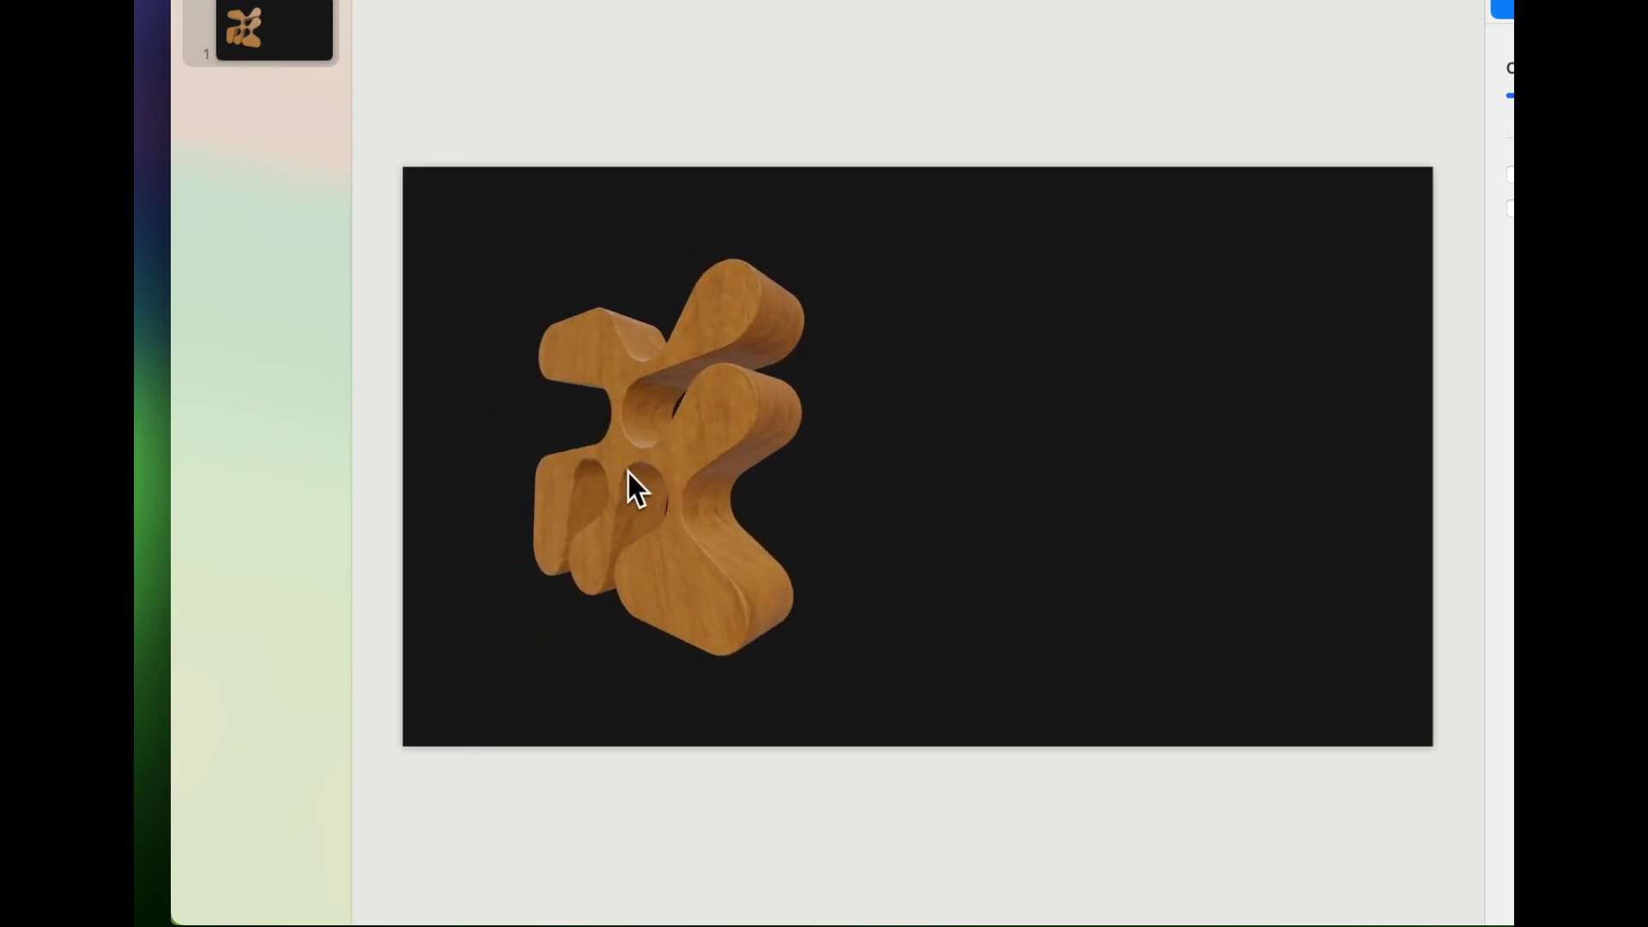
pyautogui.moveTo(724, 430); pyautogui.dragTo(687, 433)
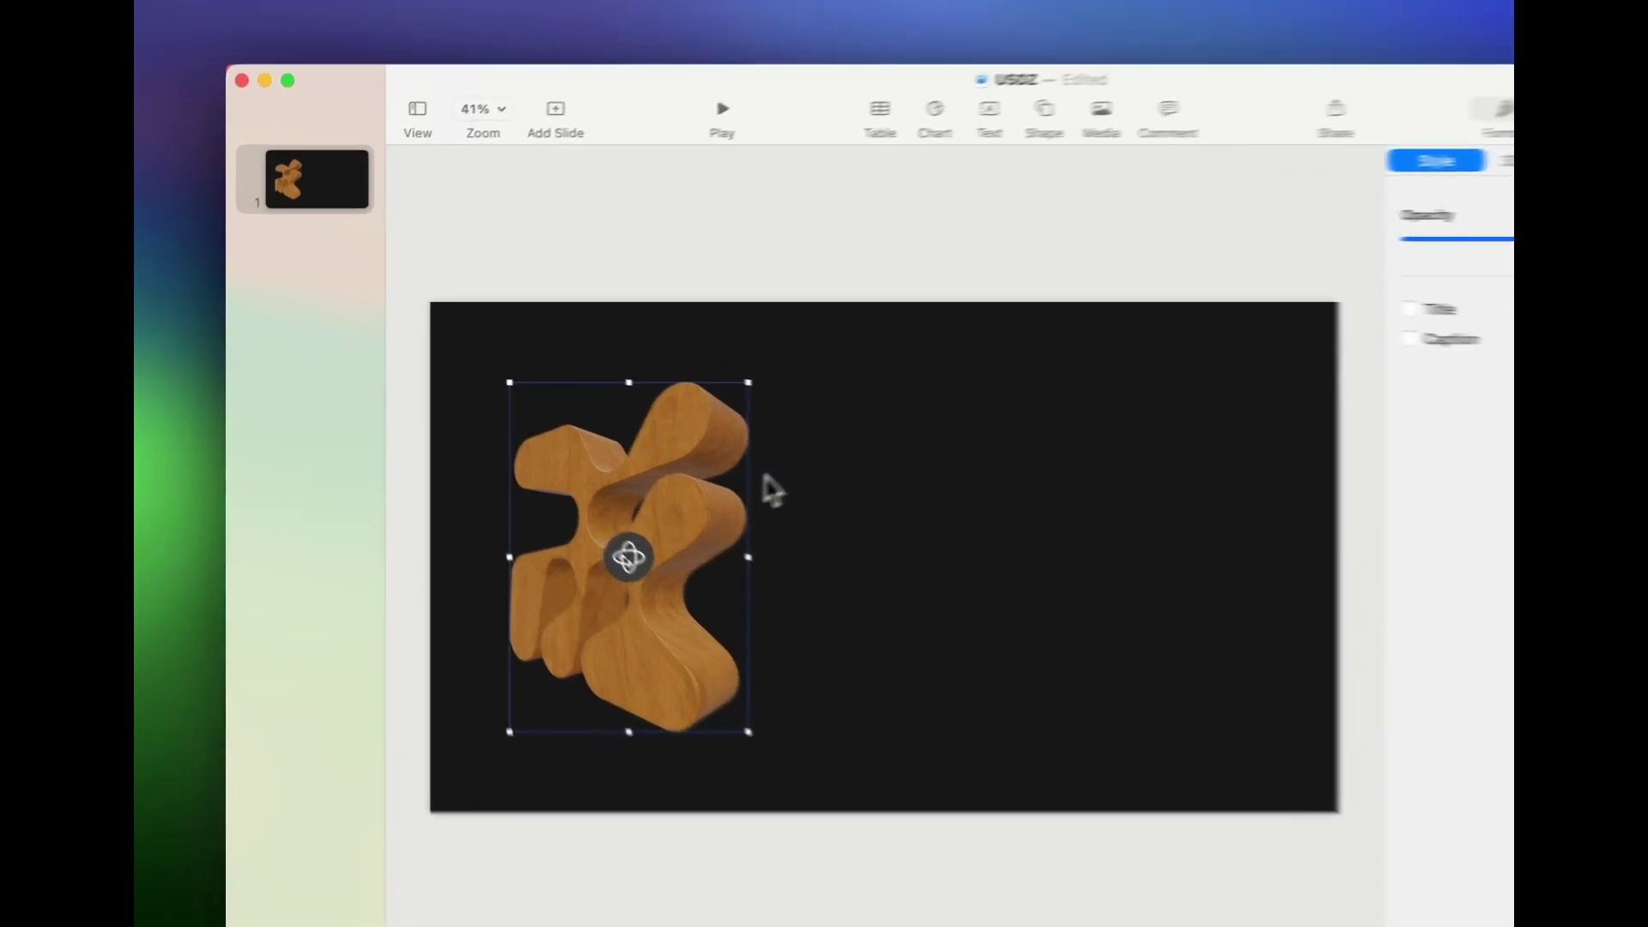
# Duplicate slide 1 to create a second slide.
pyautogui.click(687, 435)
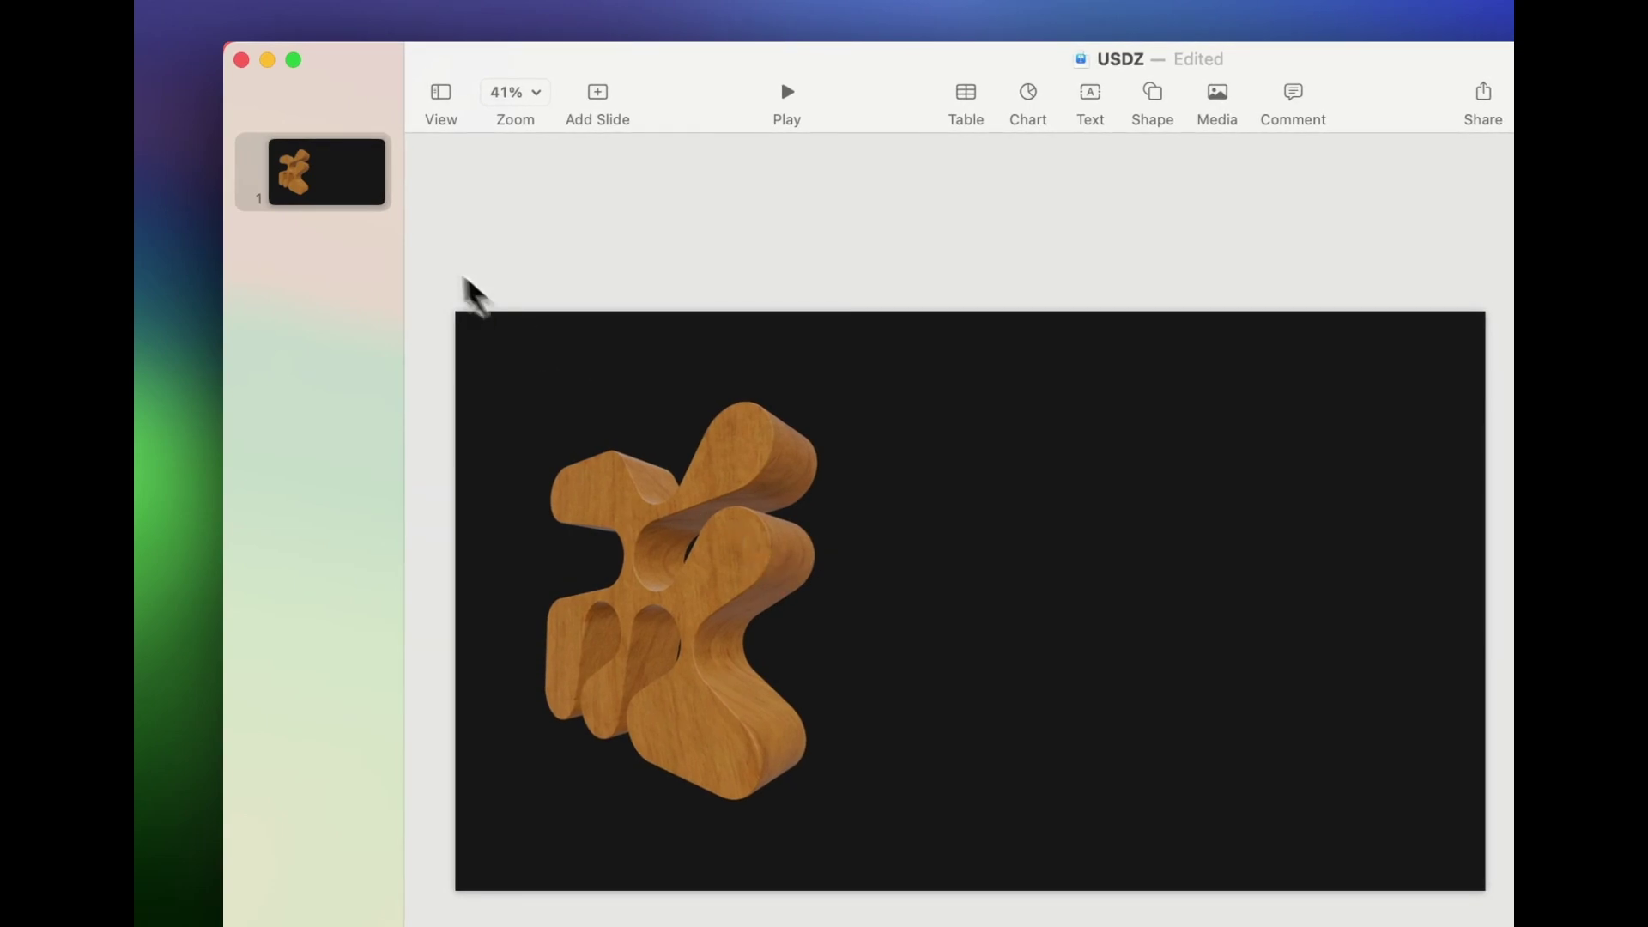
pyautogui.click(358, 199)
pyautogui.rightClick(359, 200)
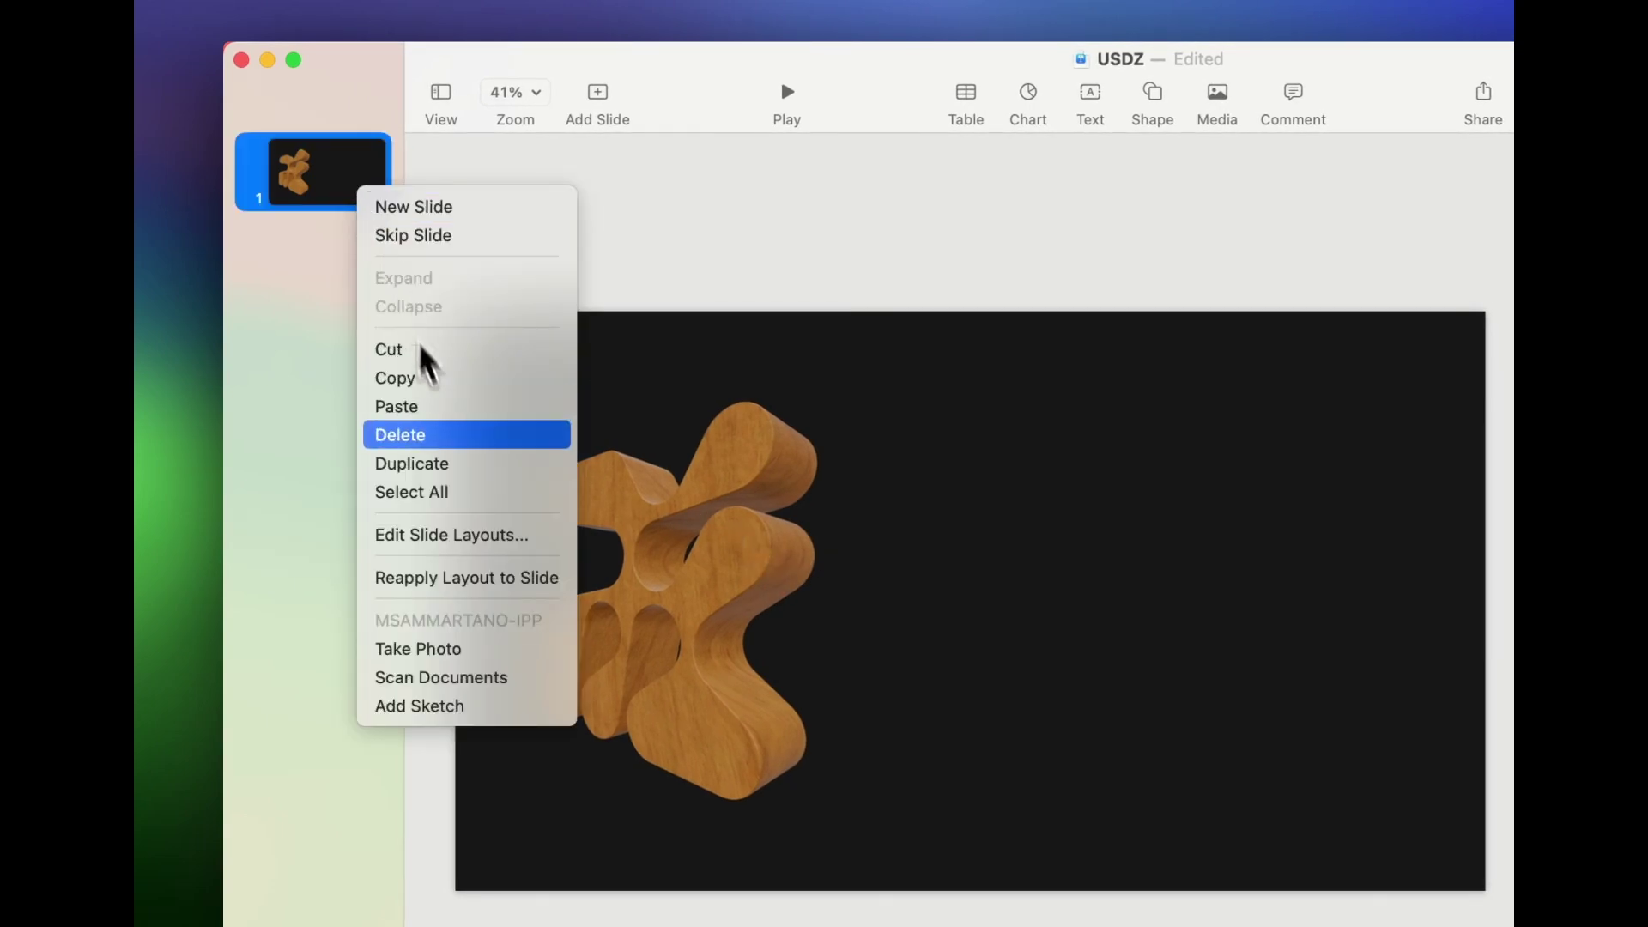
pyautogui.click(453, 464)
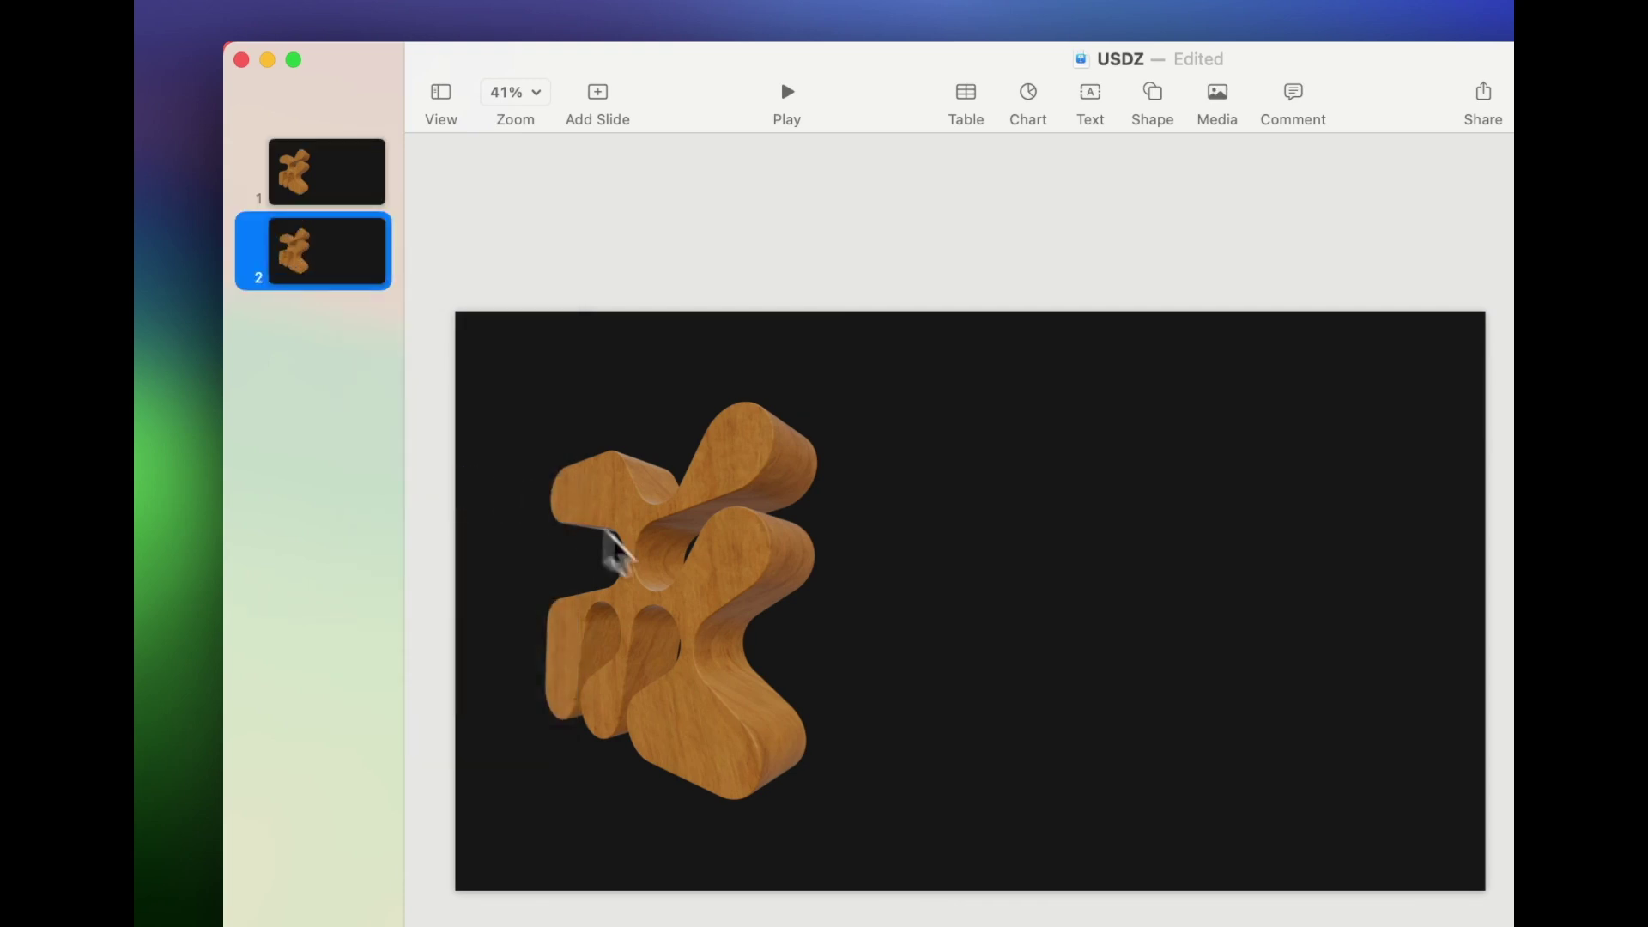
# On slide 2, move the wooden model to the right half, rotate it and enlarge it.
pyautogui.click(683, 607)
pyautogui.moveTo(684, 607); pyautogui.dragTo(1179, 616)
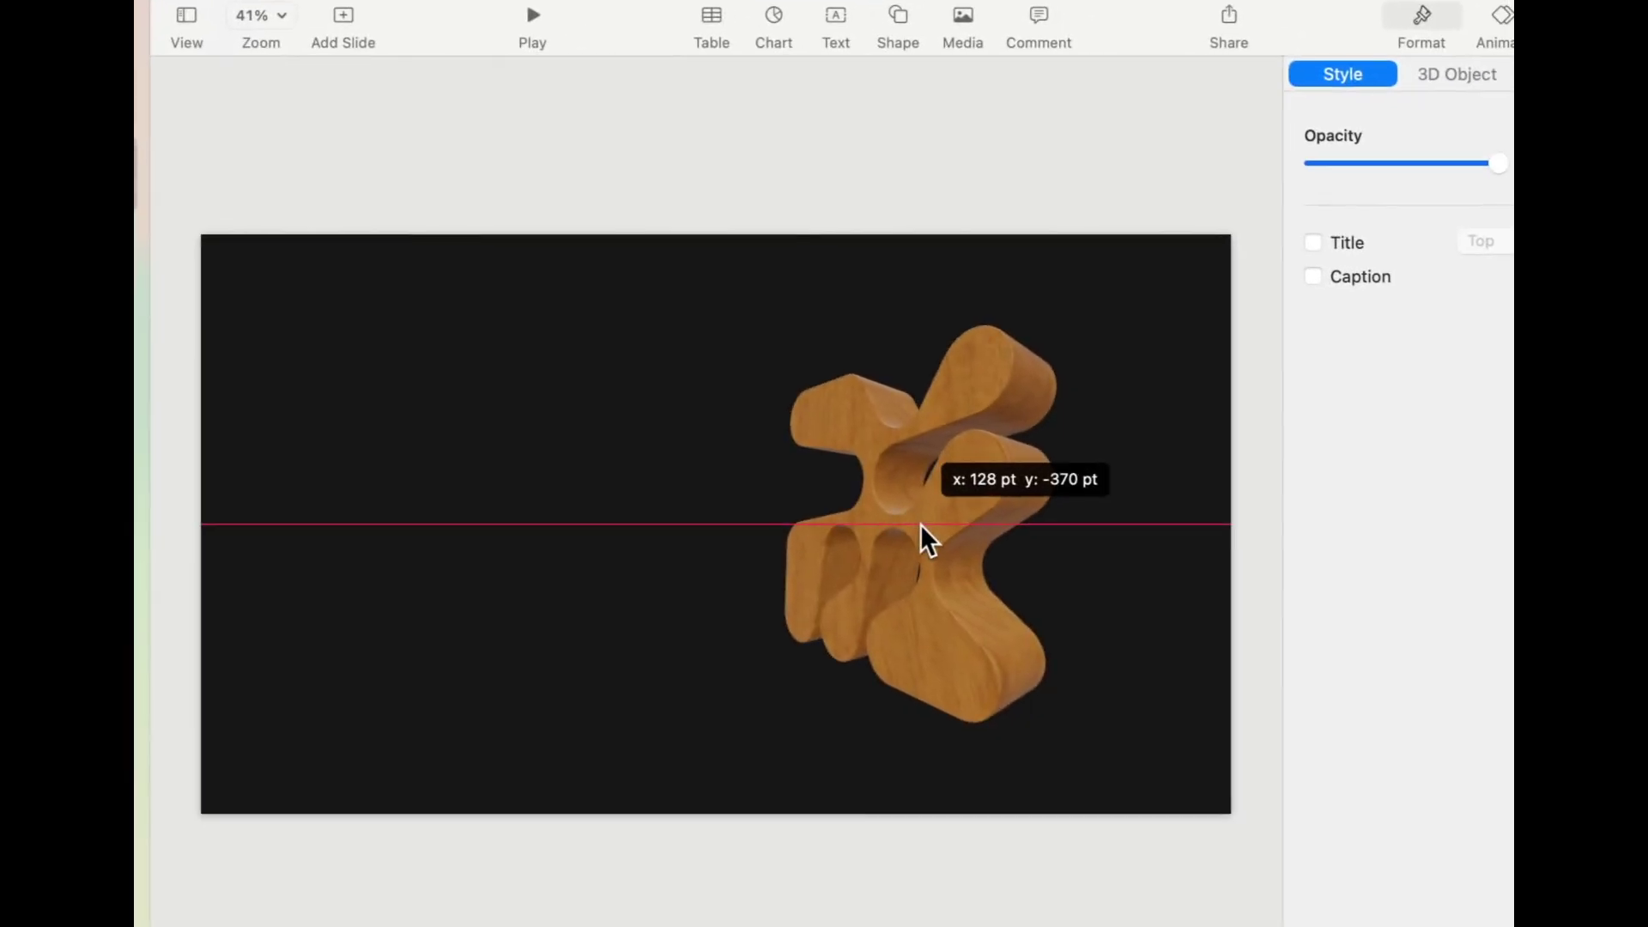
pyautogui.moveTo(920, 524); pyautogui.dragTo(1015, 503)
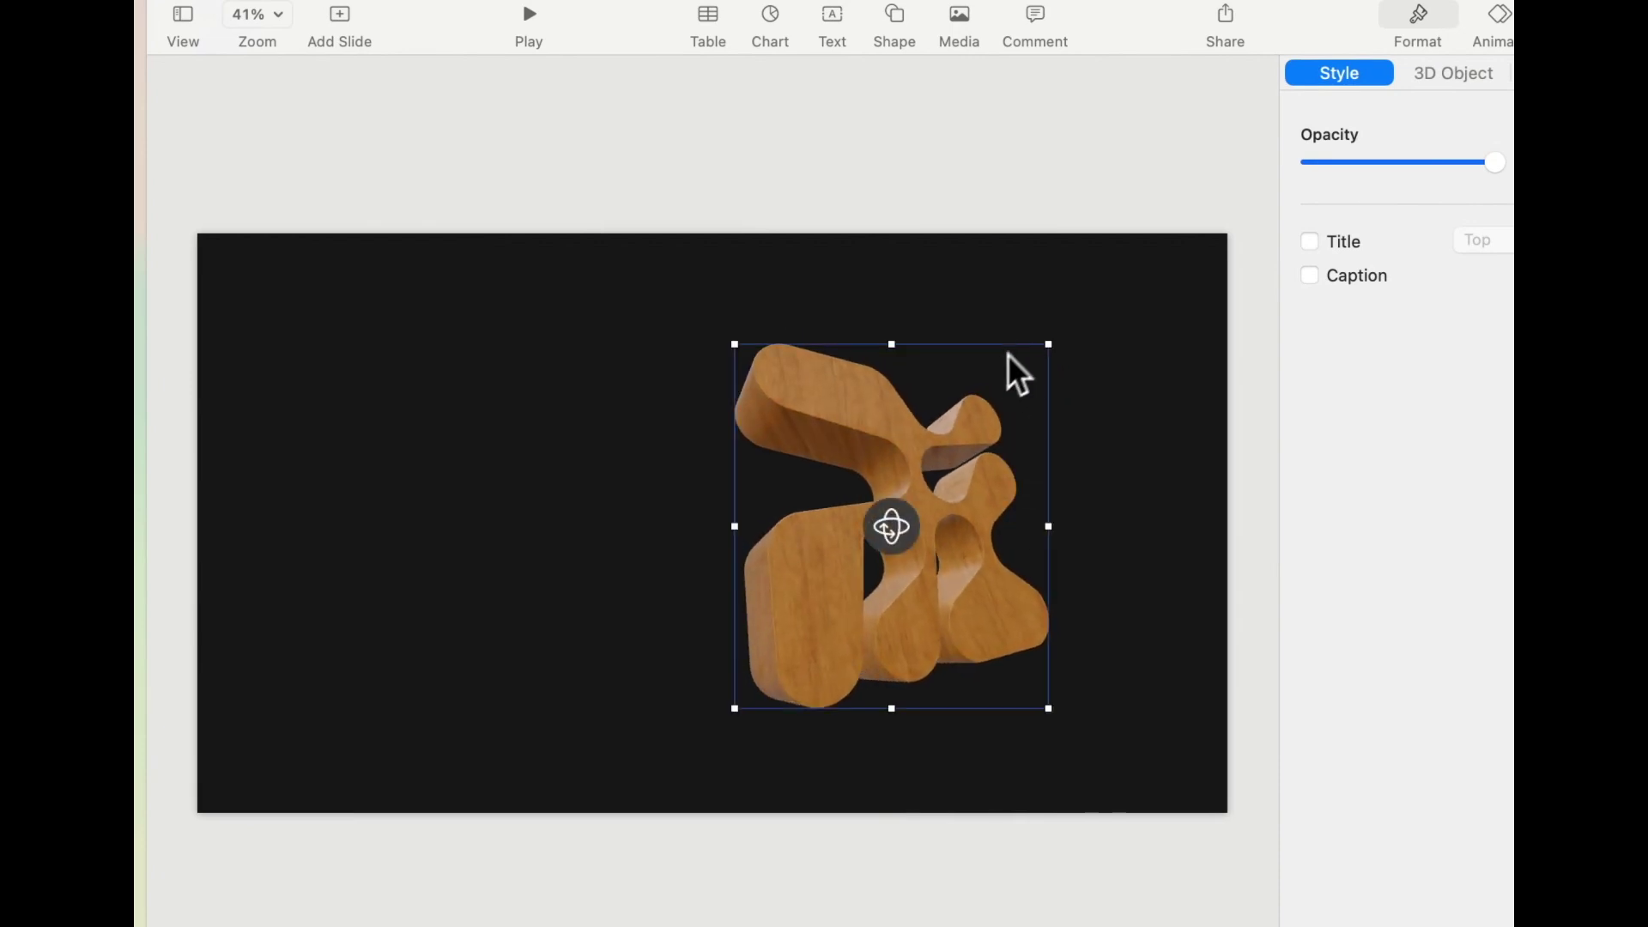
pyautogui.moveTo(1034, 346); pyautogui.dragTo(1121, 258)
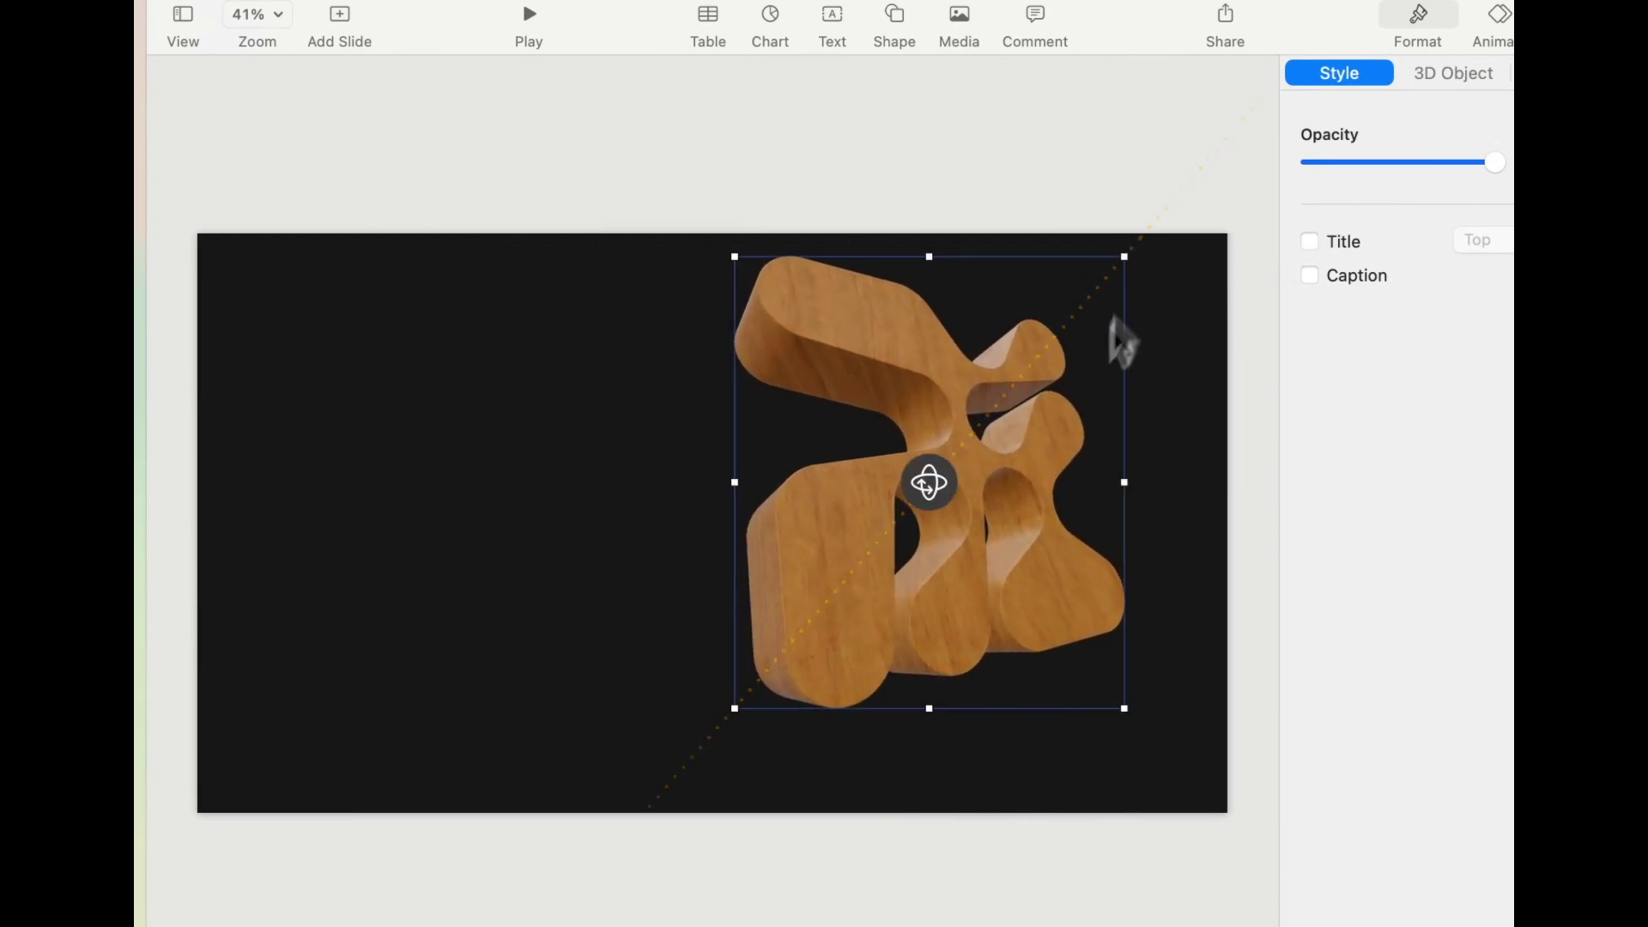
pyautogui.moveTo(1036, 582); pyautogui.dragTo(1110, 641)
pyautogui.click(498, 575)
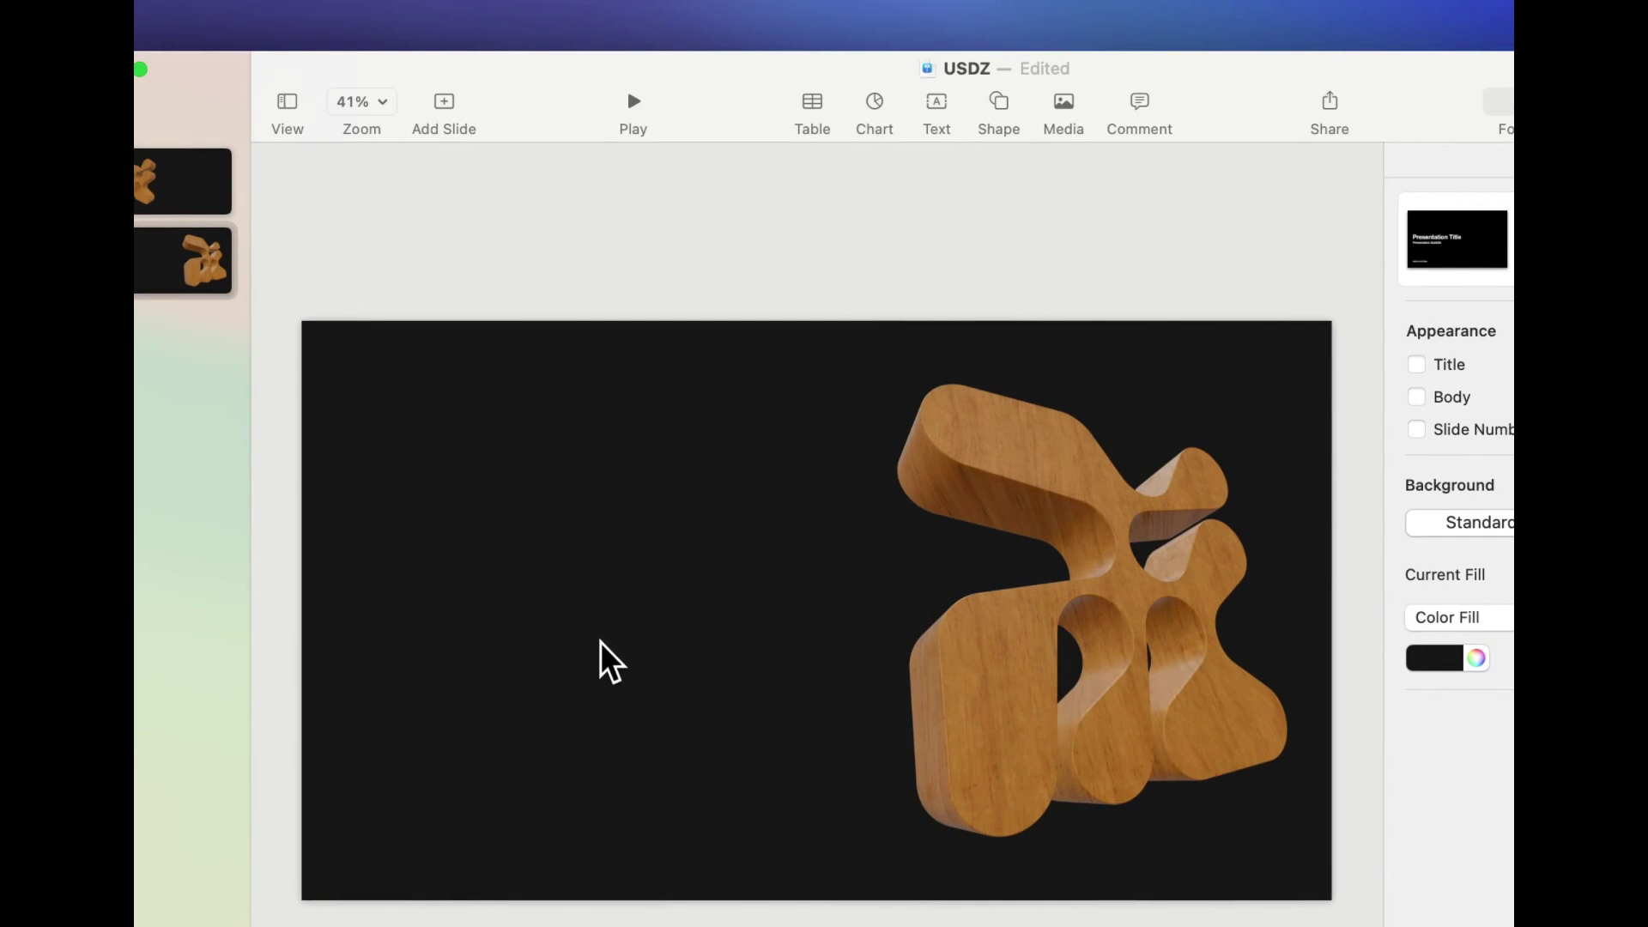
# Add a text box reading 'create' to slide 2.
pyautogui.click(936, 110)
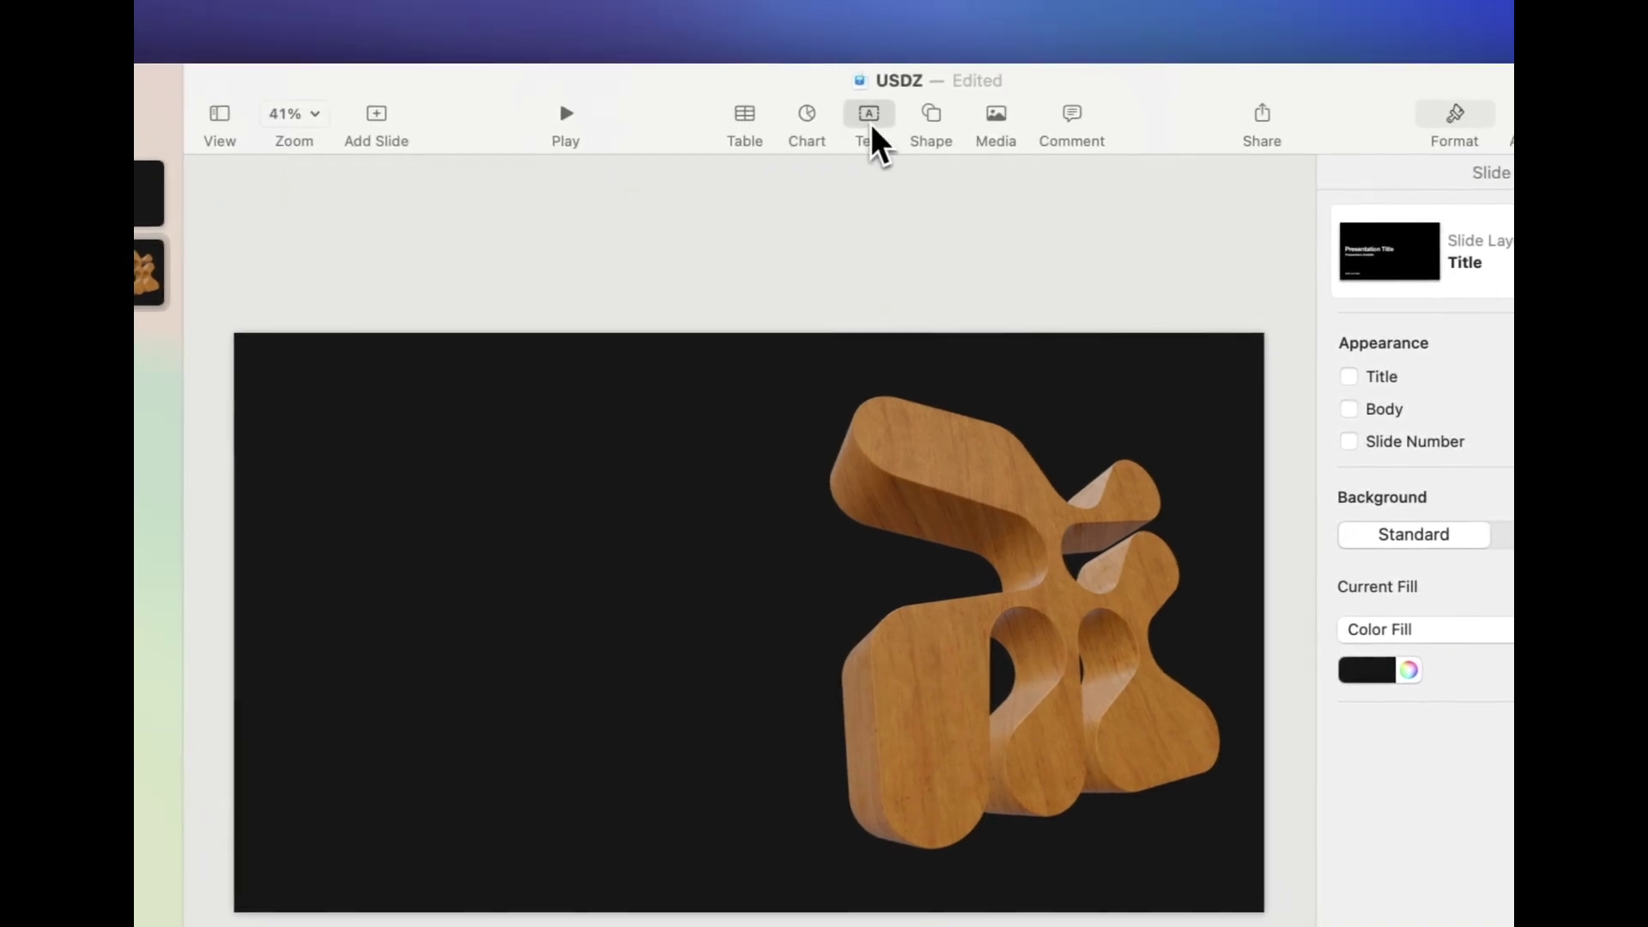
pyautogui.write('create')
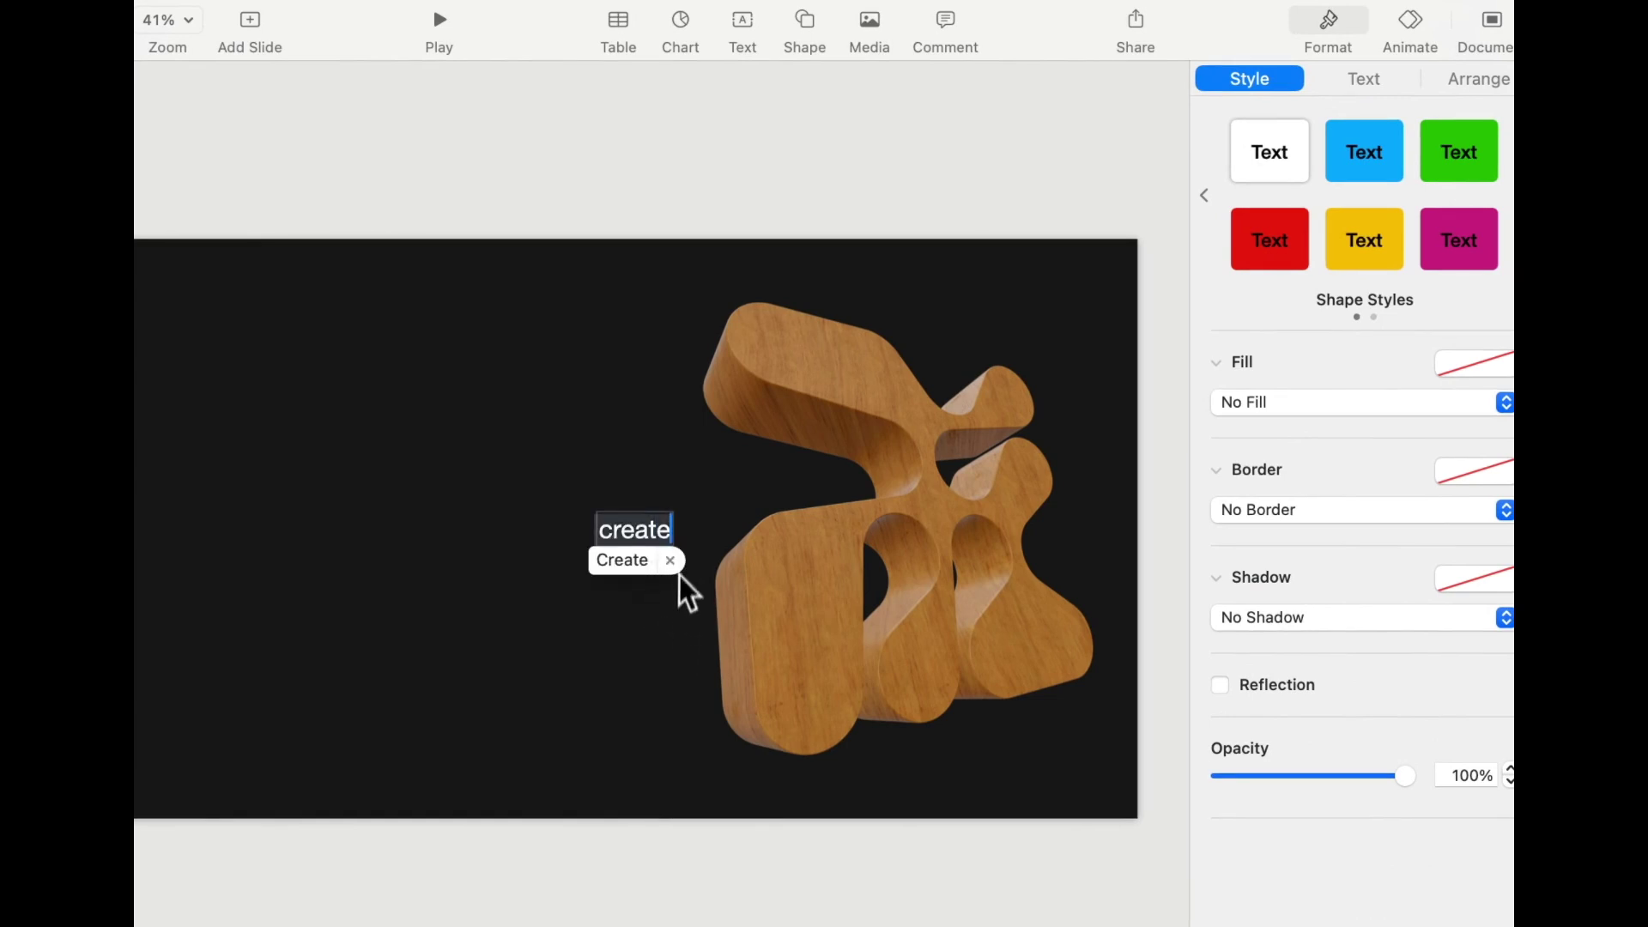
pyautogui.press('Escape')
# Set 'create' in Arsenica Trial at 300 pt and move it toward the slide's left.
pyautogui.doubleClick(666, 547)
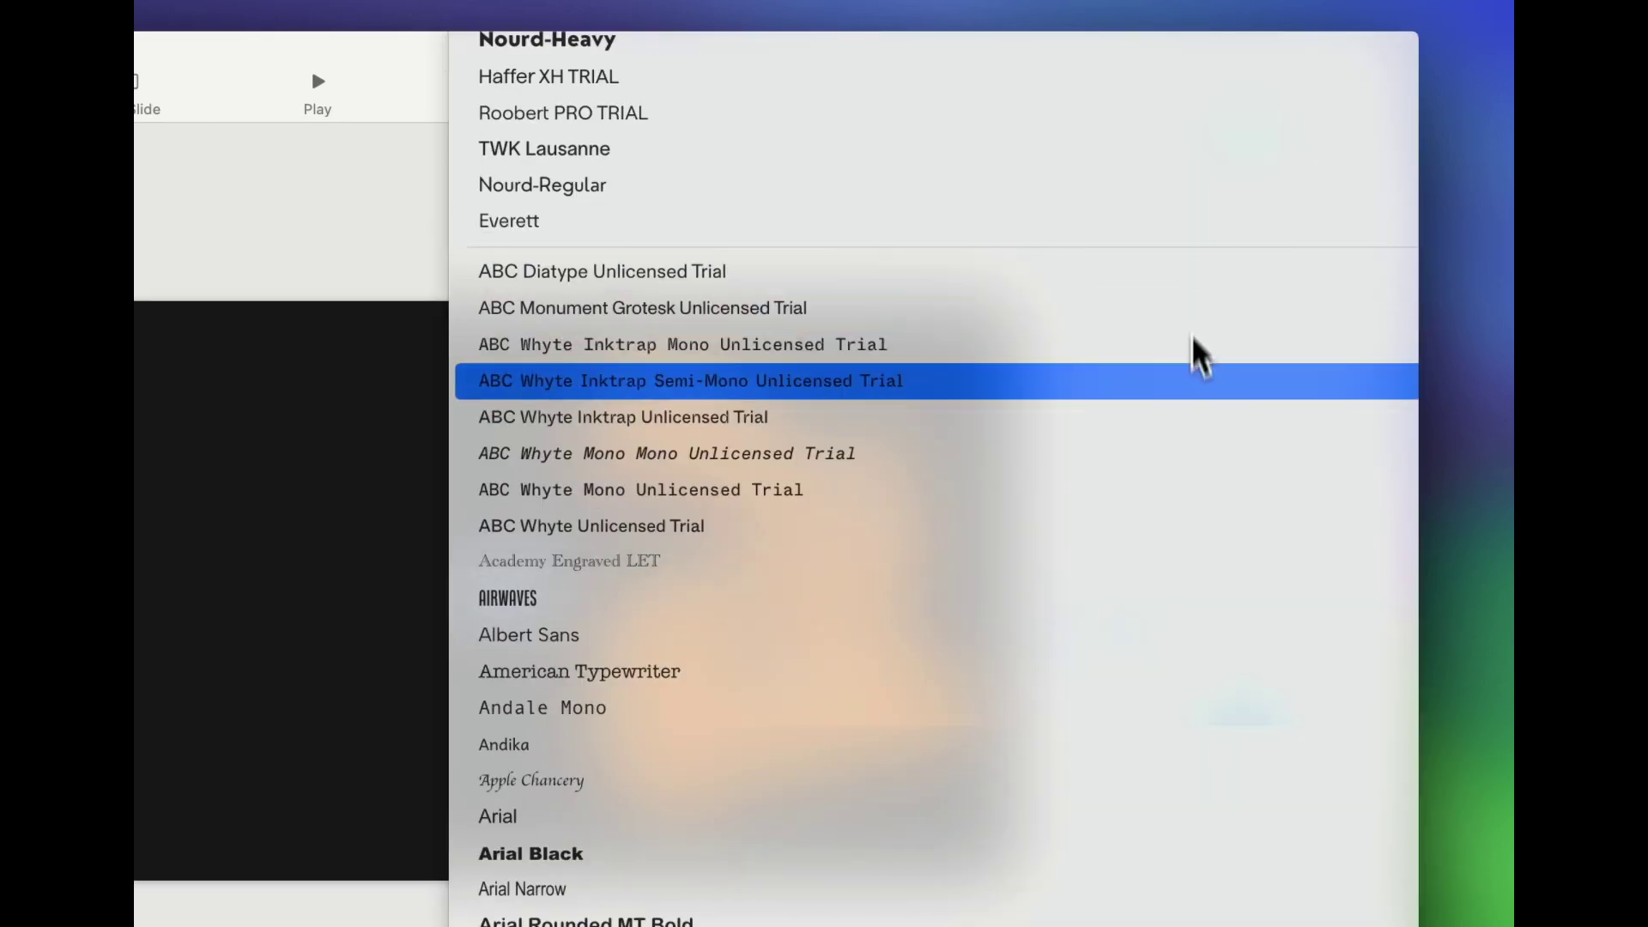
pyautogui.scroll(-5, 1199, 395)
pyautogui.scroll(-2, 1199, 398)
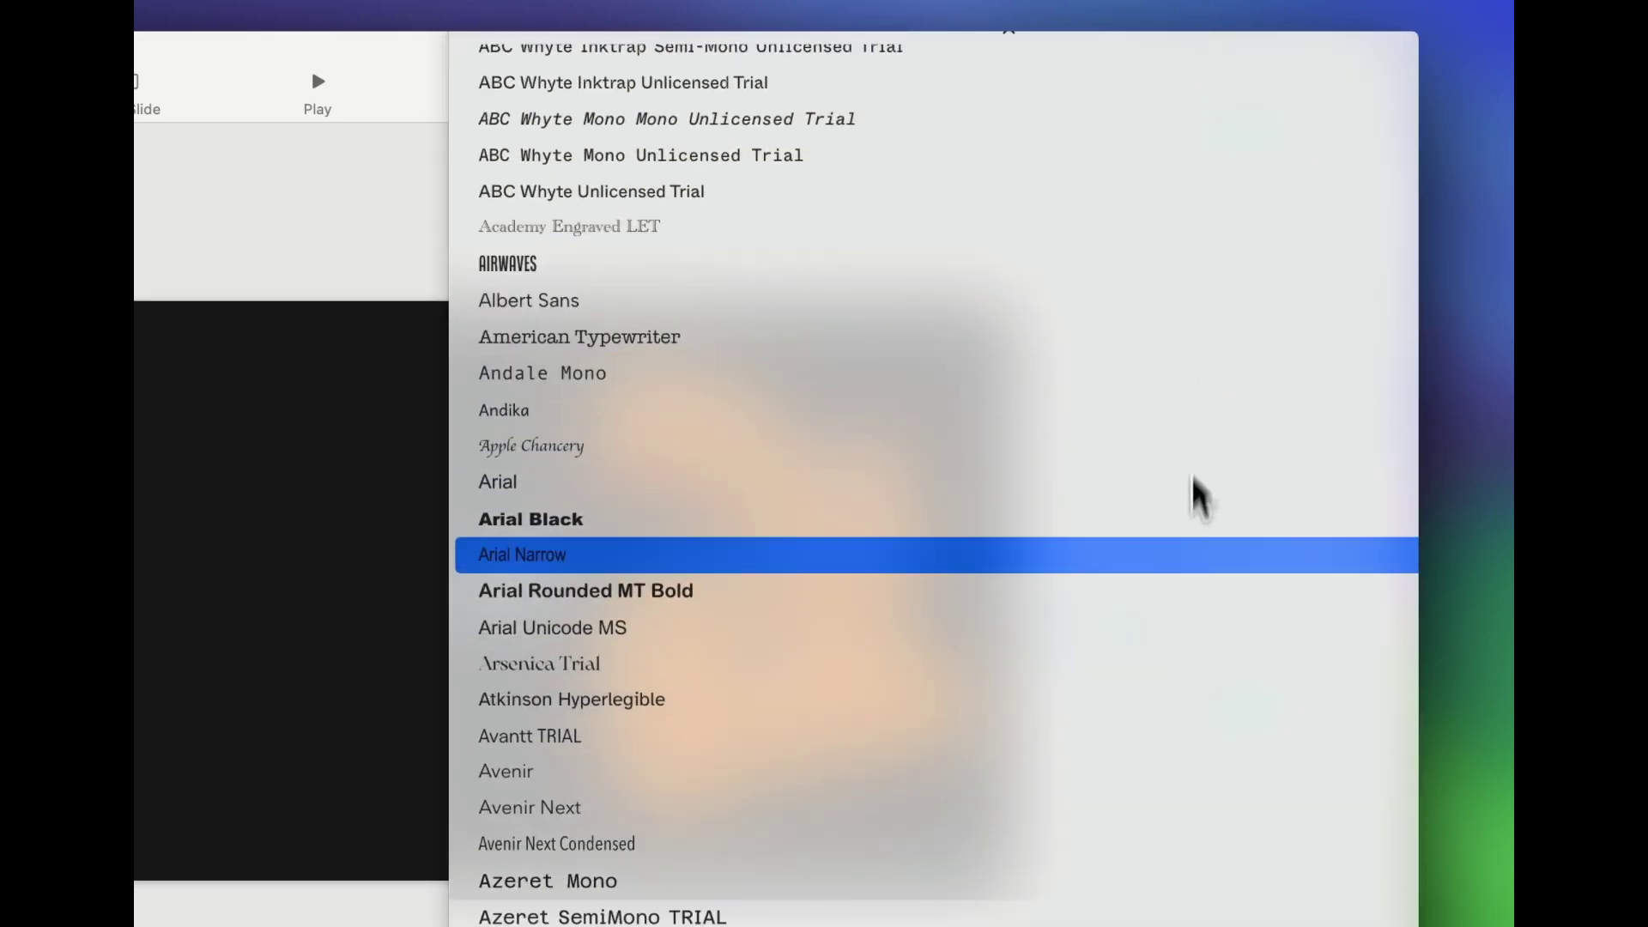
pyautogui.click(1197, 670)
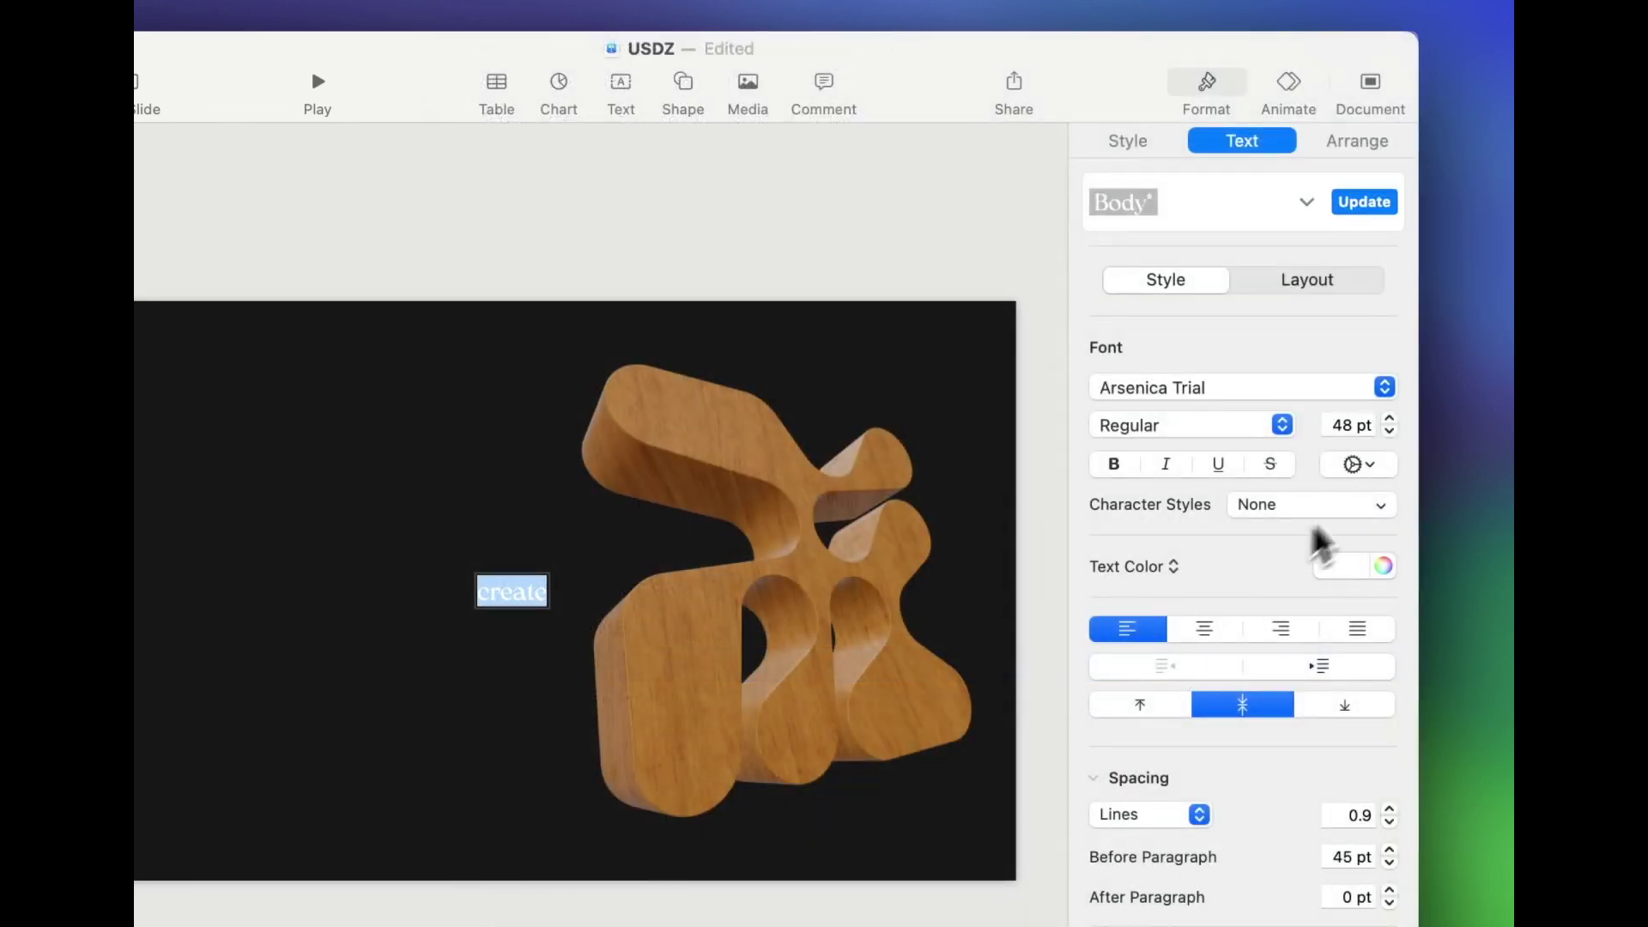
pyautogui.press('Return')
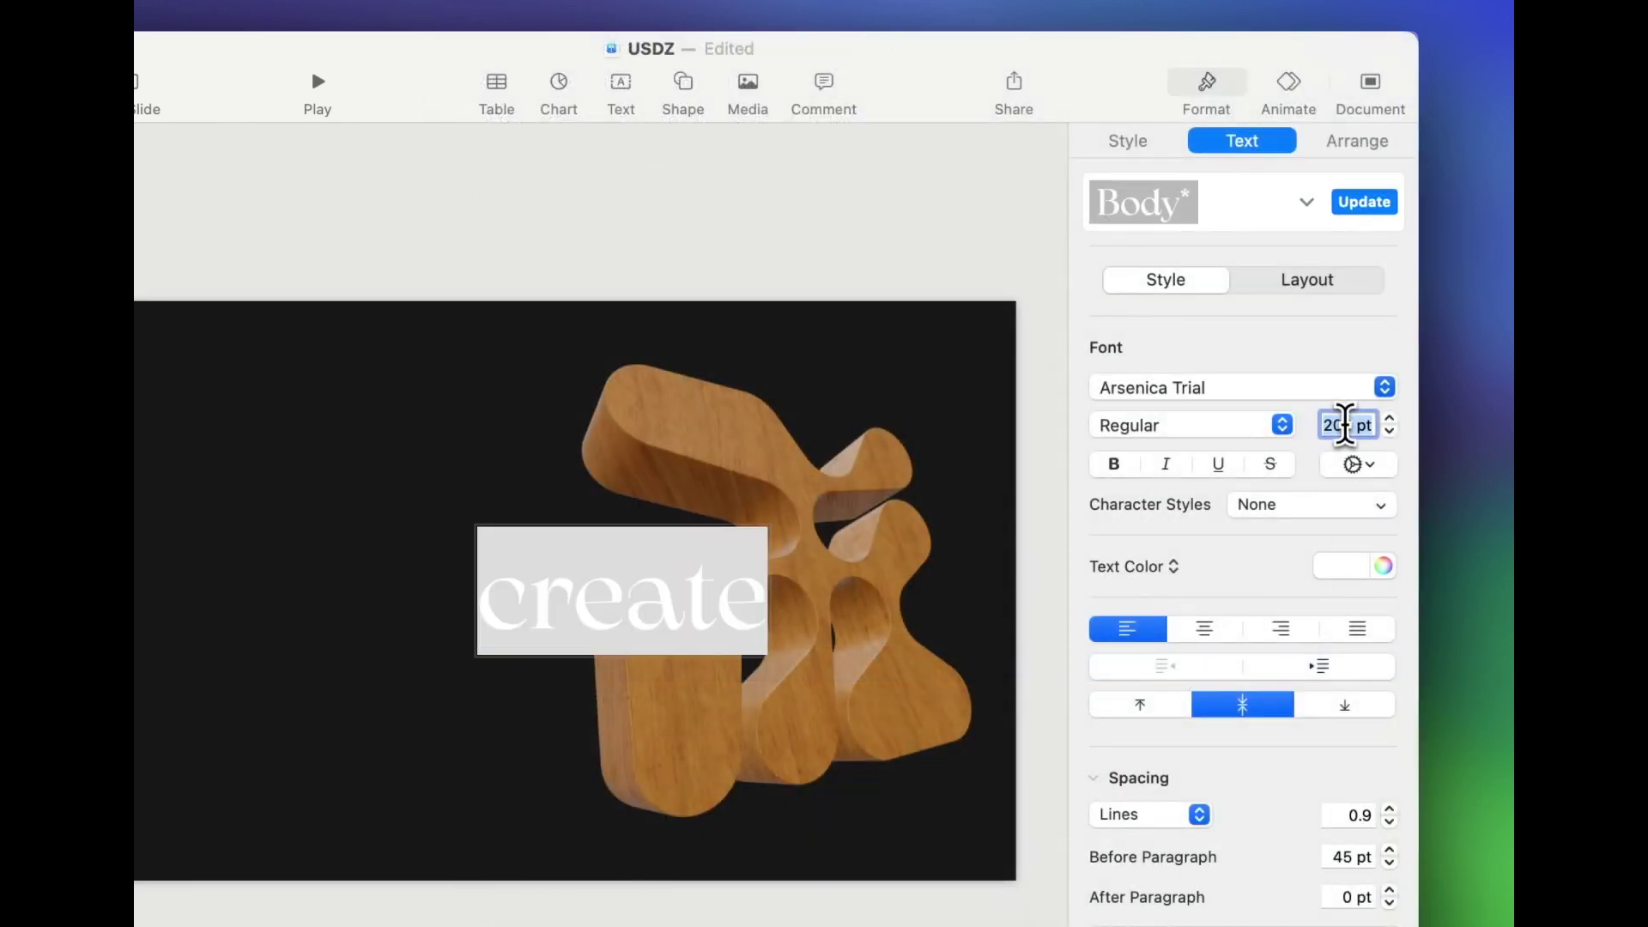
pyautogui.write('300')
pyautogui.press('Return')
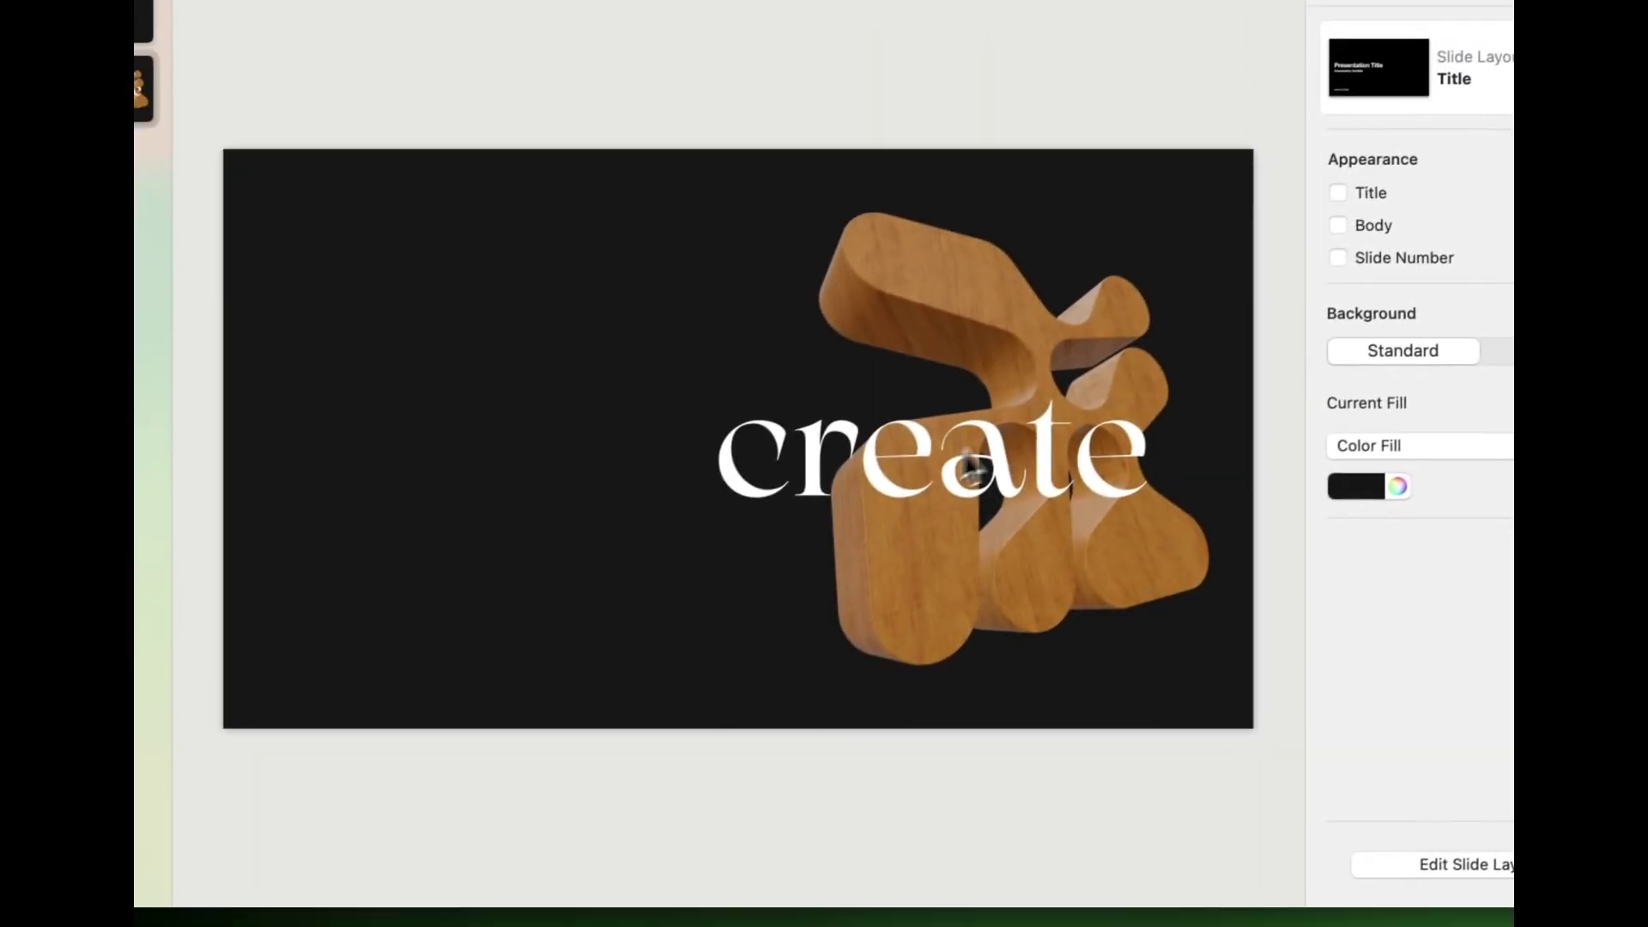
pyautogui.moveTo(797, 602); pyautogui.dragTo(488, 614)
pyautogui.moveTo(723, 454); pyautogui.dragTo(618, 405)
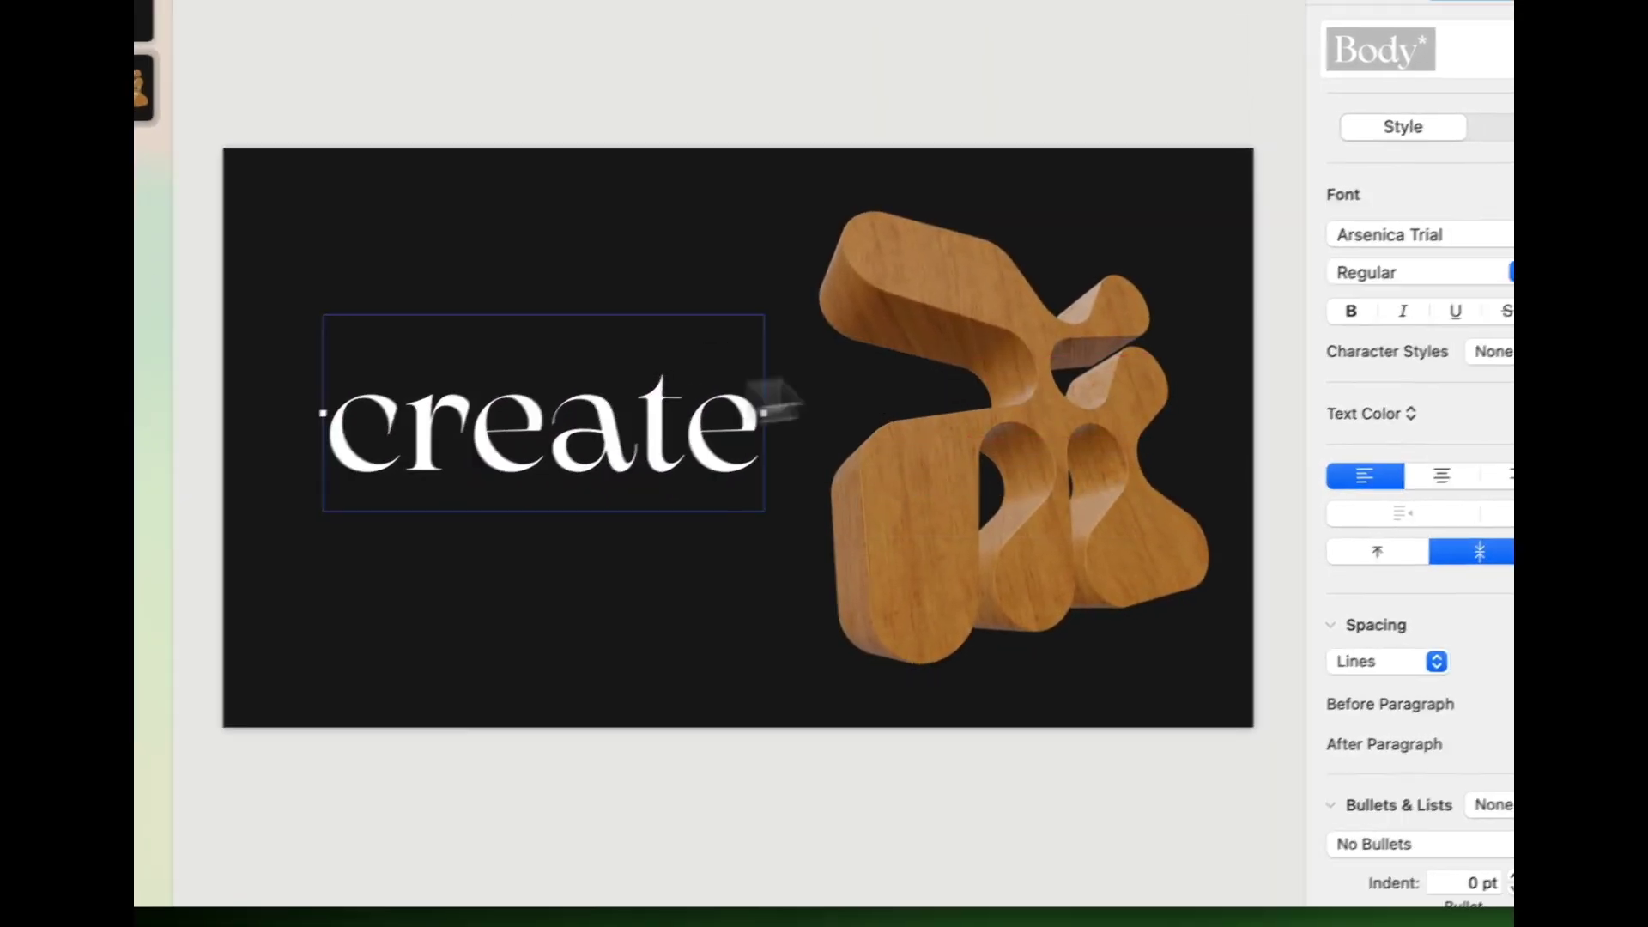
# Change the text weight to Demibold and place it left of the wooden shape.
pyautogui.click(1373, 267)
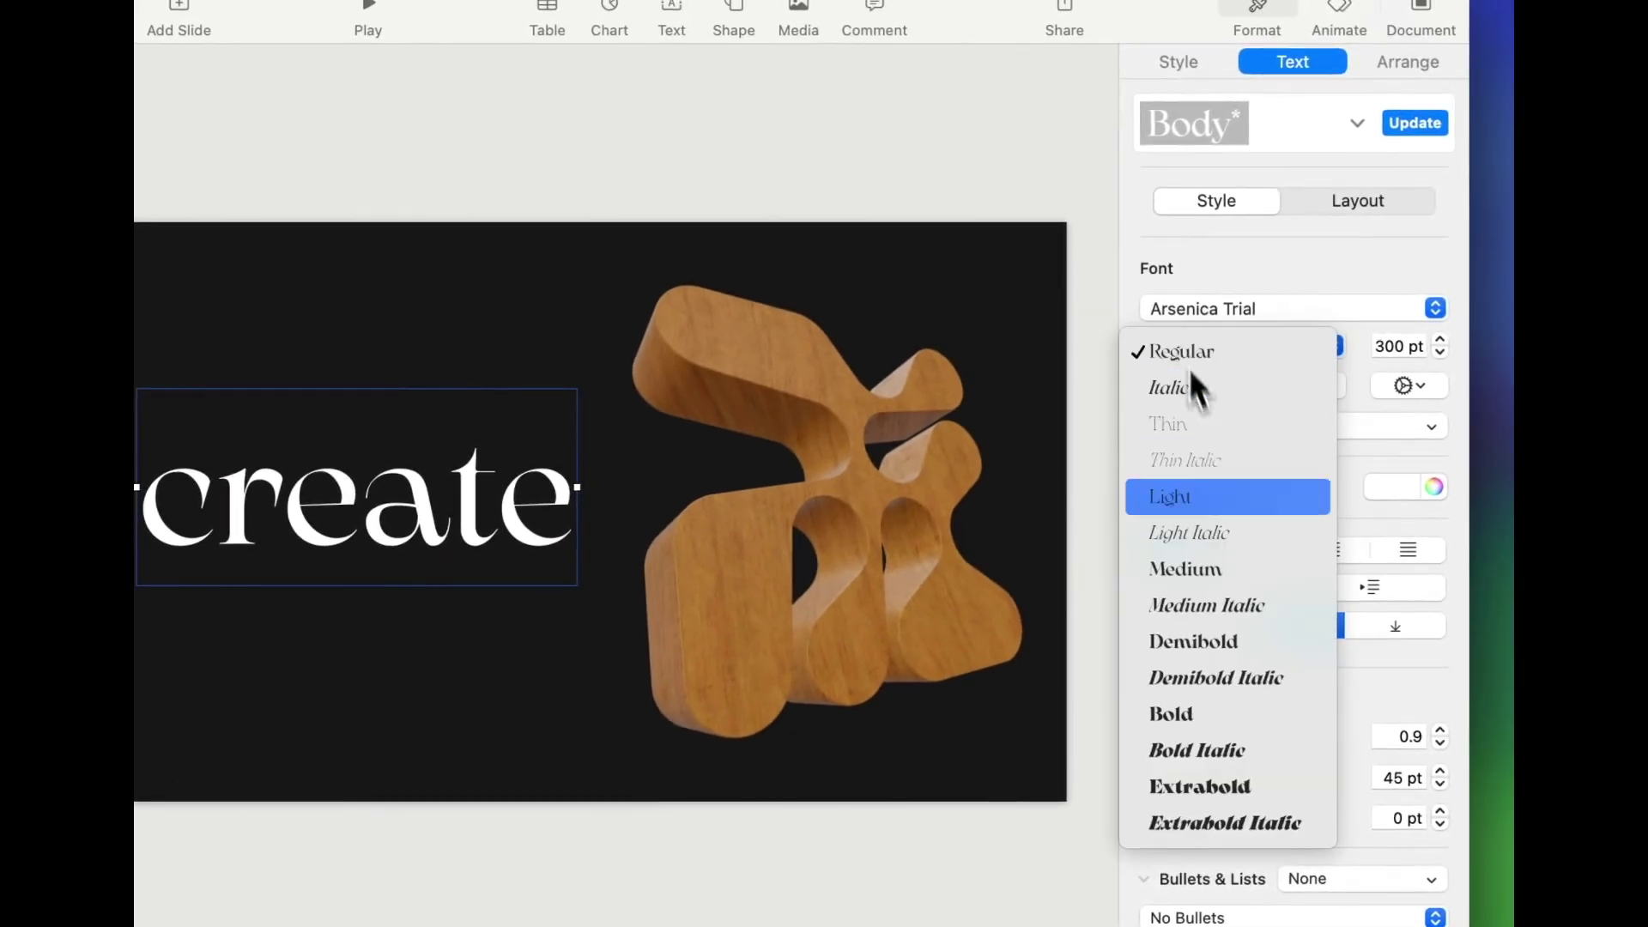
pyautogui.click(1250, 583)
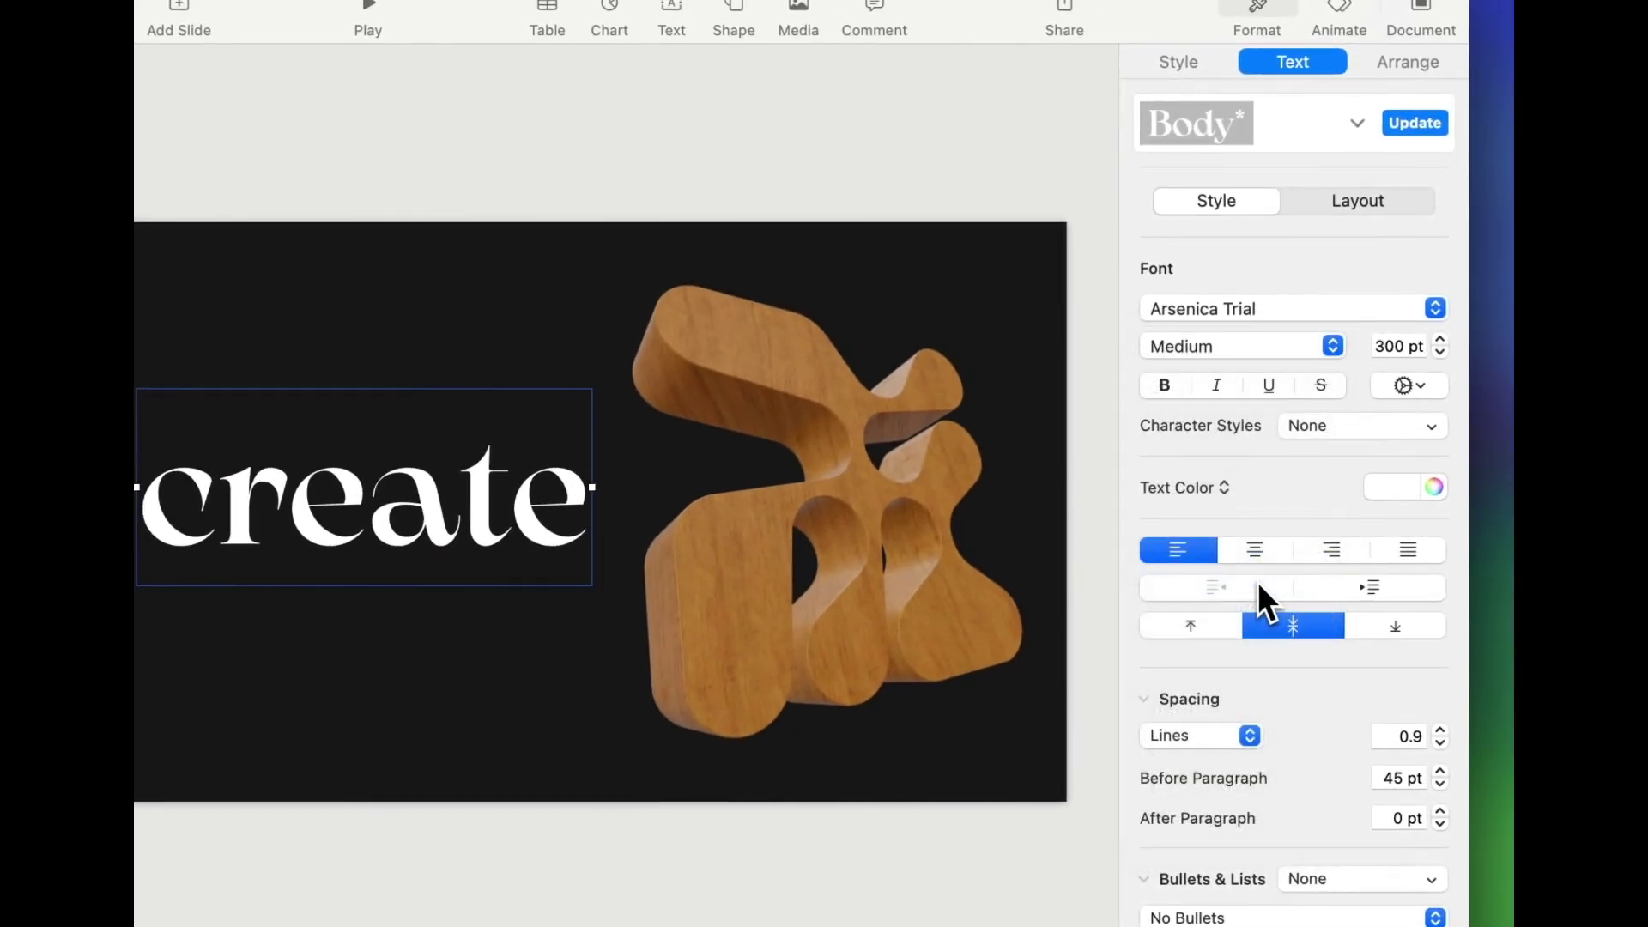
pyautogui.click(1207, 350)
pyautogui.click(1209, 417)
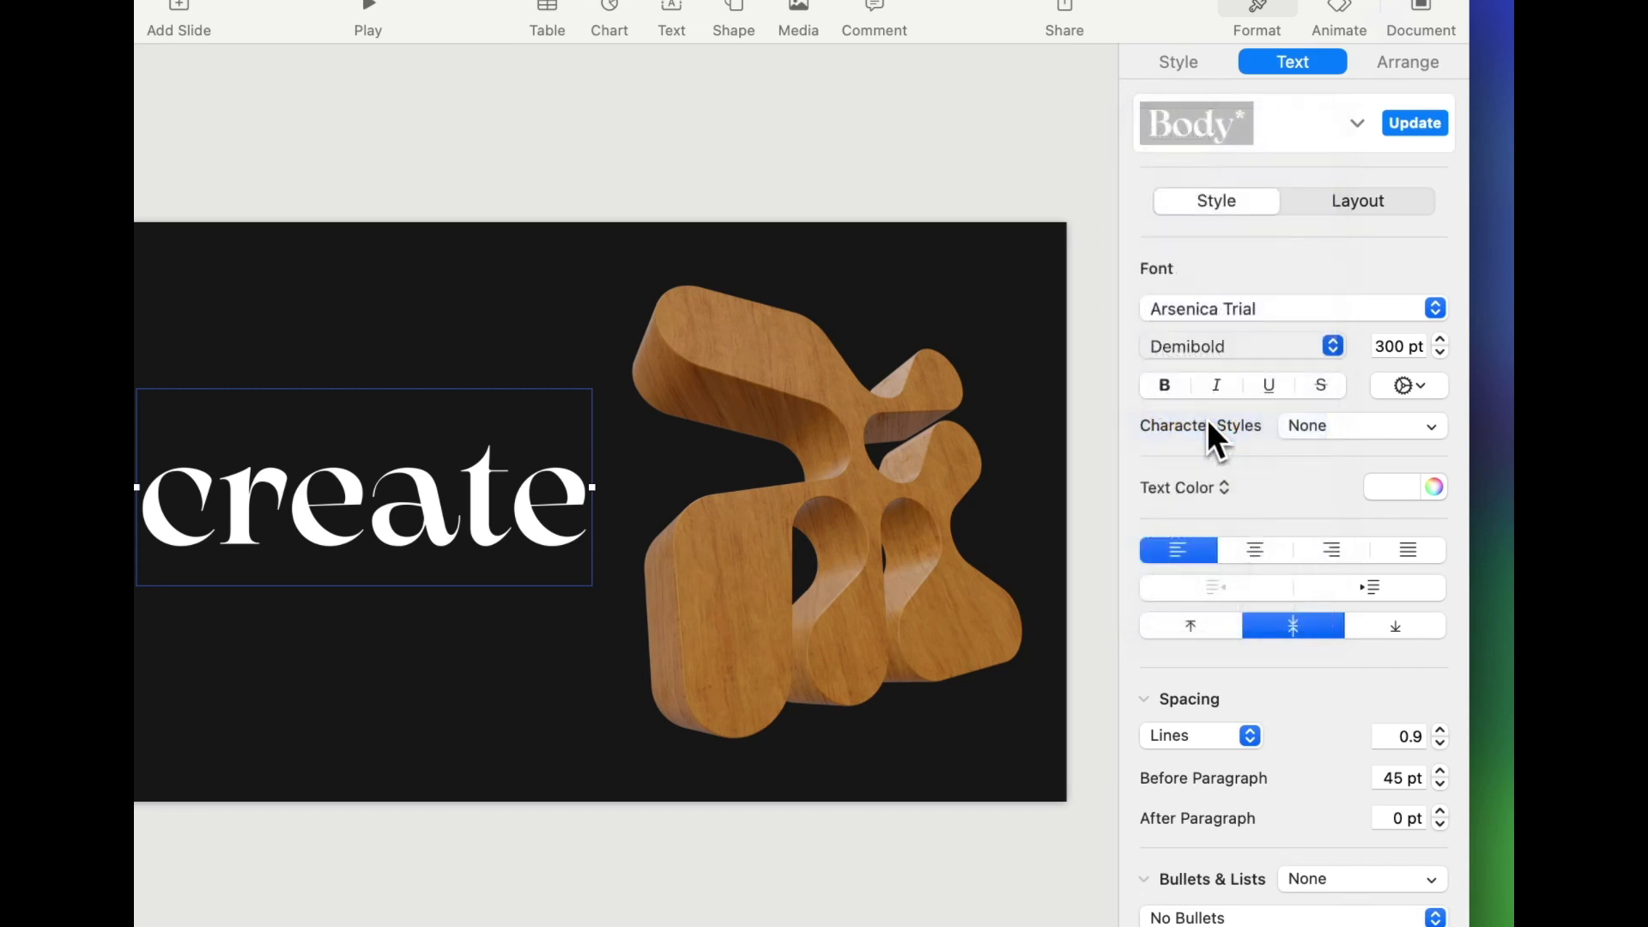
pyautogui.click(489, 608)
pyautogui.moveTo(503, 541); pyautogui.dragTo(505, 531)
pyautogui.moveTo(618, 469); pyautogui.dragTo(611, 482)
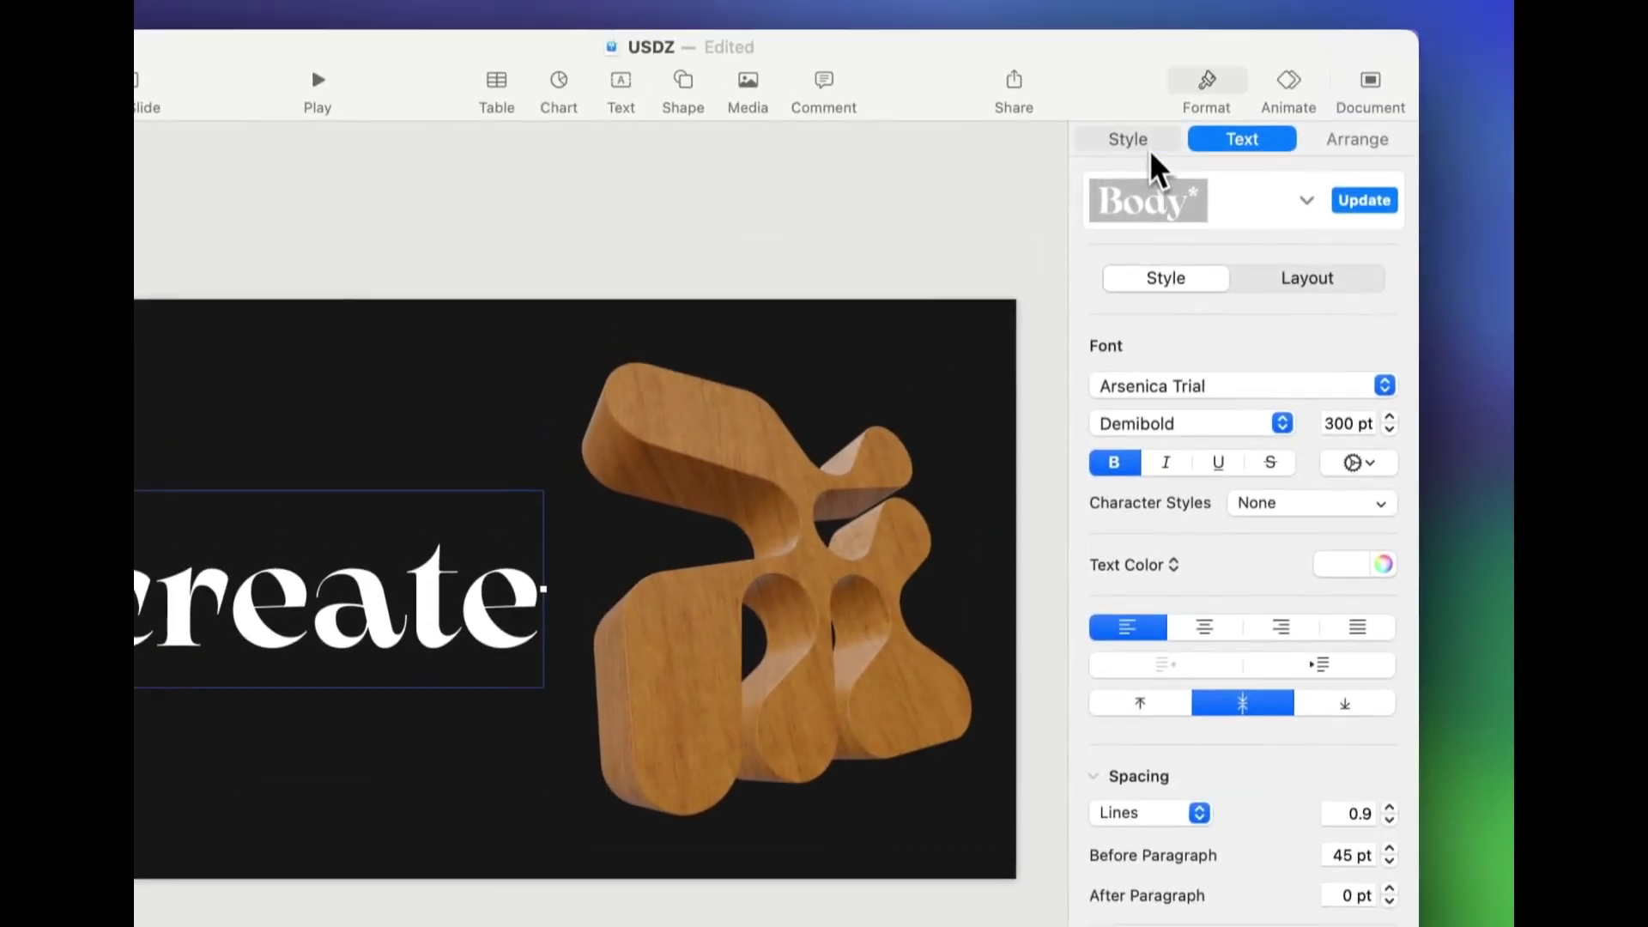
# Lower the 'create' text's opacity to 56% and nudge it up on slide 2.
pyautogui.click(1148, 76)
pyautogui.moveTo(1284, 647); pyautogui.dragTo(1196, 654)
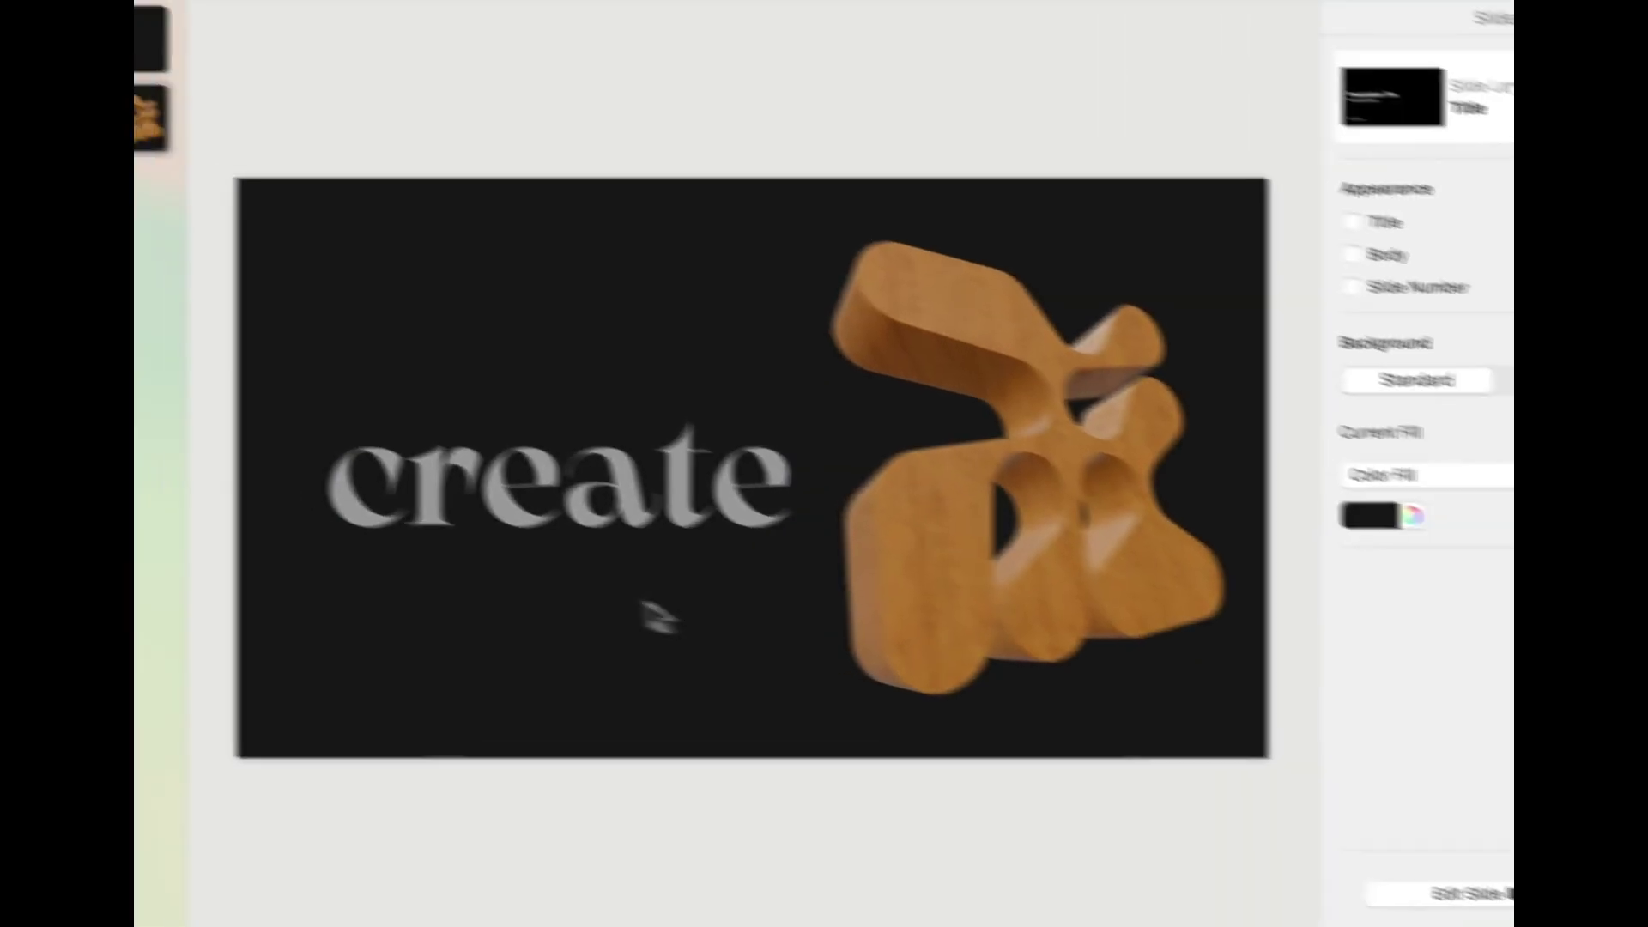
pyautogui.click(719, 563)
pyautogui.moveTo(719, 562); pyautogui.dragTo(736, 532)
pyautogui.click(773, 658)
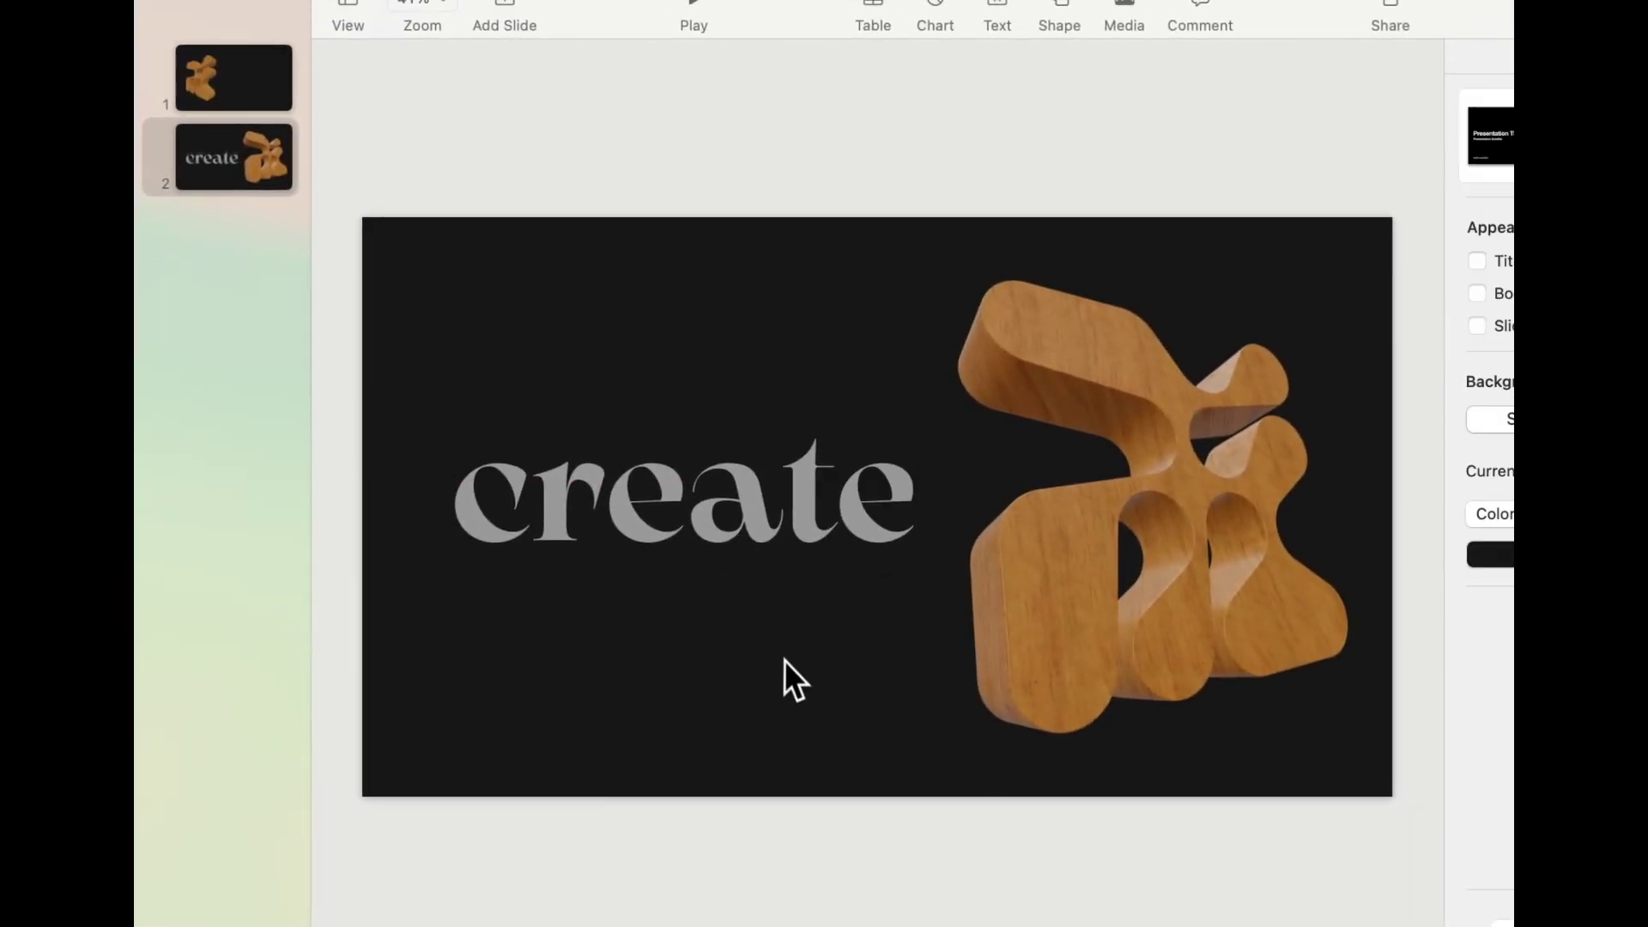
# Copy the 'create' text onto slide 1 and move it just off the left edge.
pyautogui.click(808, 533)
pyautogui.press('super+c')
pyautogui.click(244, 99)
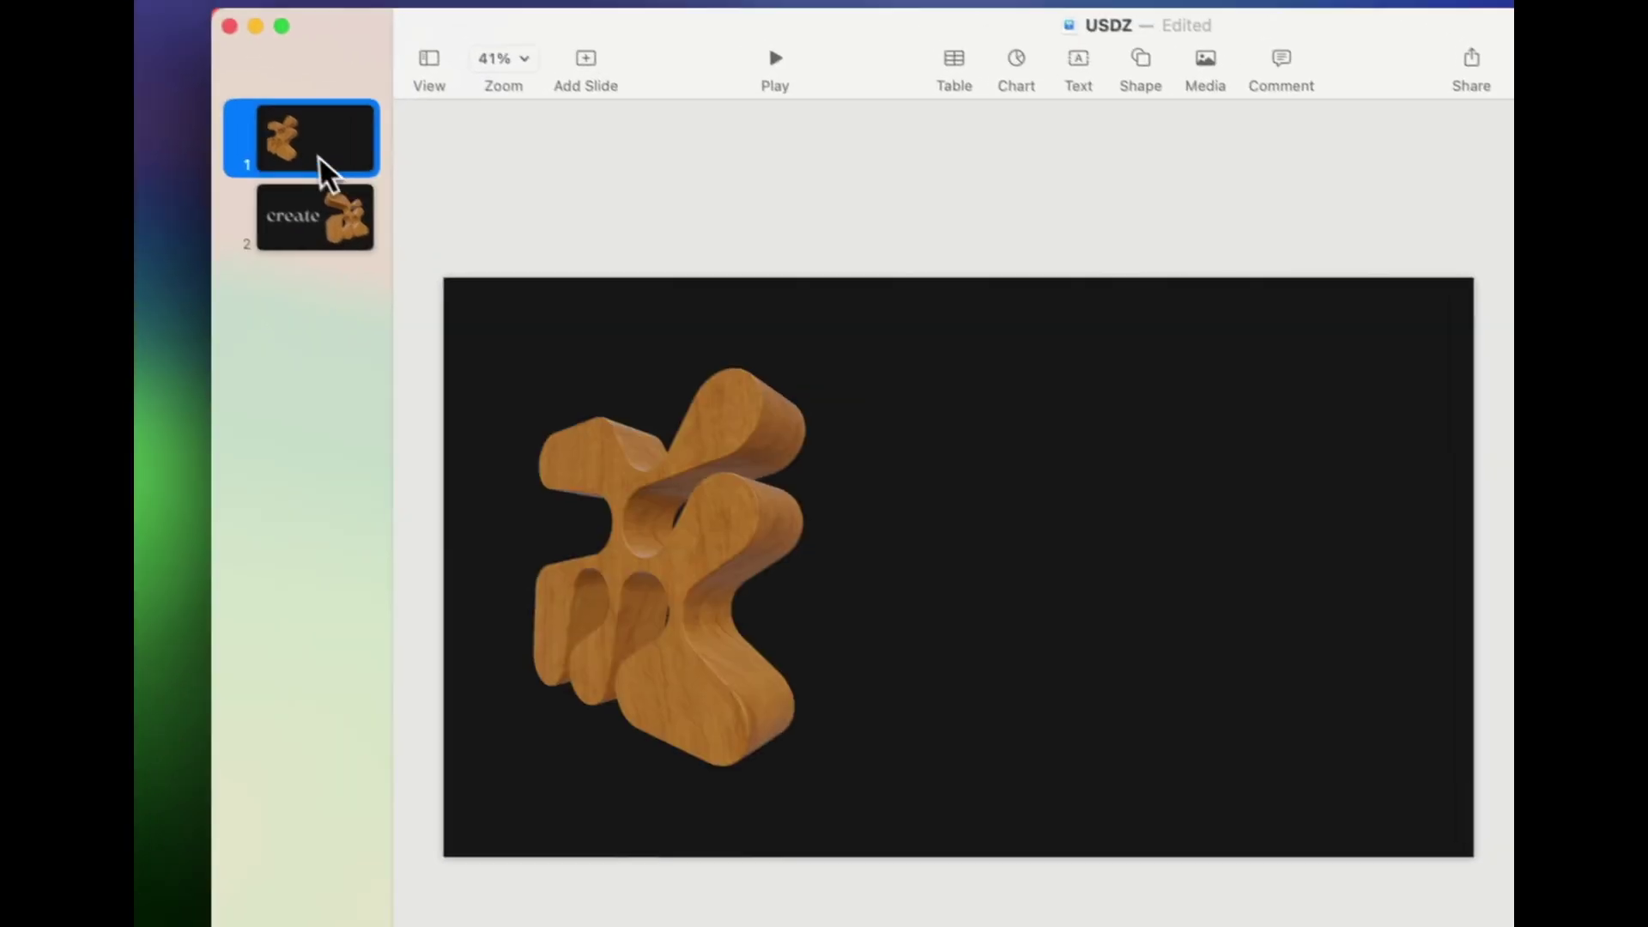
pyautogui.press('super+v')
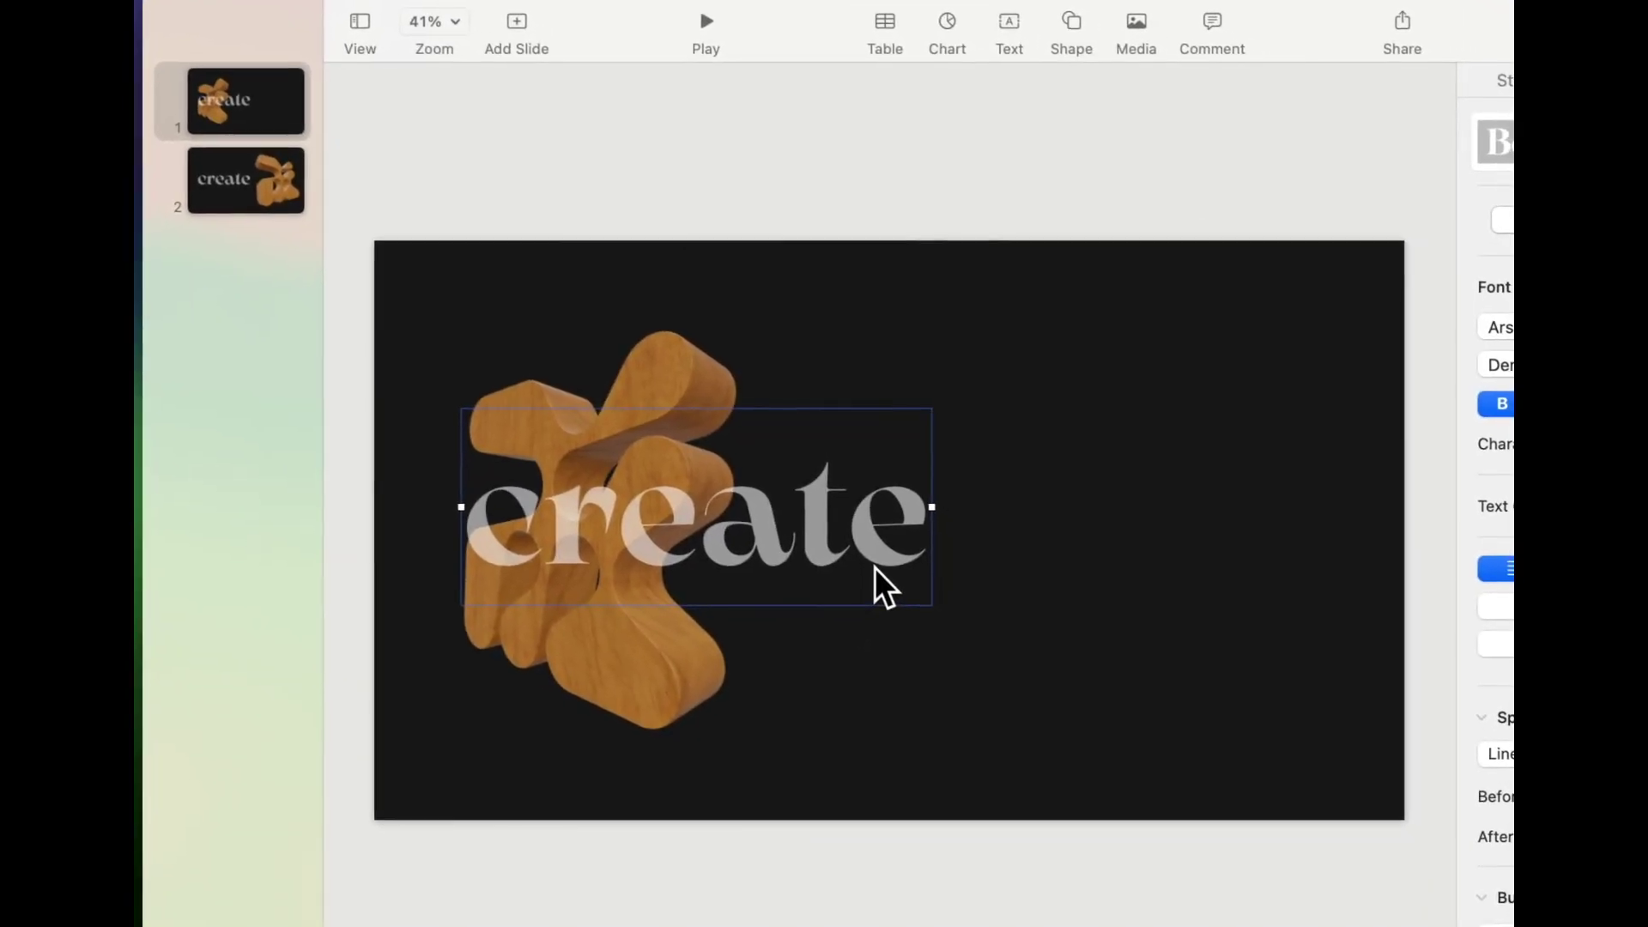
pyautogui.press('Escape')
pyautogui.keyDown('ctrl'); pyautogui.scroll(-3, 954, 616); pyautogui.keyUp('ctrl')
pyautogui.moveTo(872, 569); pyautogui.dragTo(430, 570)
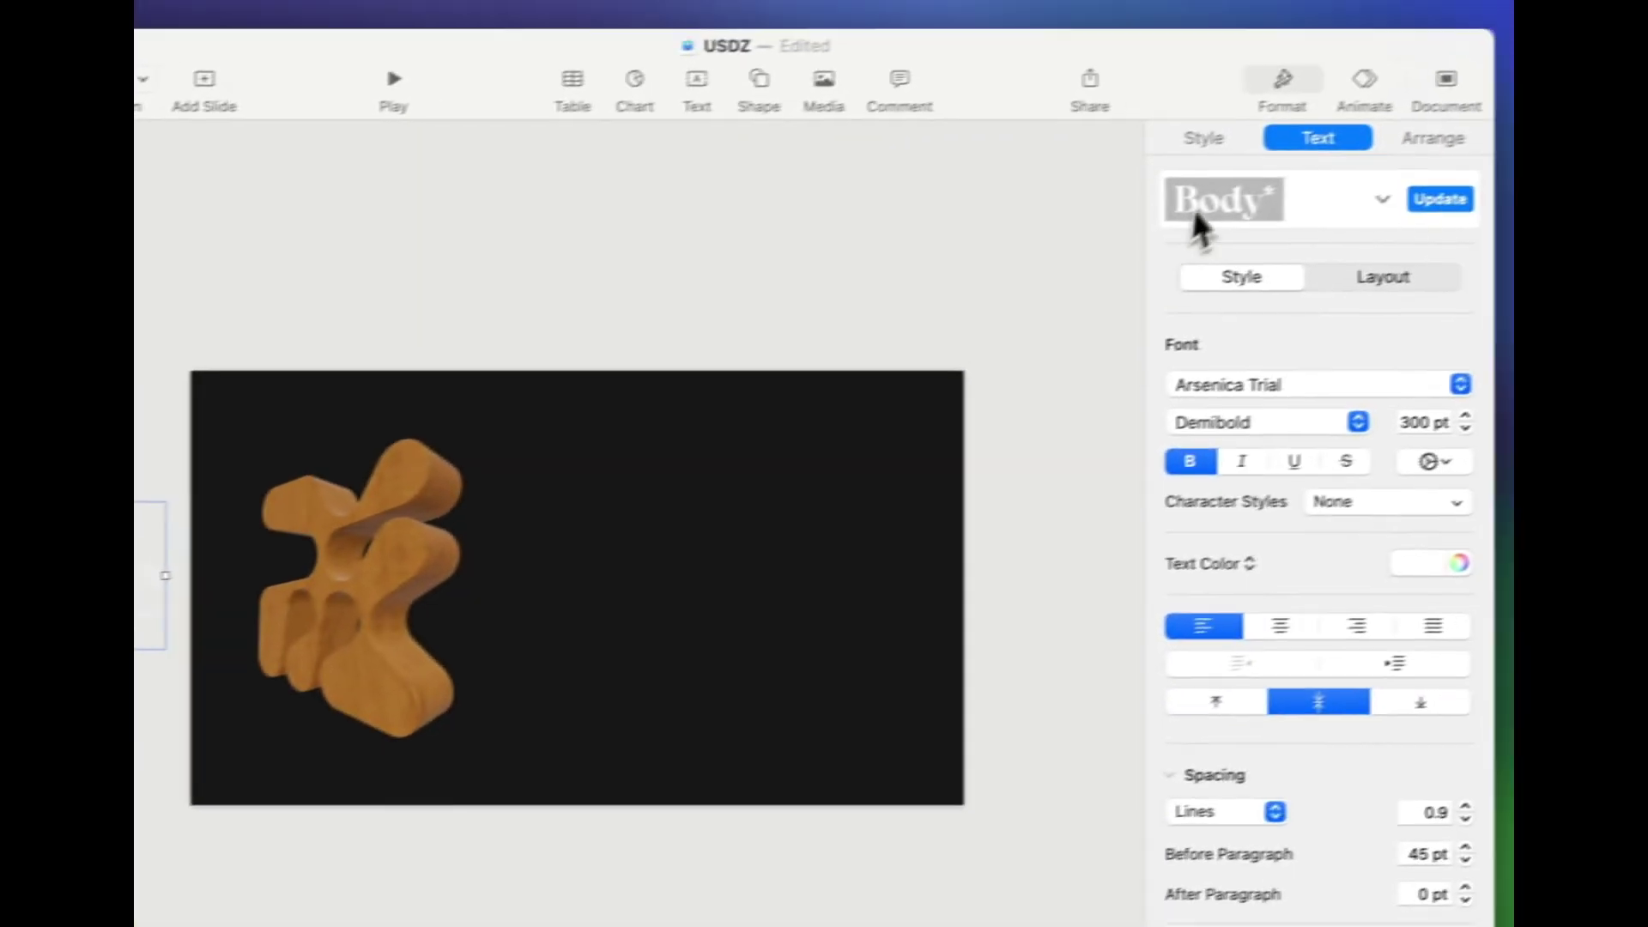
# Set the off-slide copy's opacity to 0% and return to slide 2.
pyautogui.click(1204, 139)
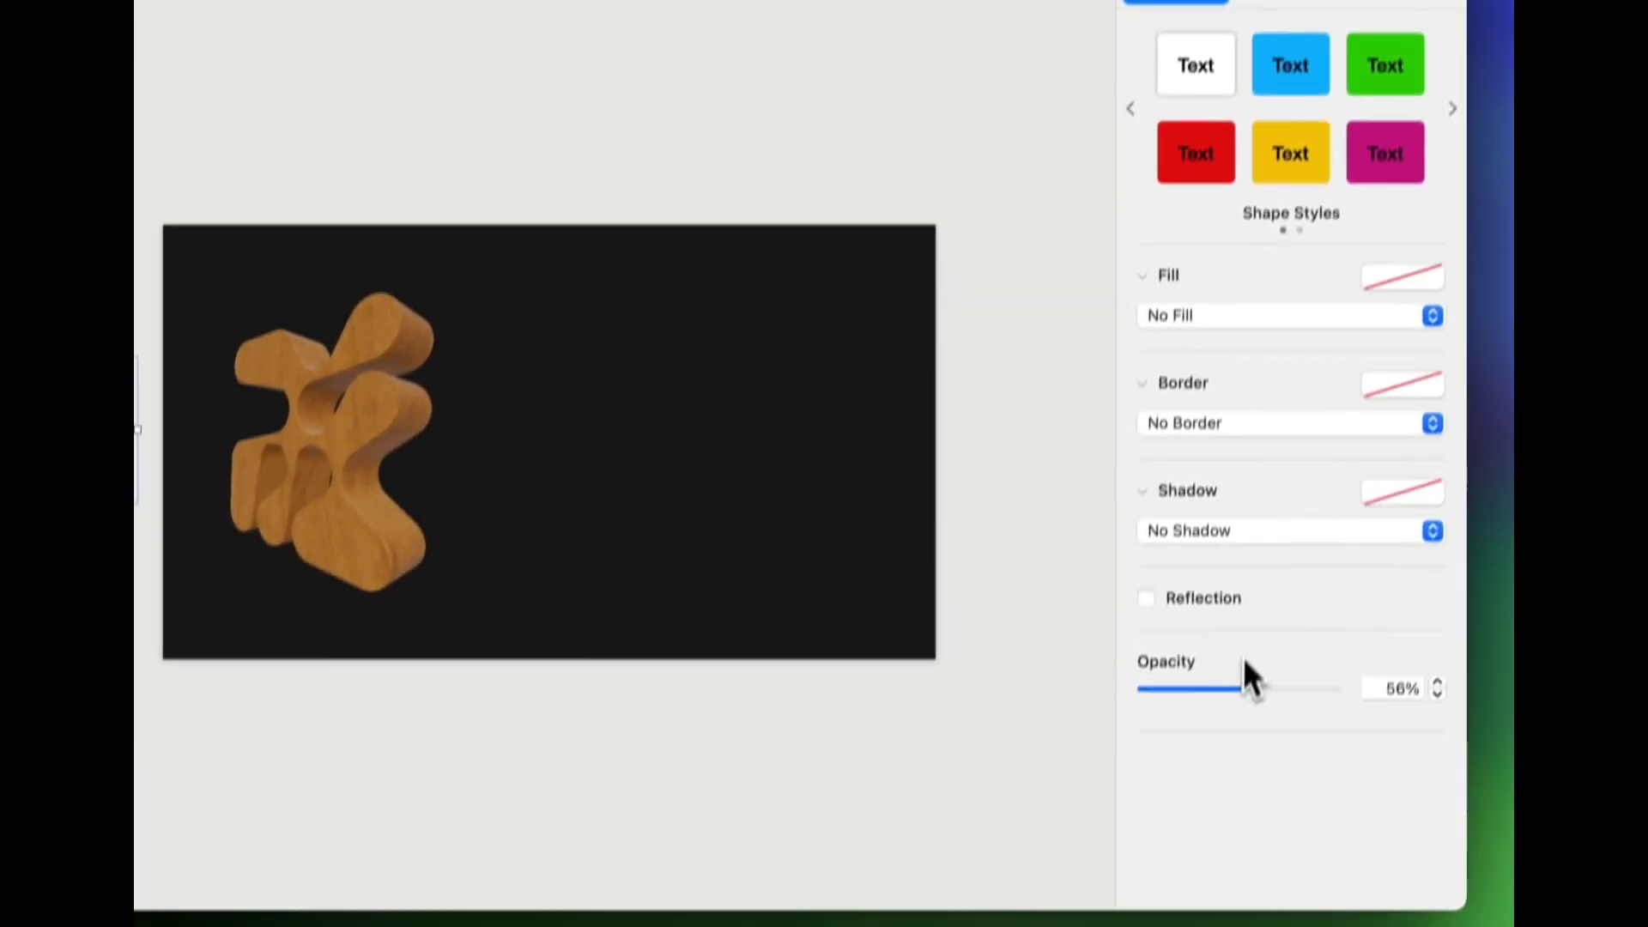
pyautogui.moveTo(1244, 663); pyautogui.dragTo(1103, 709)
pyautogui.click(942, 616)
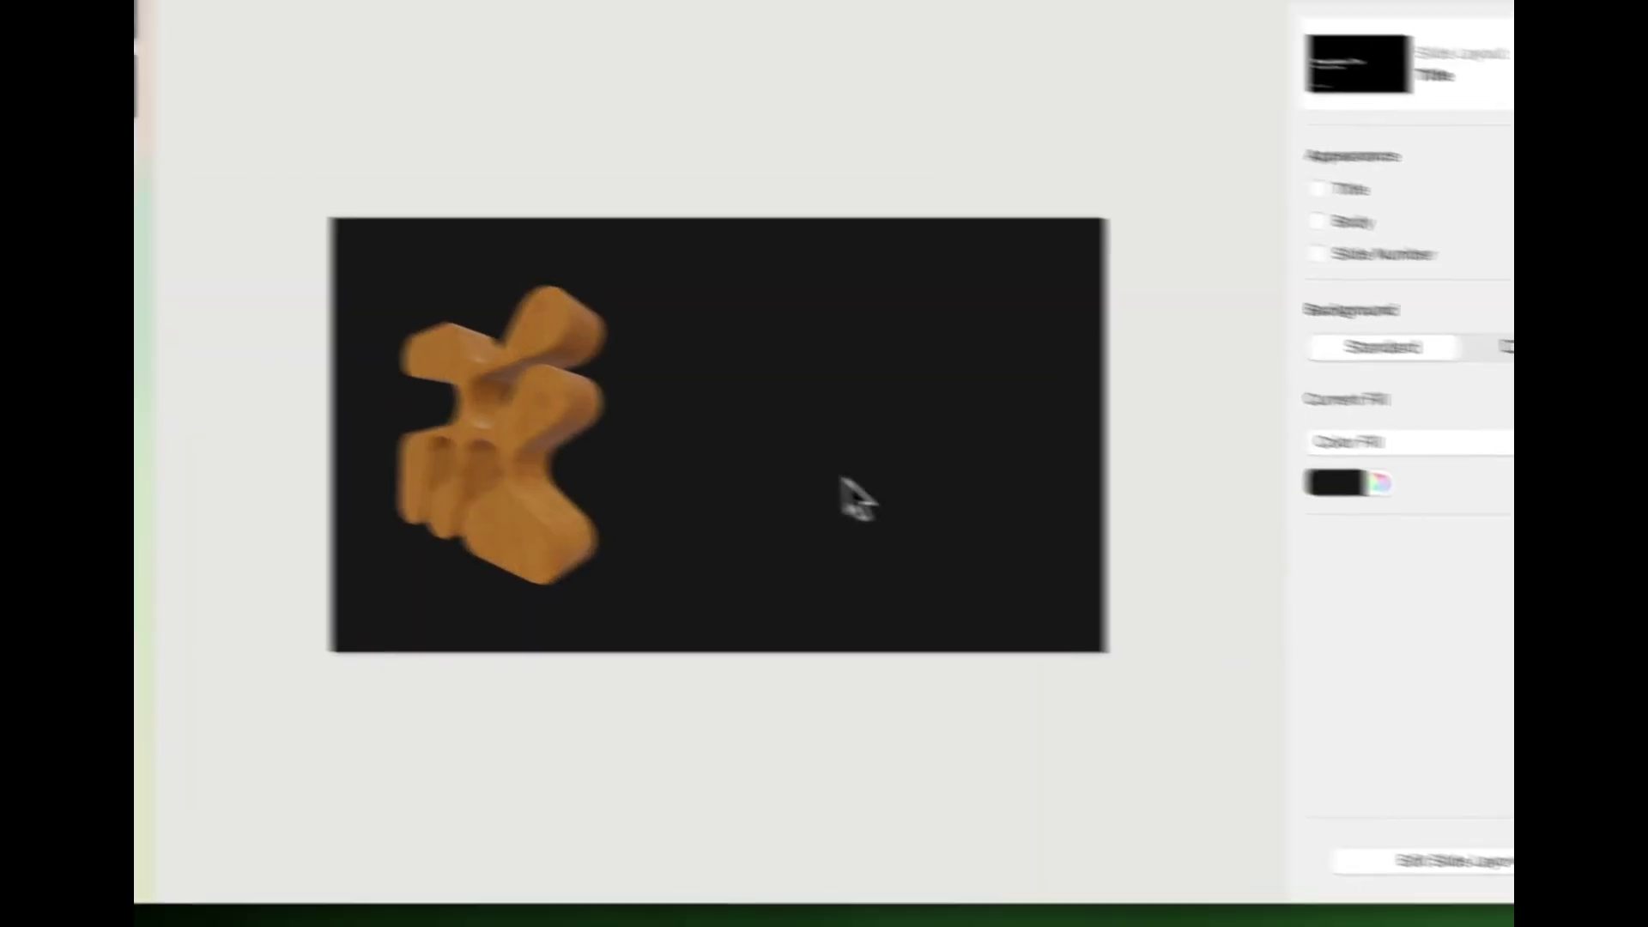
pyautogui.click(703, 486)
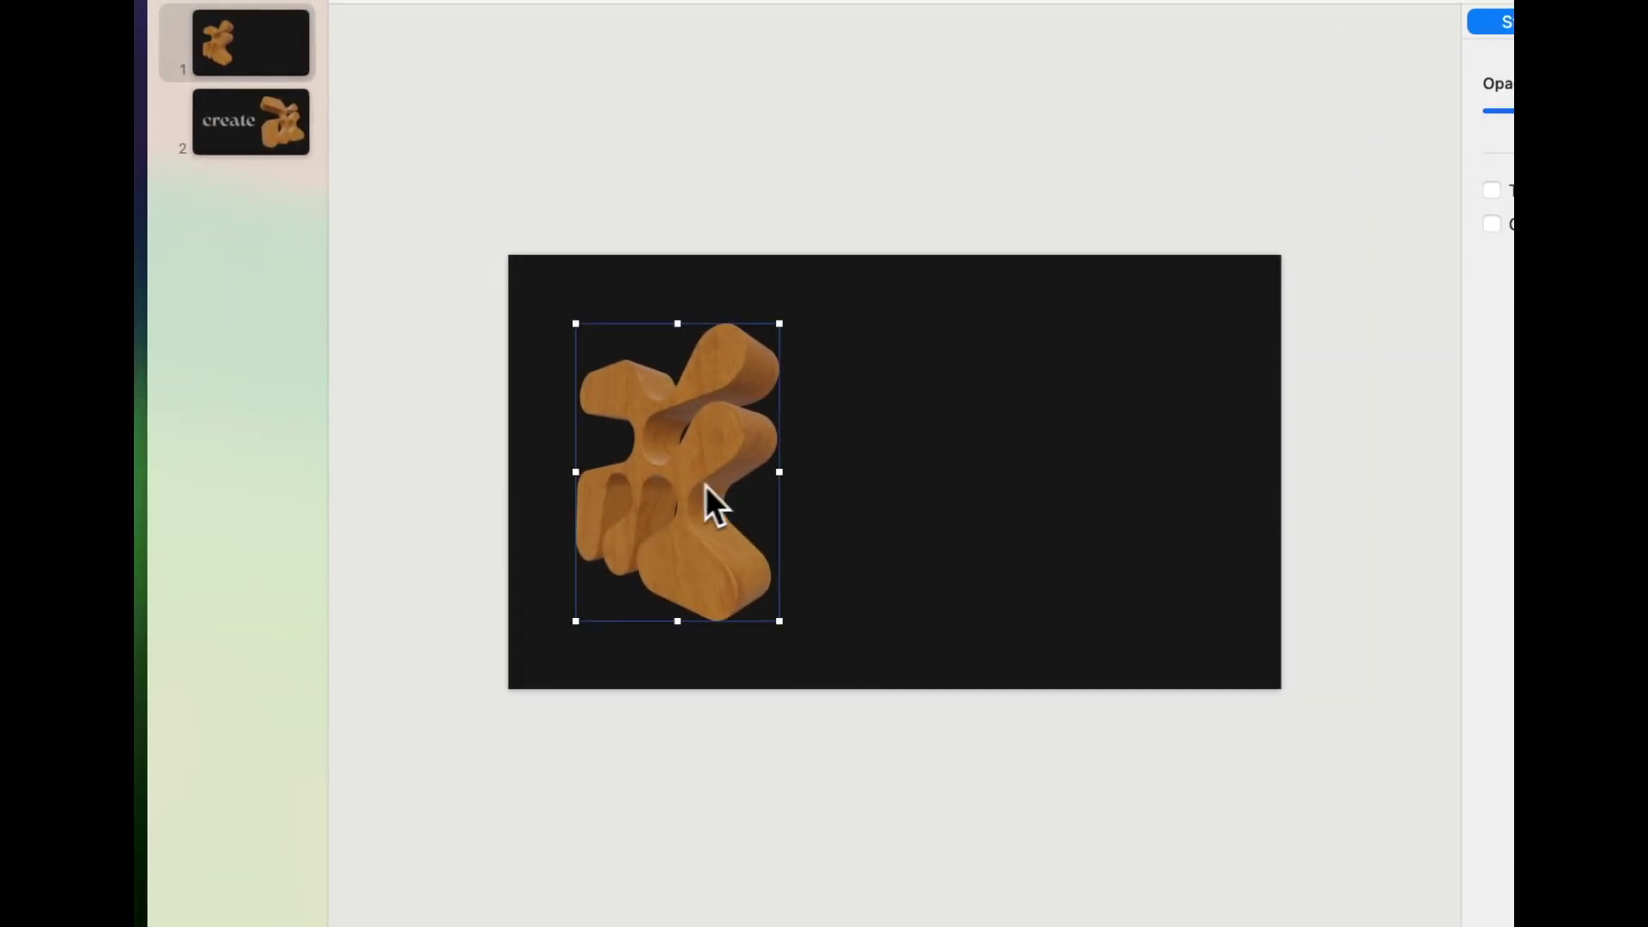
pyautogui.click(430, 484)
pyautogui.click(255, 145)
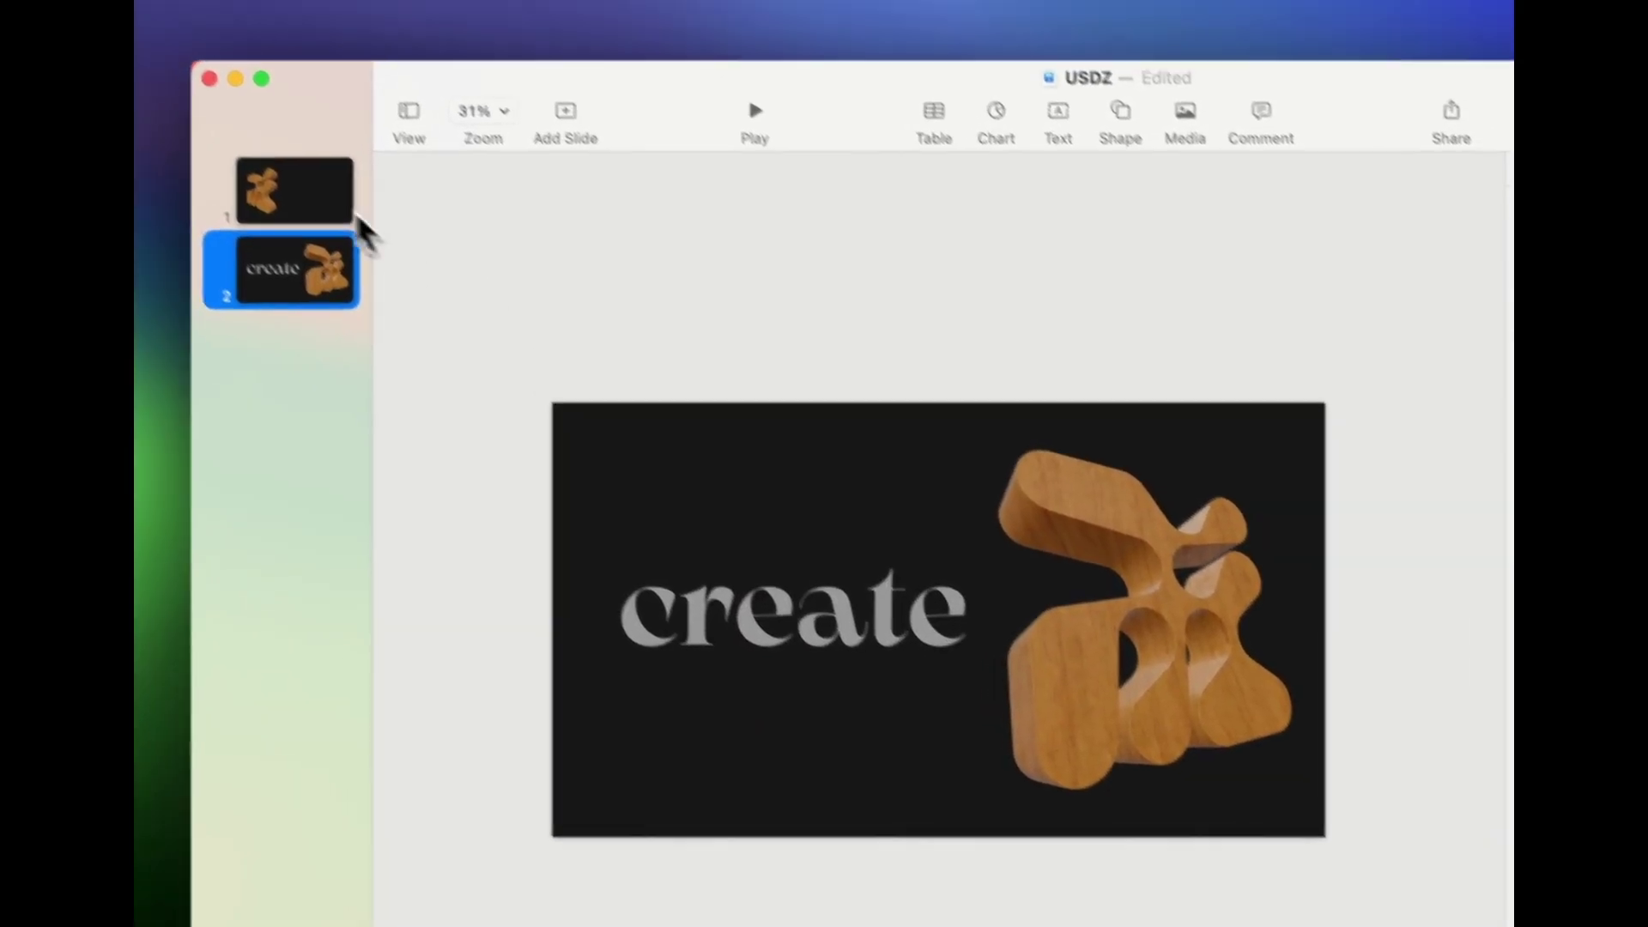
# Give slide 1 a 2-second Magic Move transition.
pyautogui.click(274, 163)
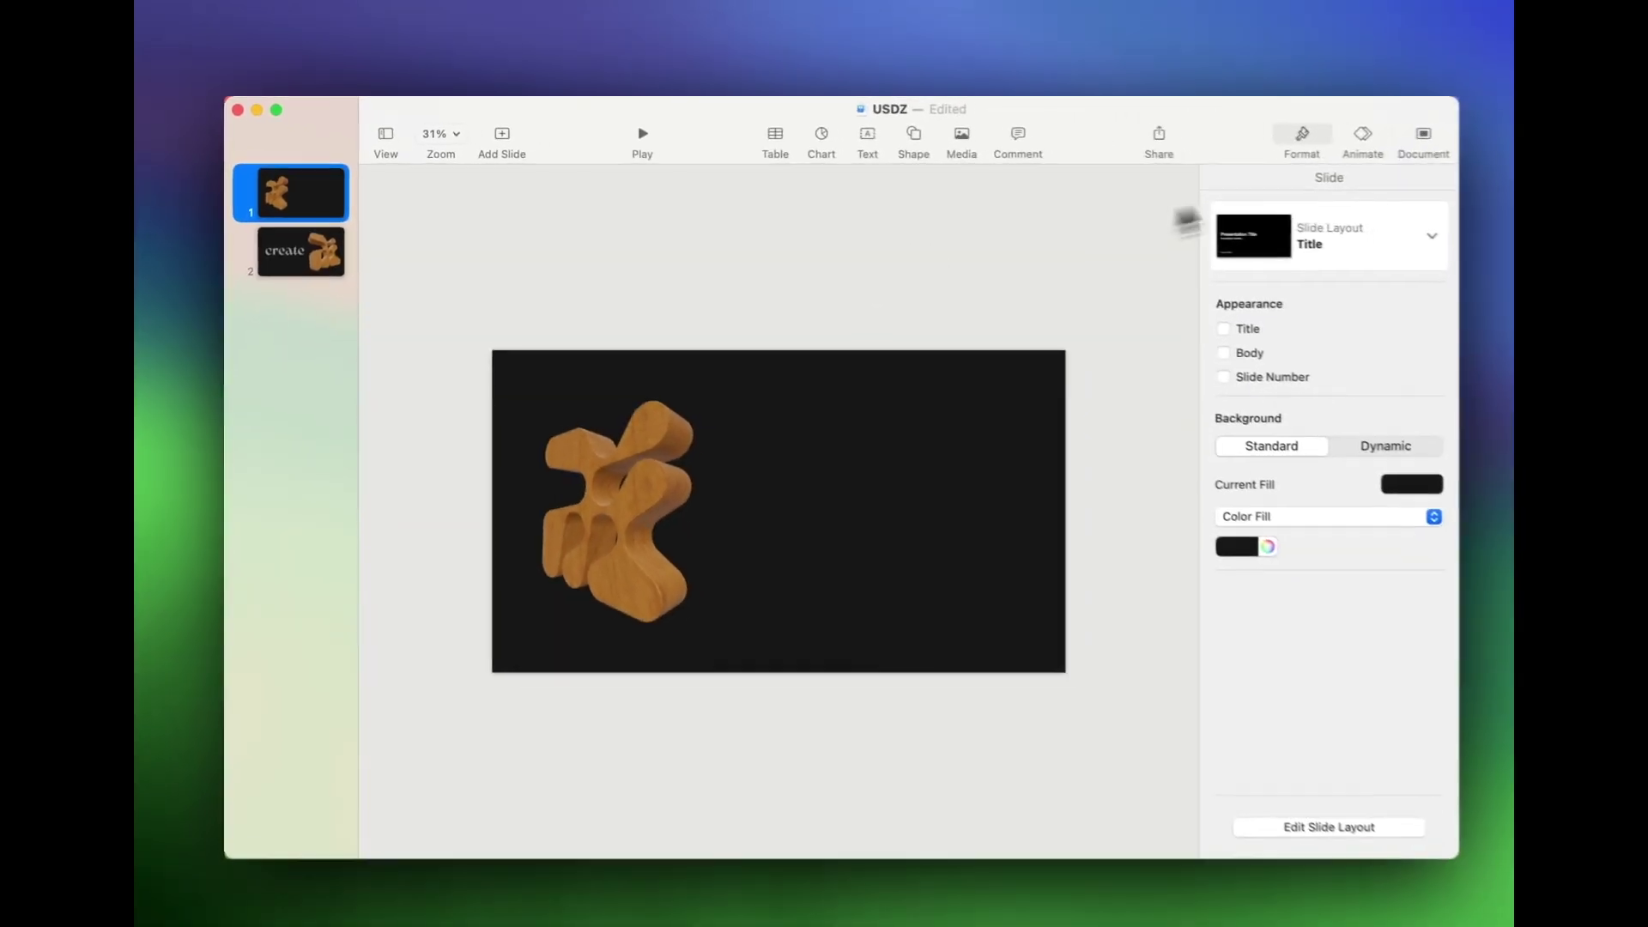
pyautogui.click(1326, 136)
pyautogui.click(1319, 238)
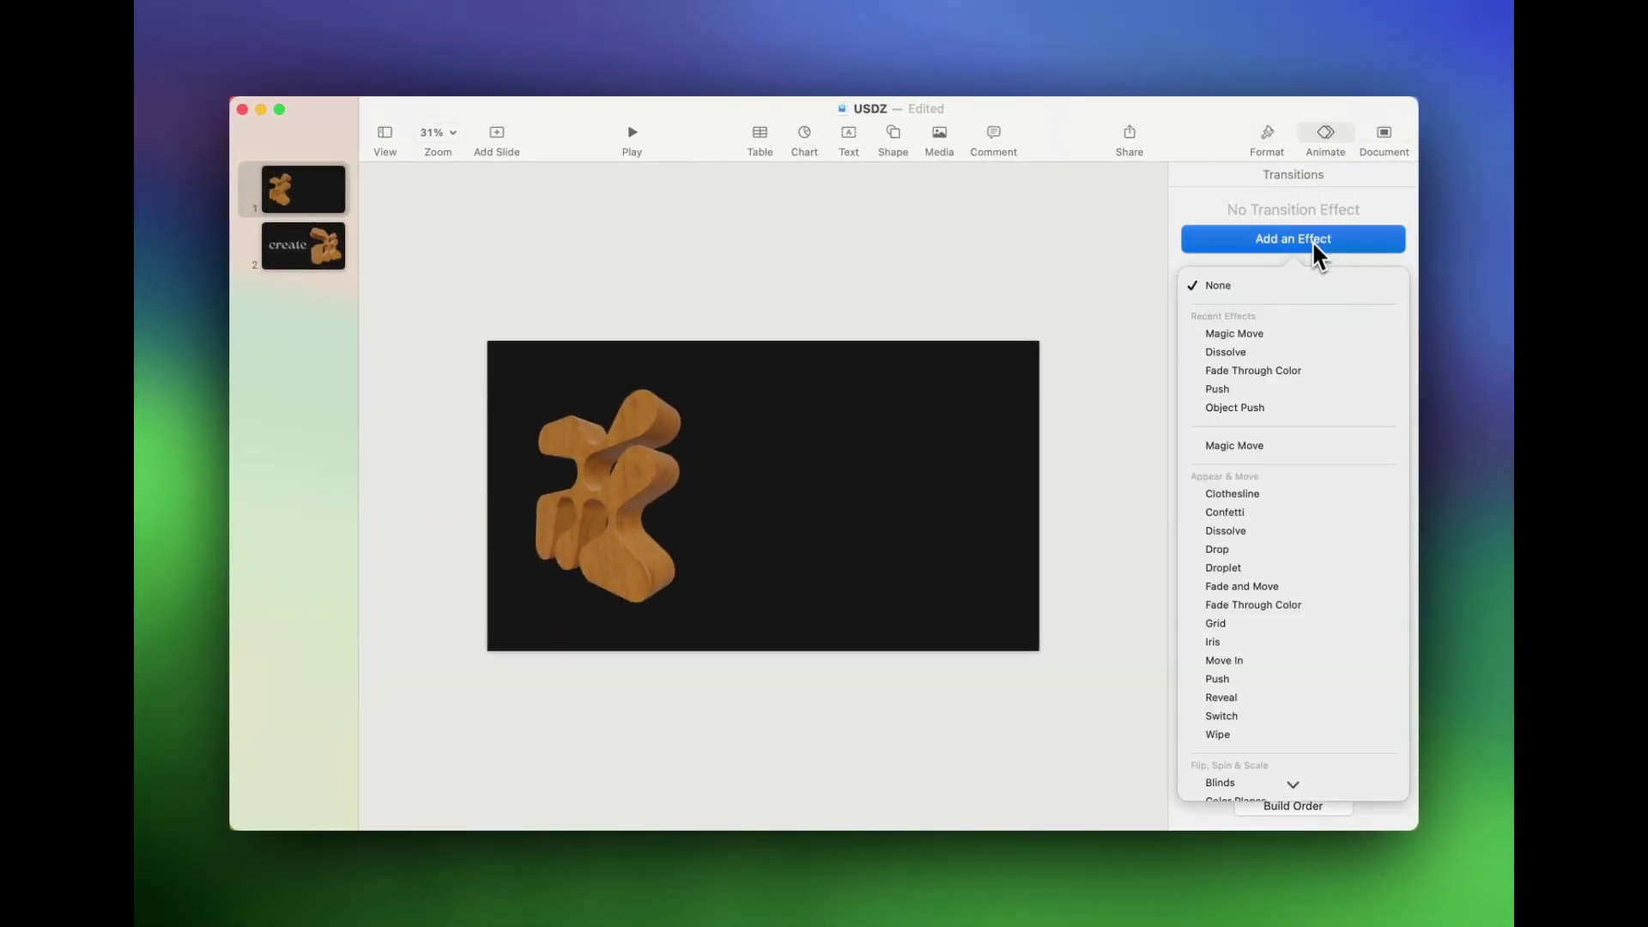
pyautogui.click(1296, 344)
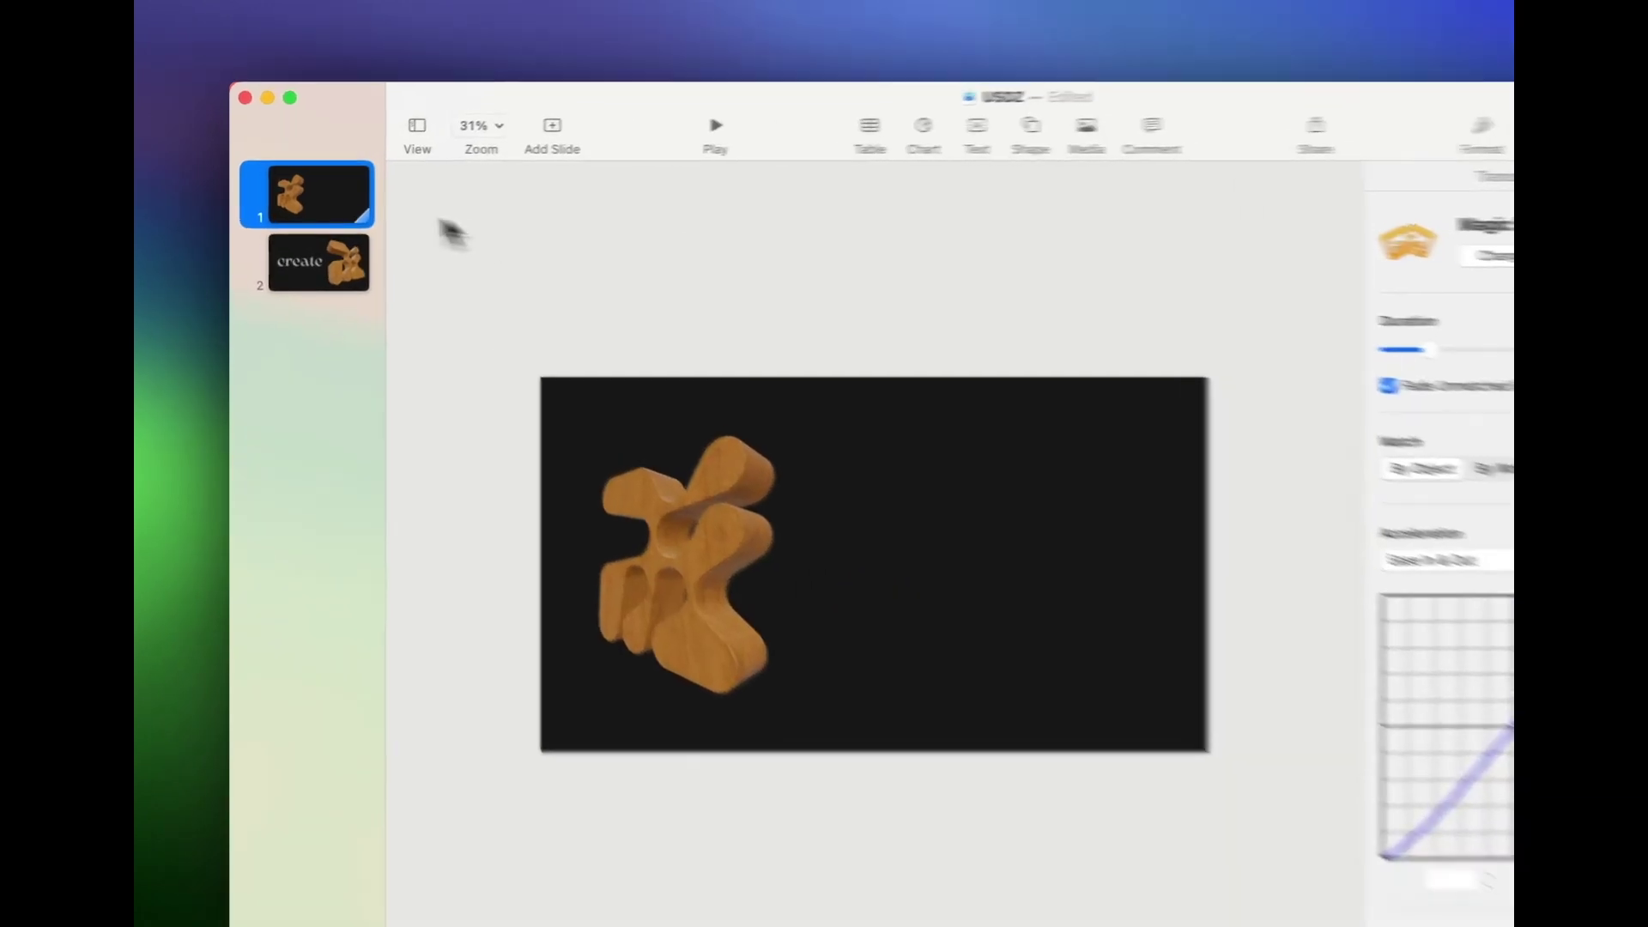
# Move the invisible 'create' text closer to slide 1's left edge.
pyautogui.click(432, 493)
pyautogui.moveTo(498, 631); pyautogui.dragTo(719, 631)
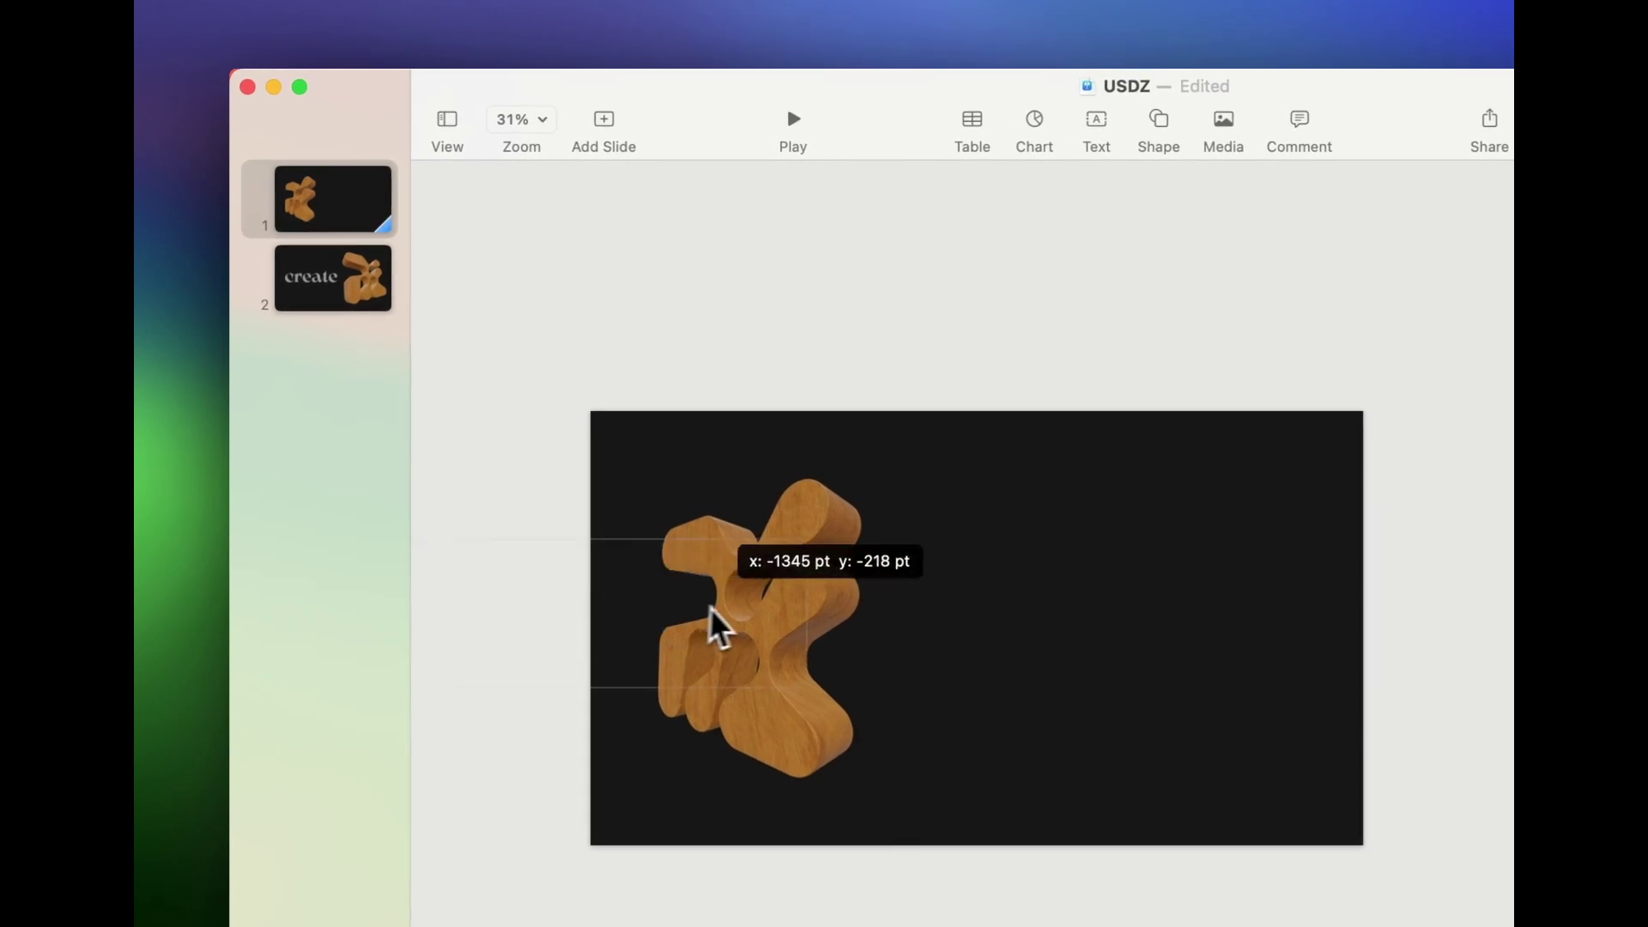
pyautogui.click(312, 214)
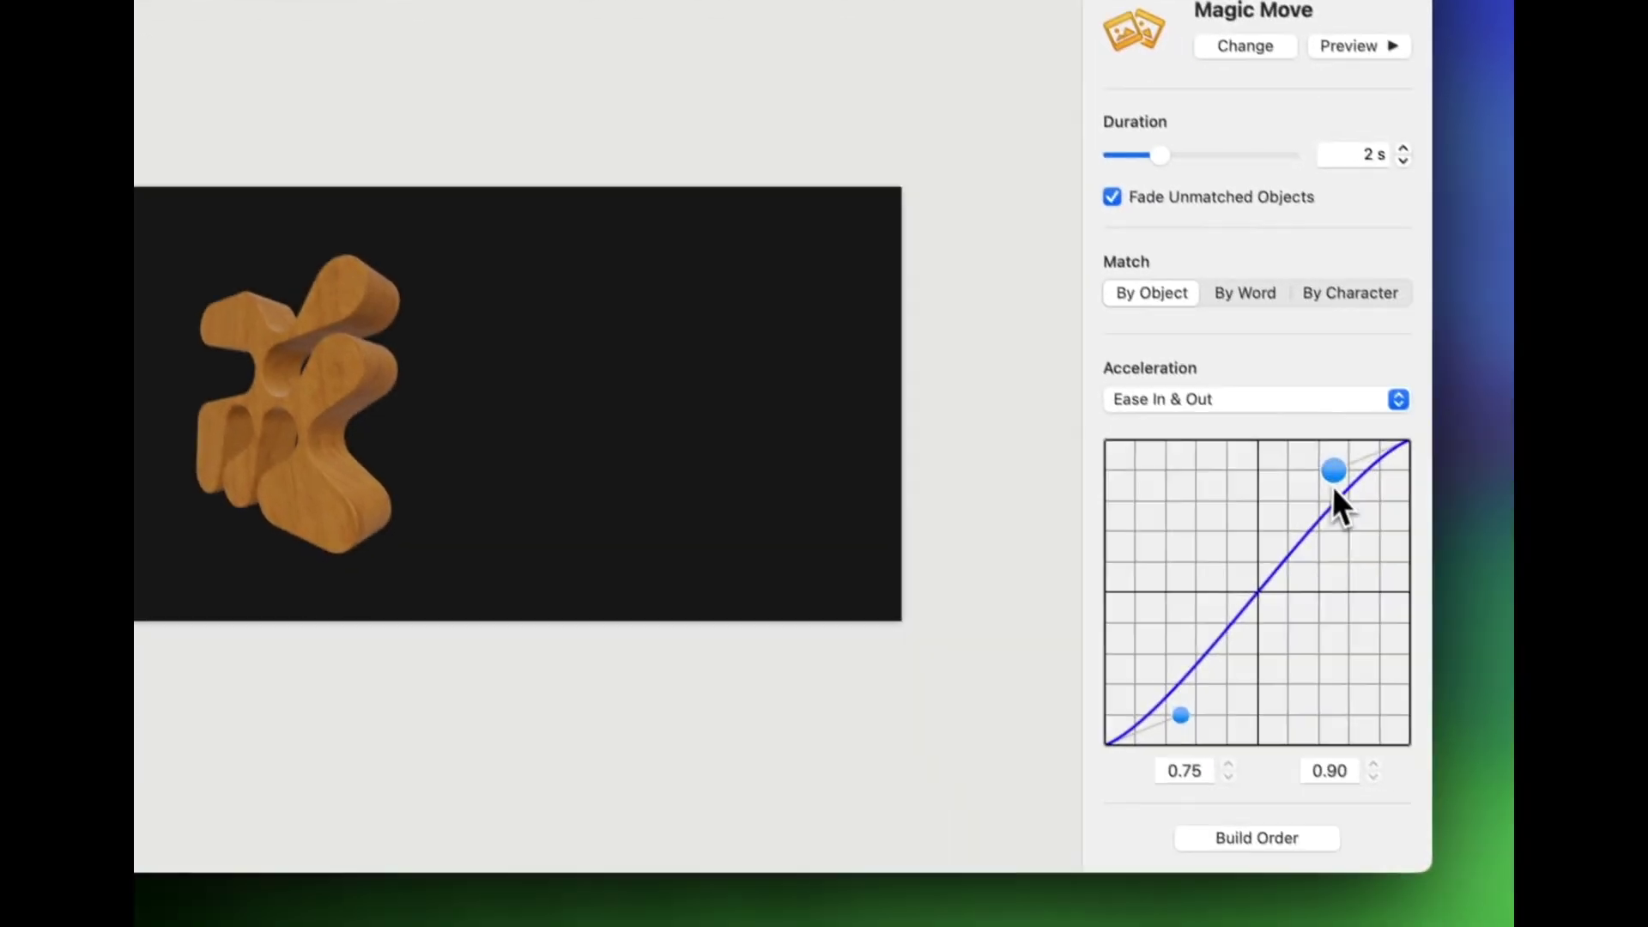
# Reshape the Magic Move acceleration curve to a custom ease and preview the transition.
pyautogui.moveTo(1449, 616); pyautogui.dragTo(1294, 562)
pyautogui.click(1168, 697)
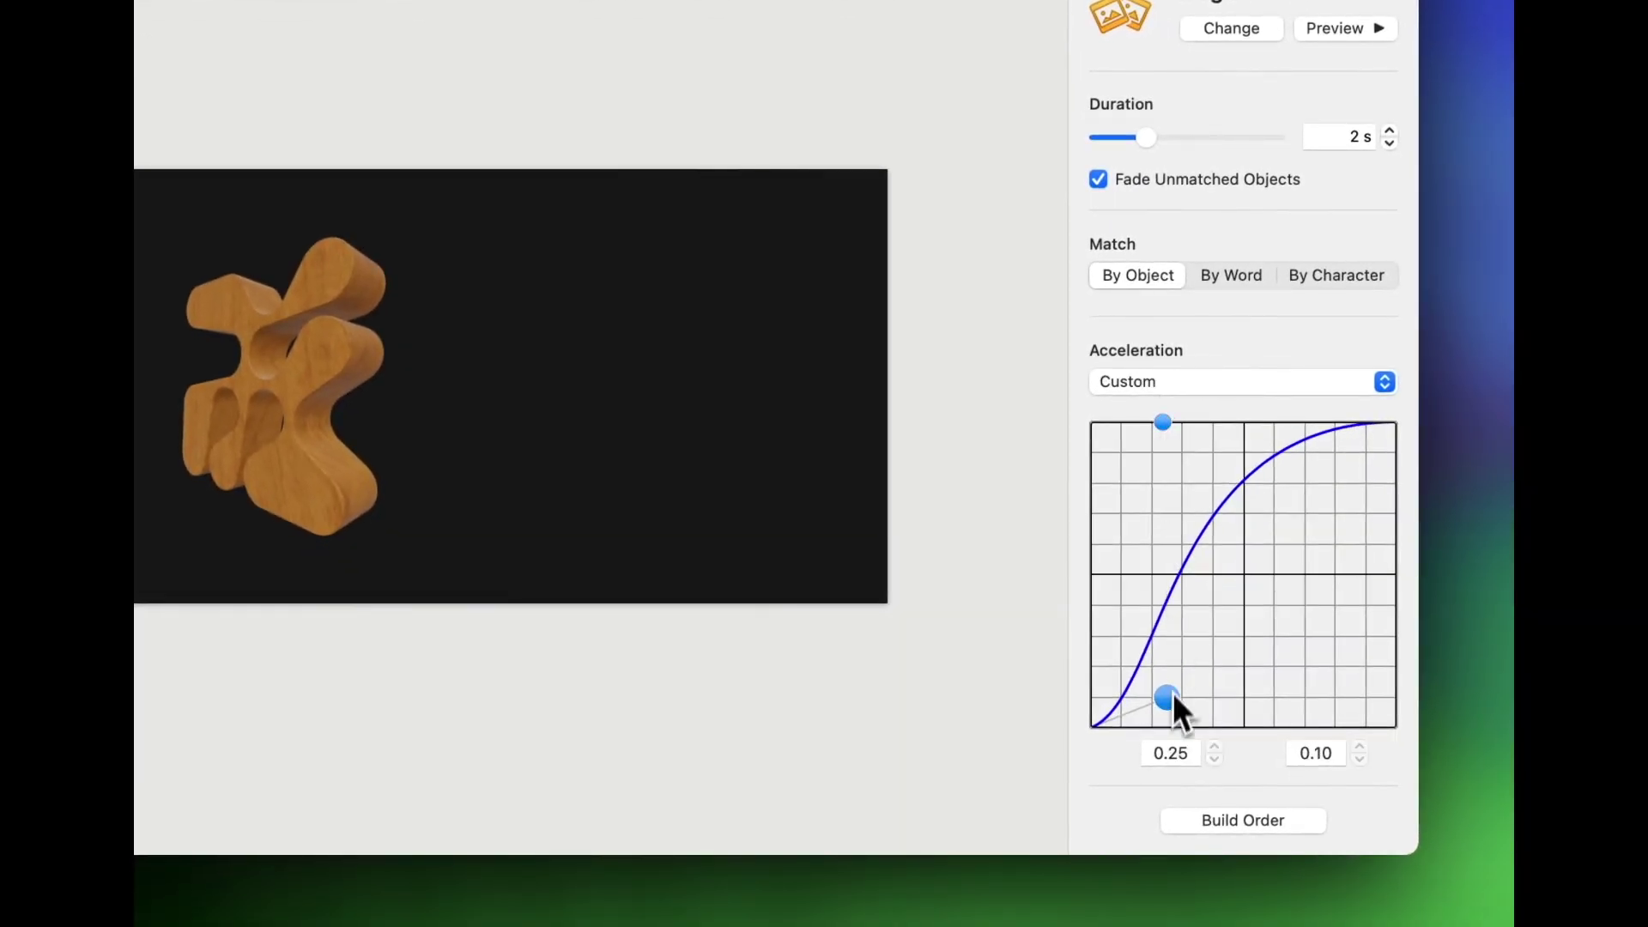
pyautogui.moveTo(1213, 707); pyautogui.dragTo(1303, 759)
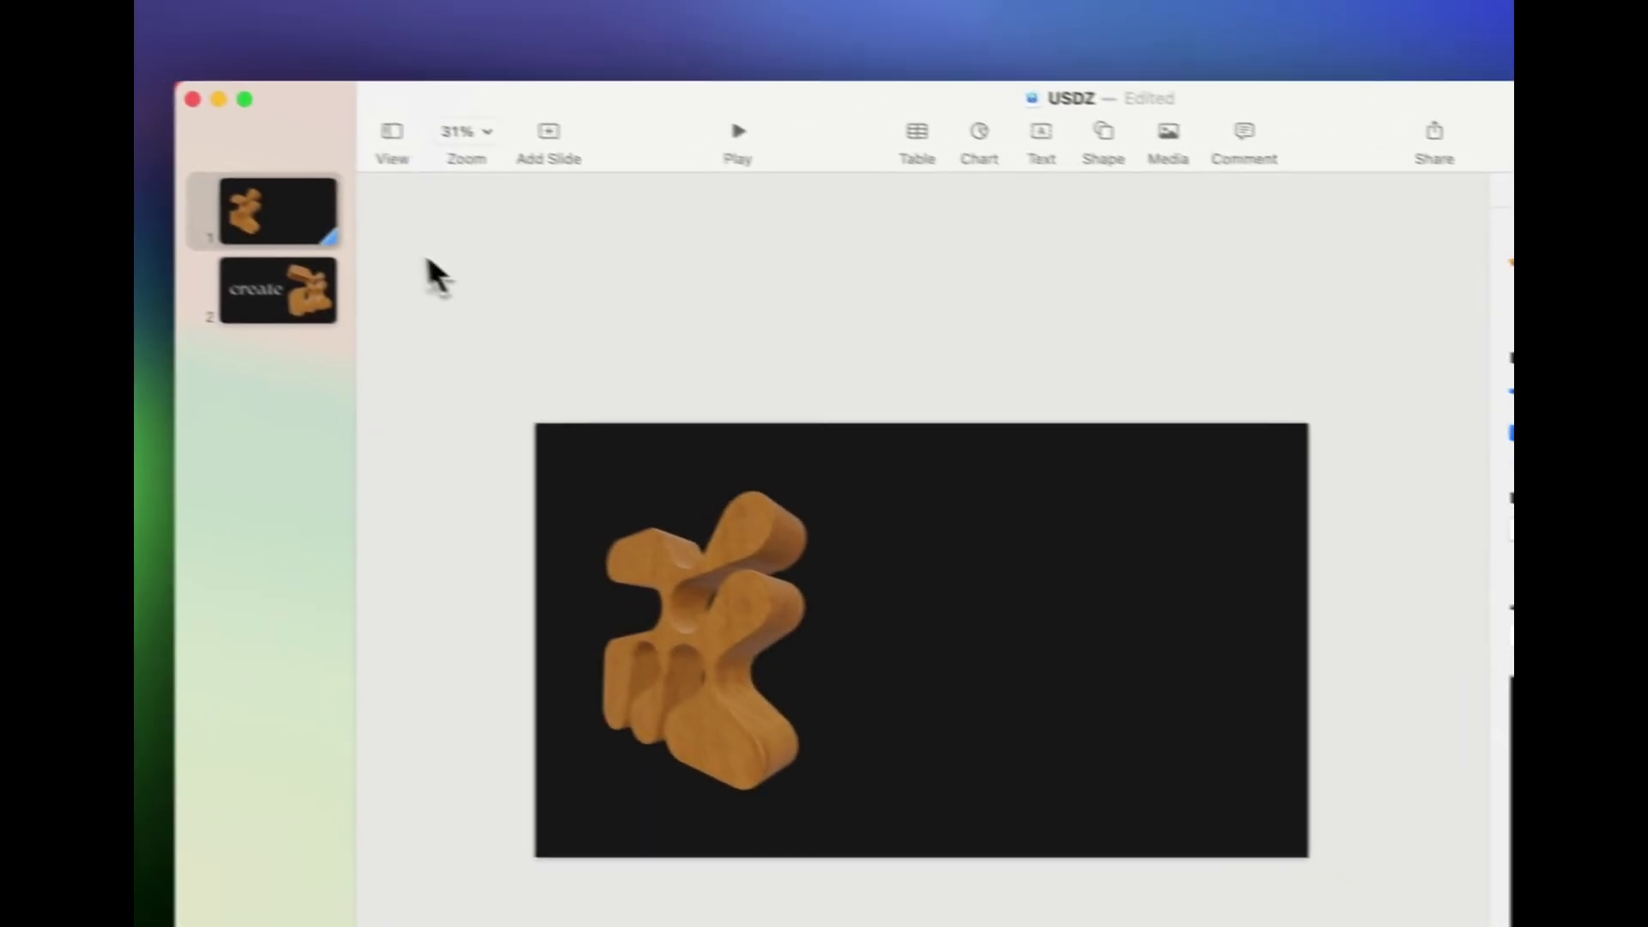
pyautogui.click(302, 227)
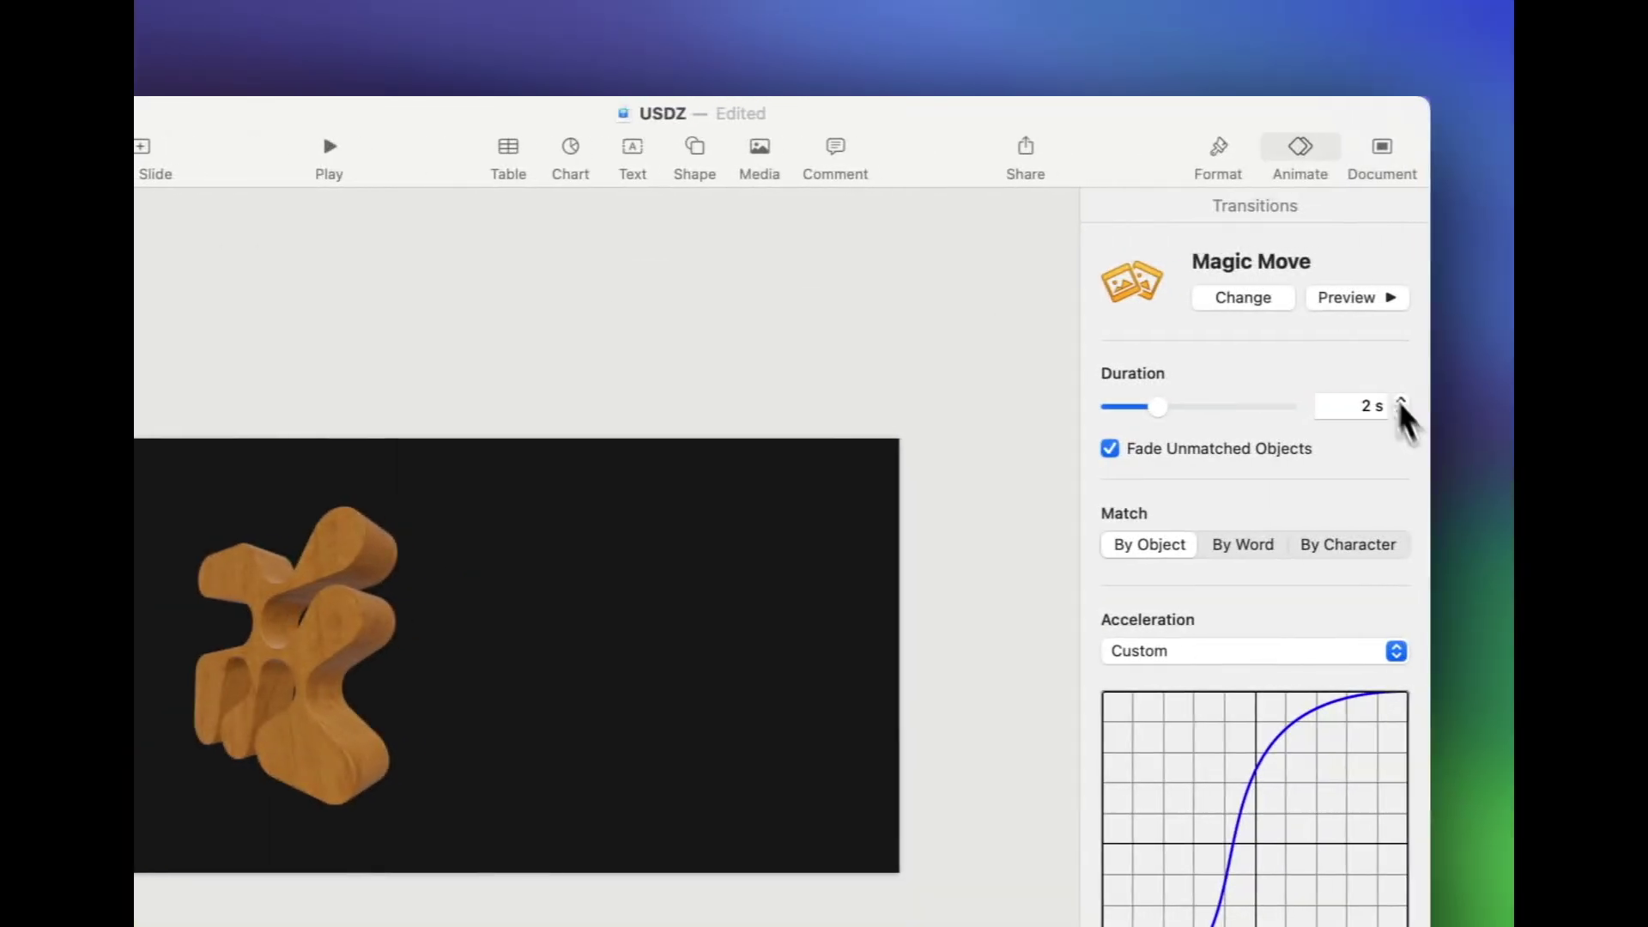
pyautogui.click(1332, 300)
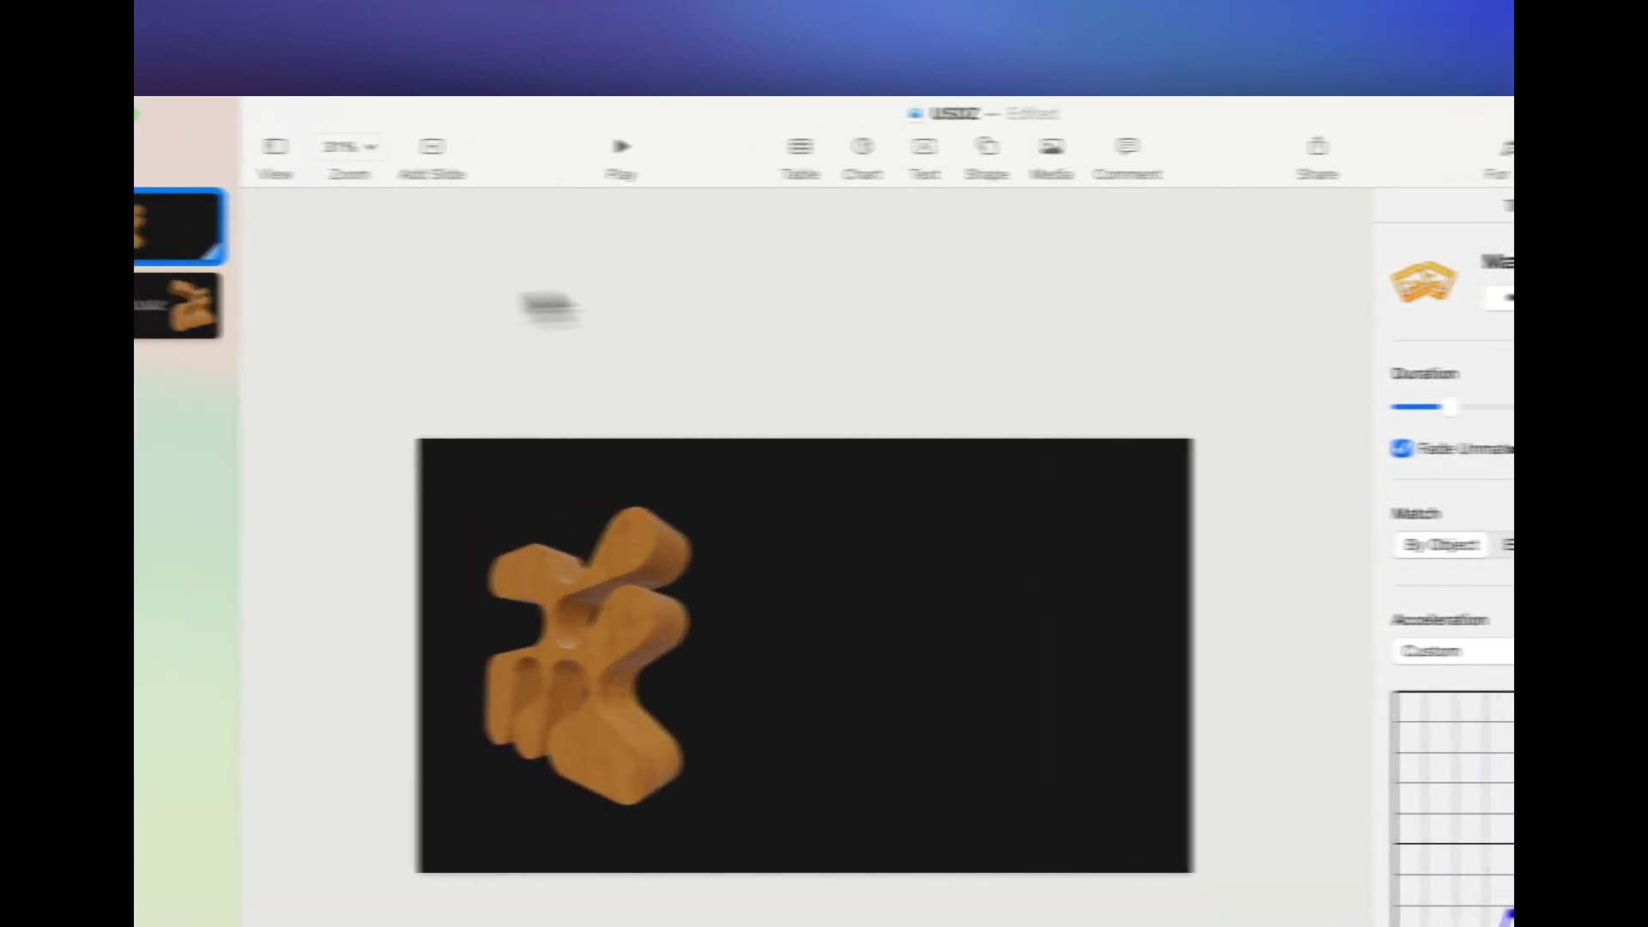
pyautogui.click(327, 296)
pyautogui.click(1162, 736)
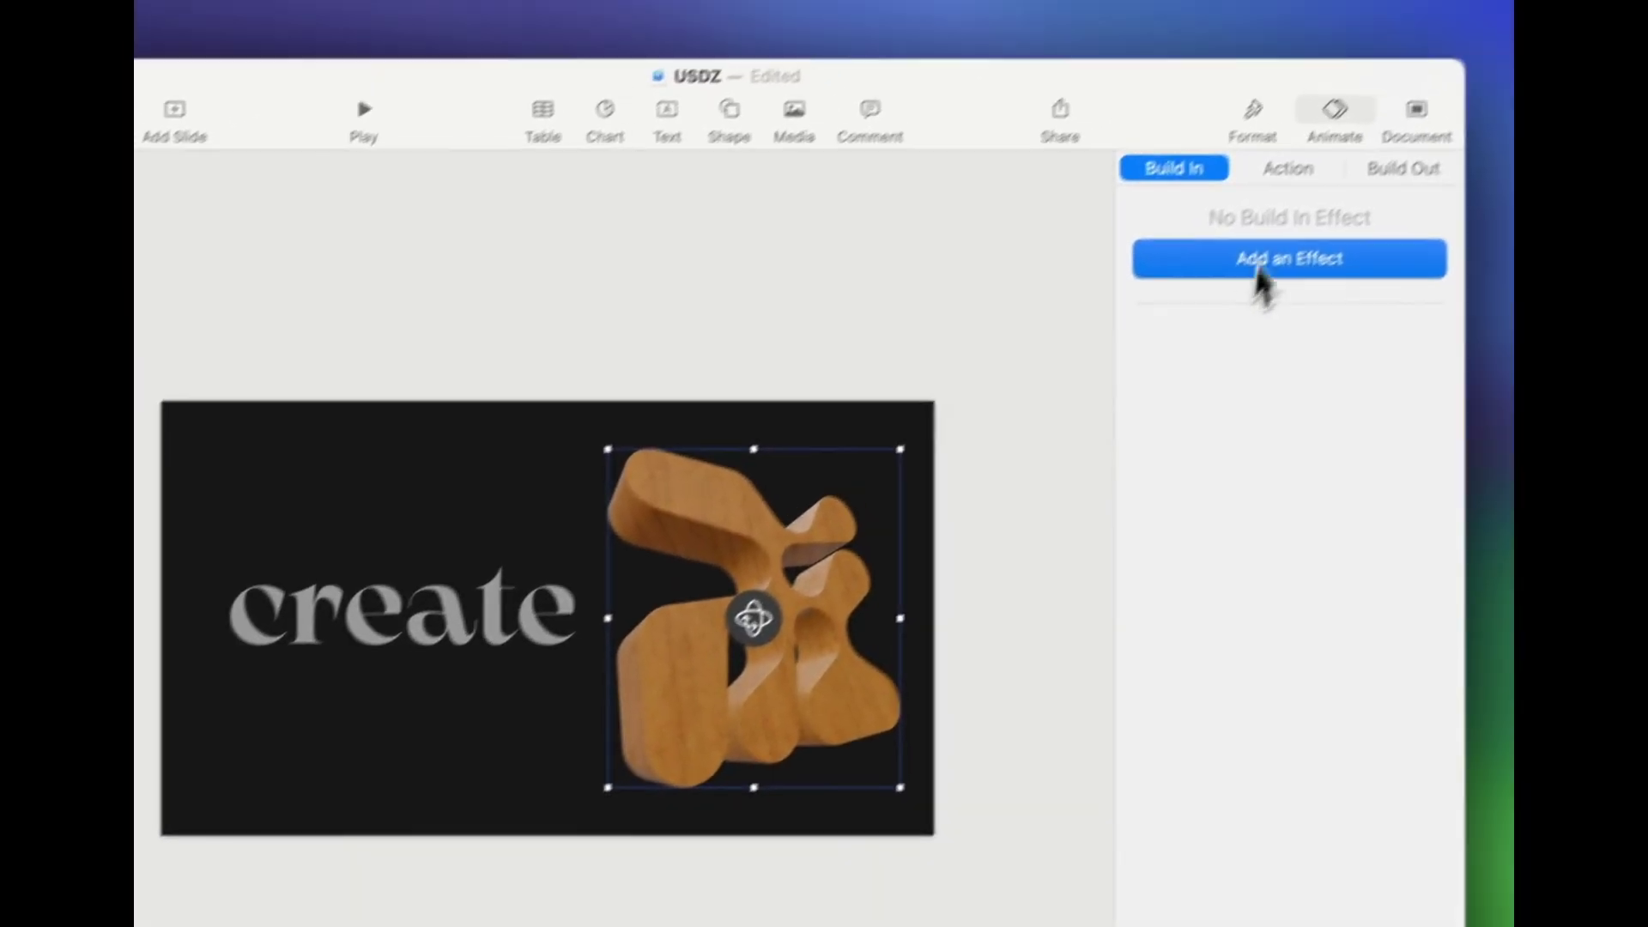
pyautogui.click(1199, 165)
pyautogui.click(1354, 206)
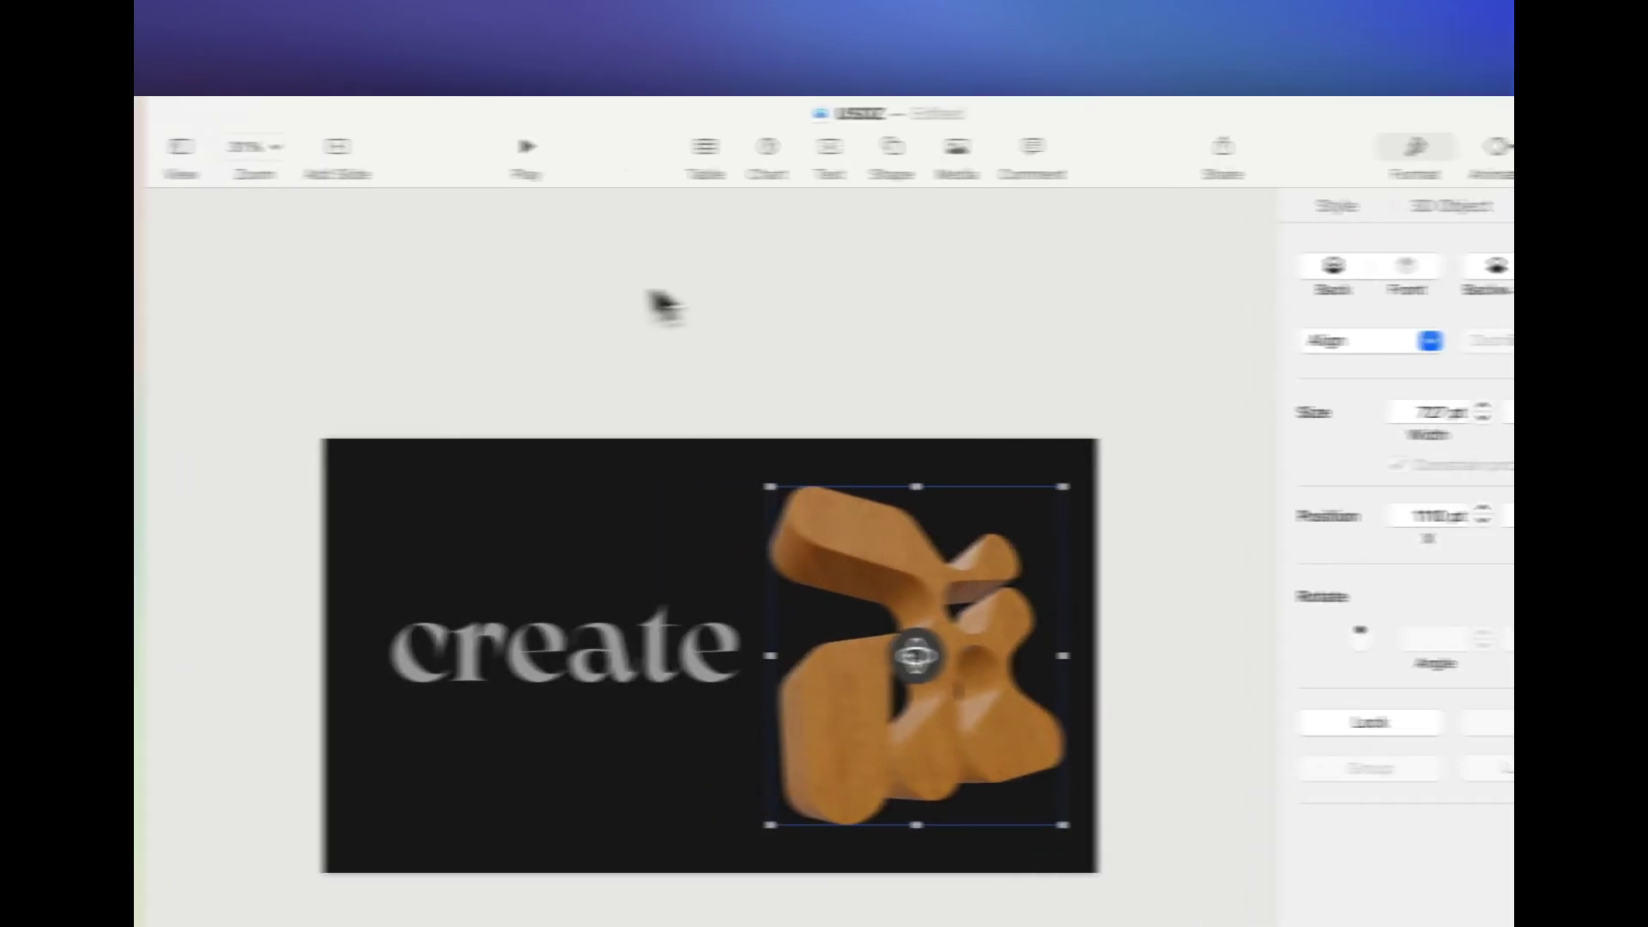
pyautogui.click(301, 184)
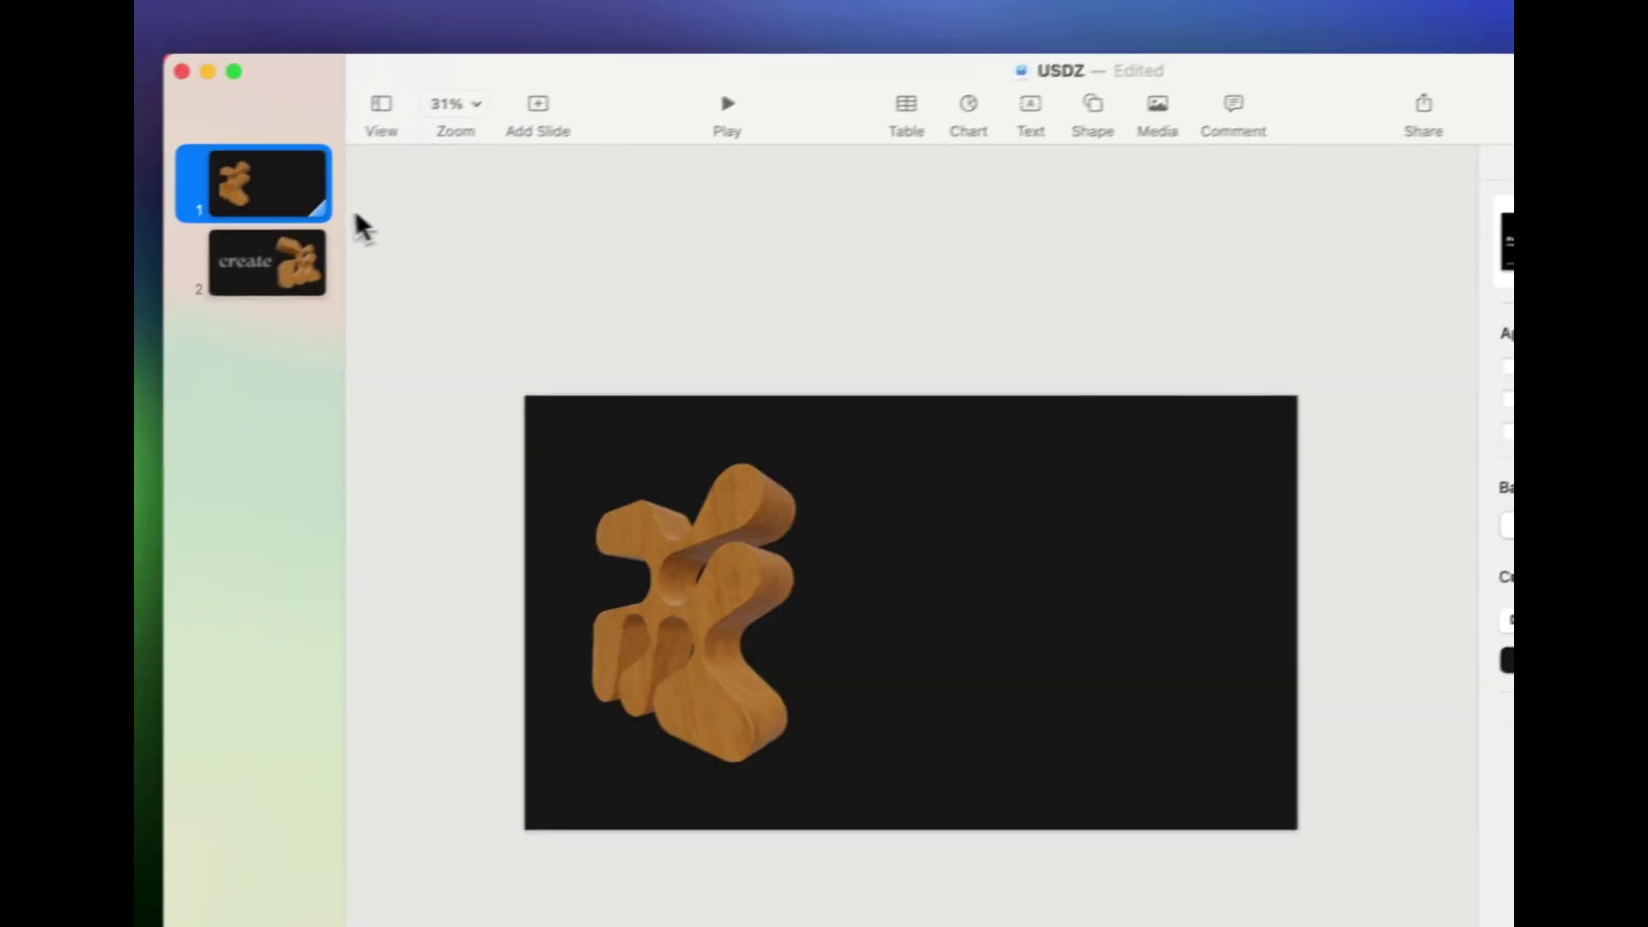
pyautogui.click(727, 611)
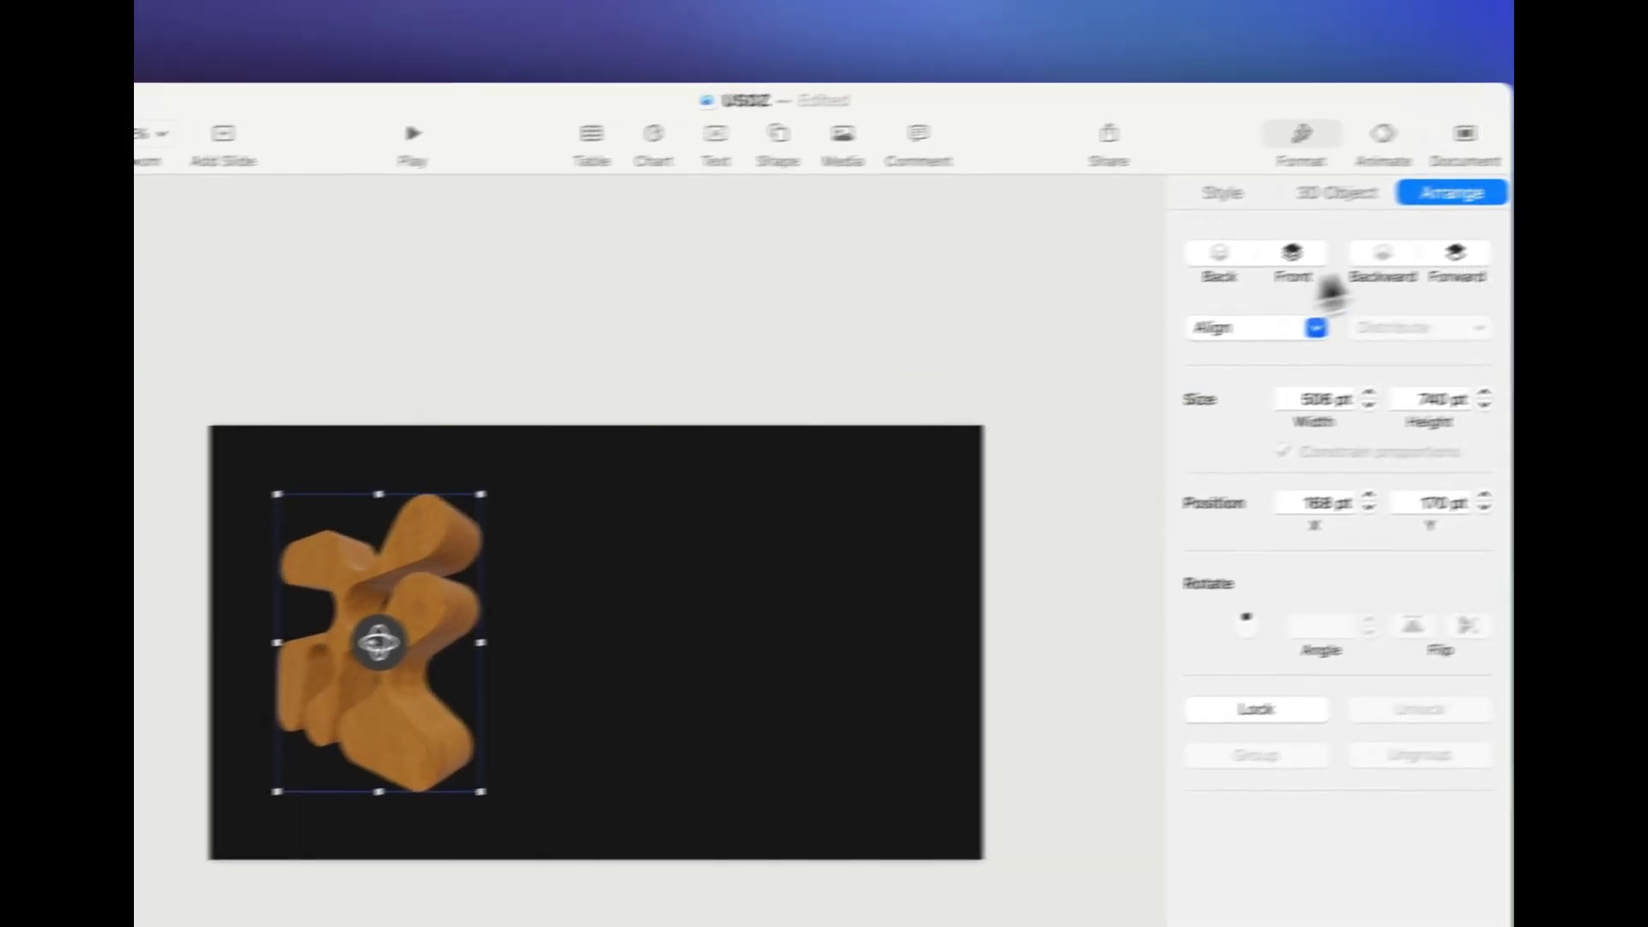
pyautogui.click(867, 281)
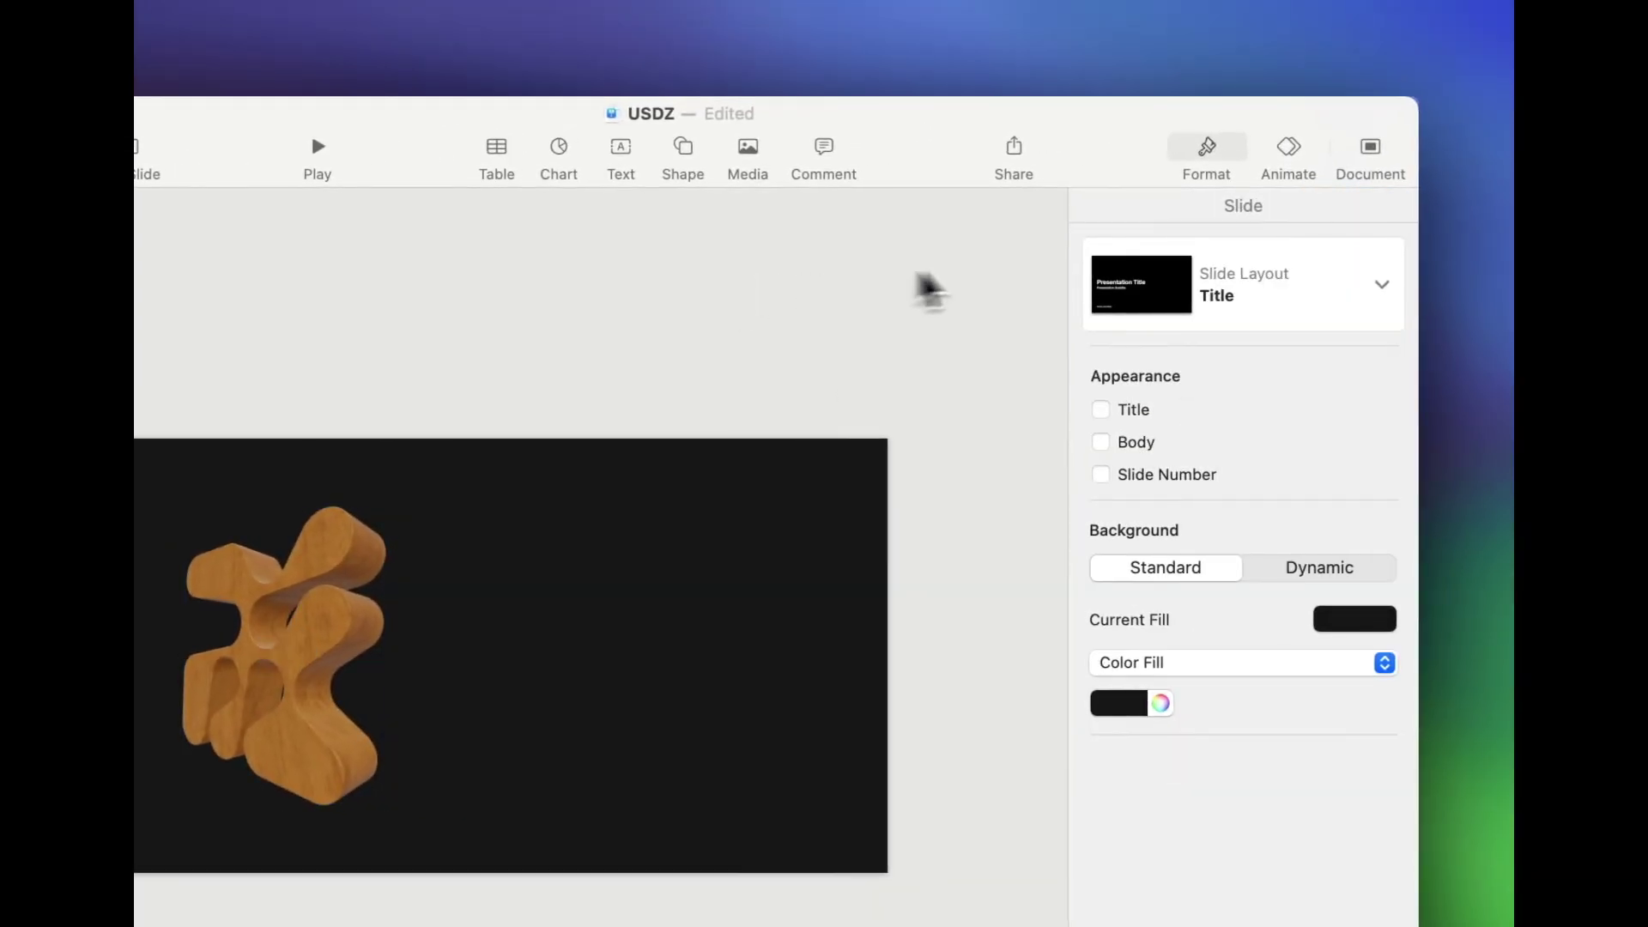